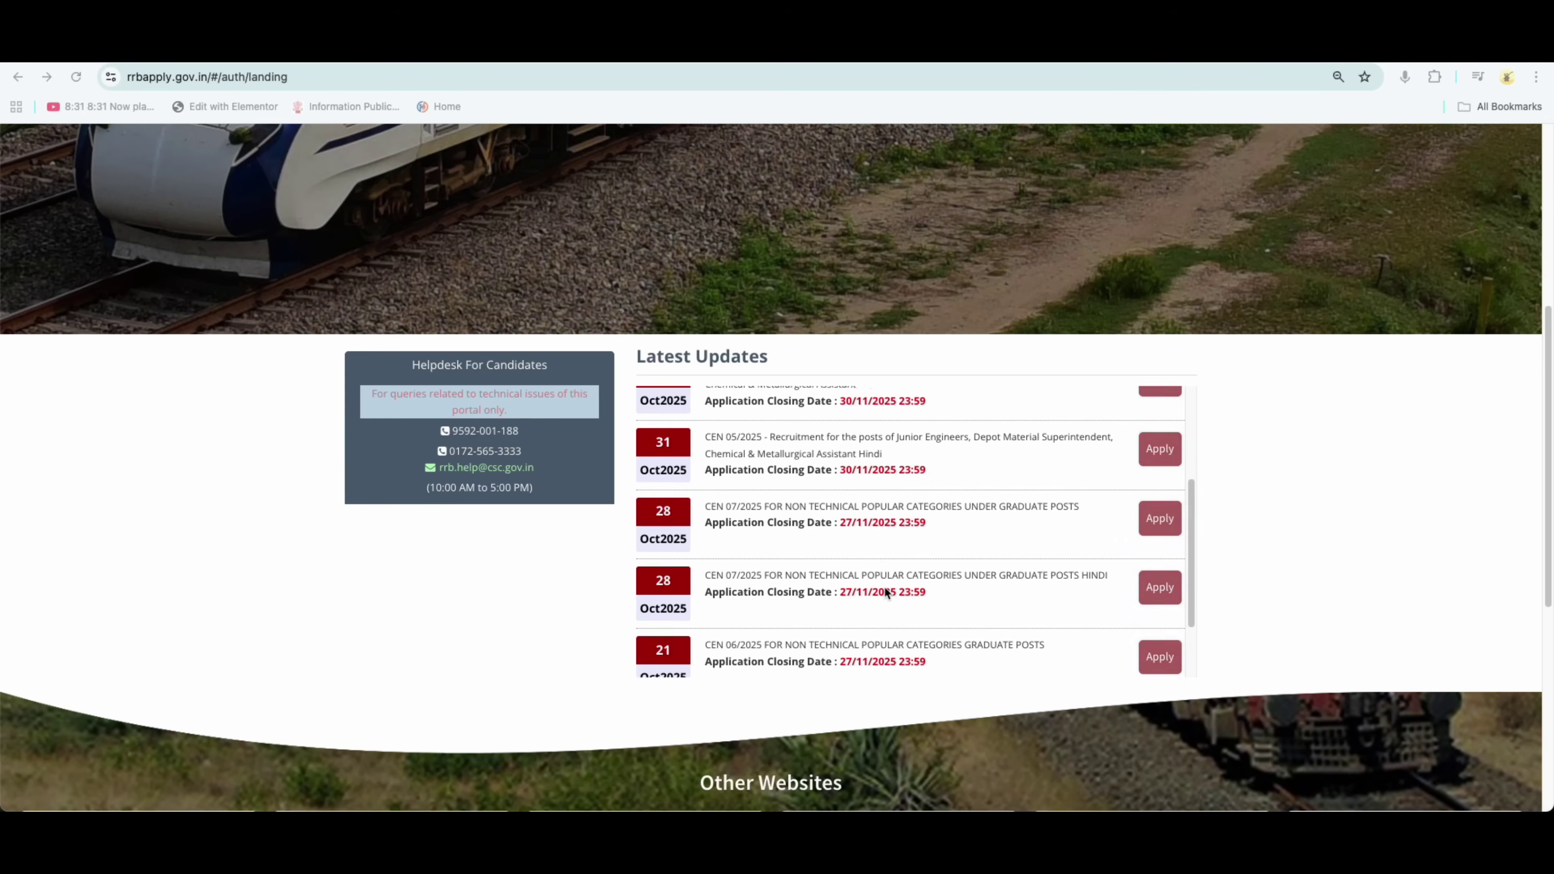
# Open the Hindi Corrigendum-1 for CEN 06-2025 from the latest updates and examine the revised application closing dates
pyautogui.scroll(3, 885, 585)
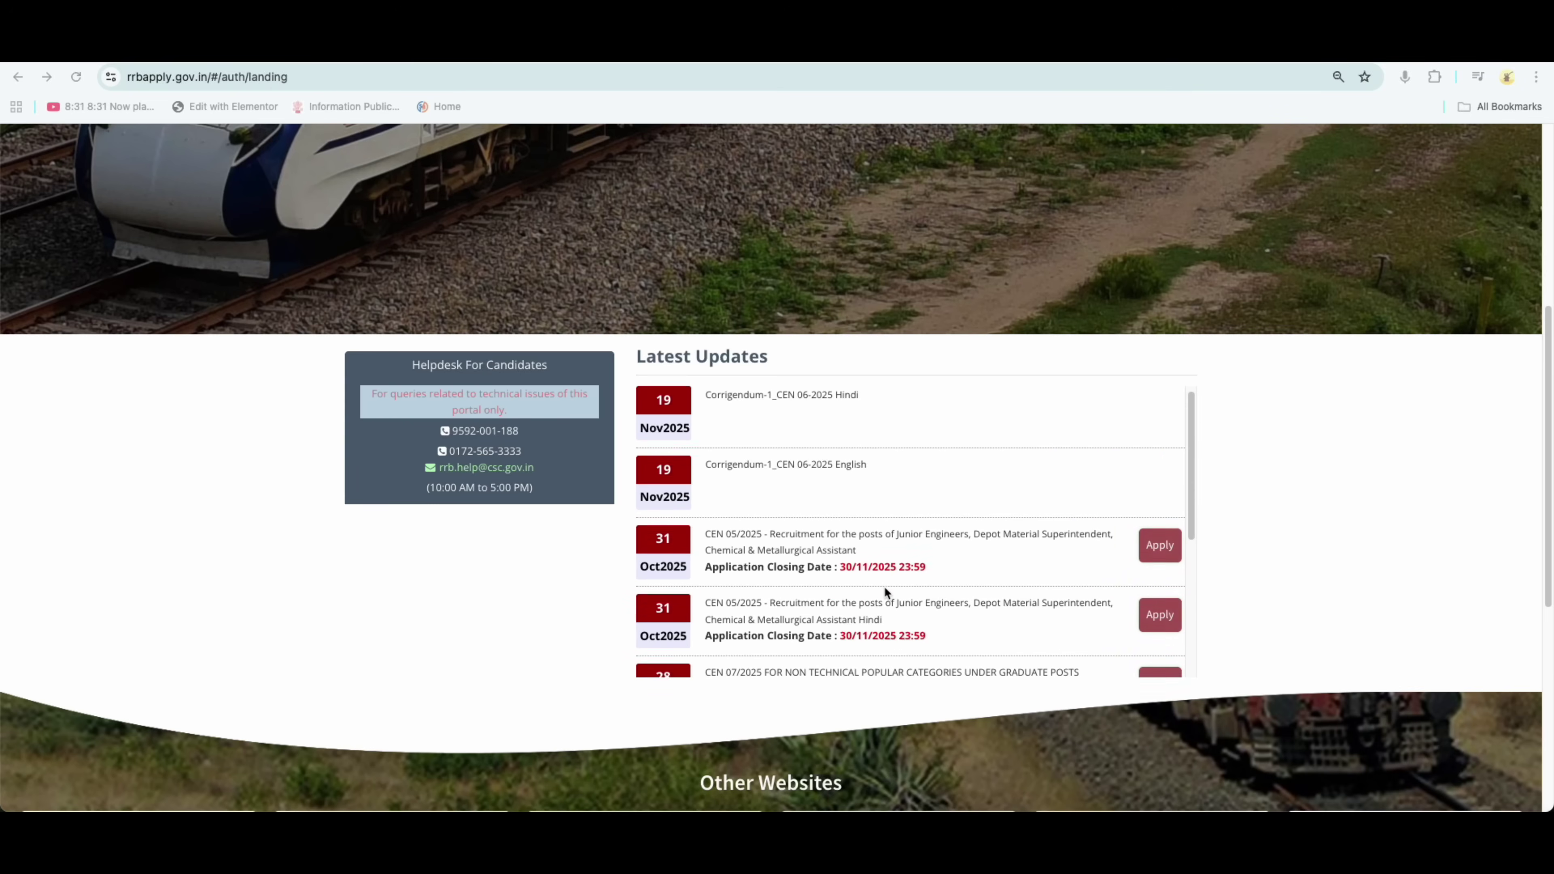
pyautogui.click(803, 401)
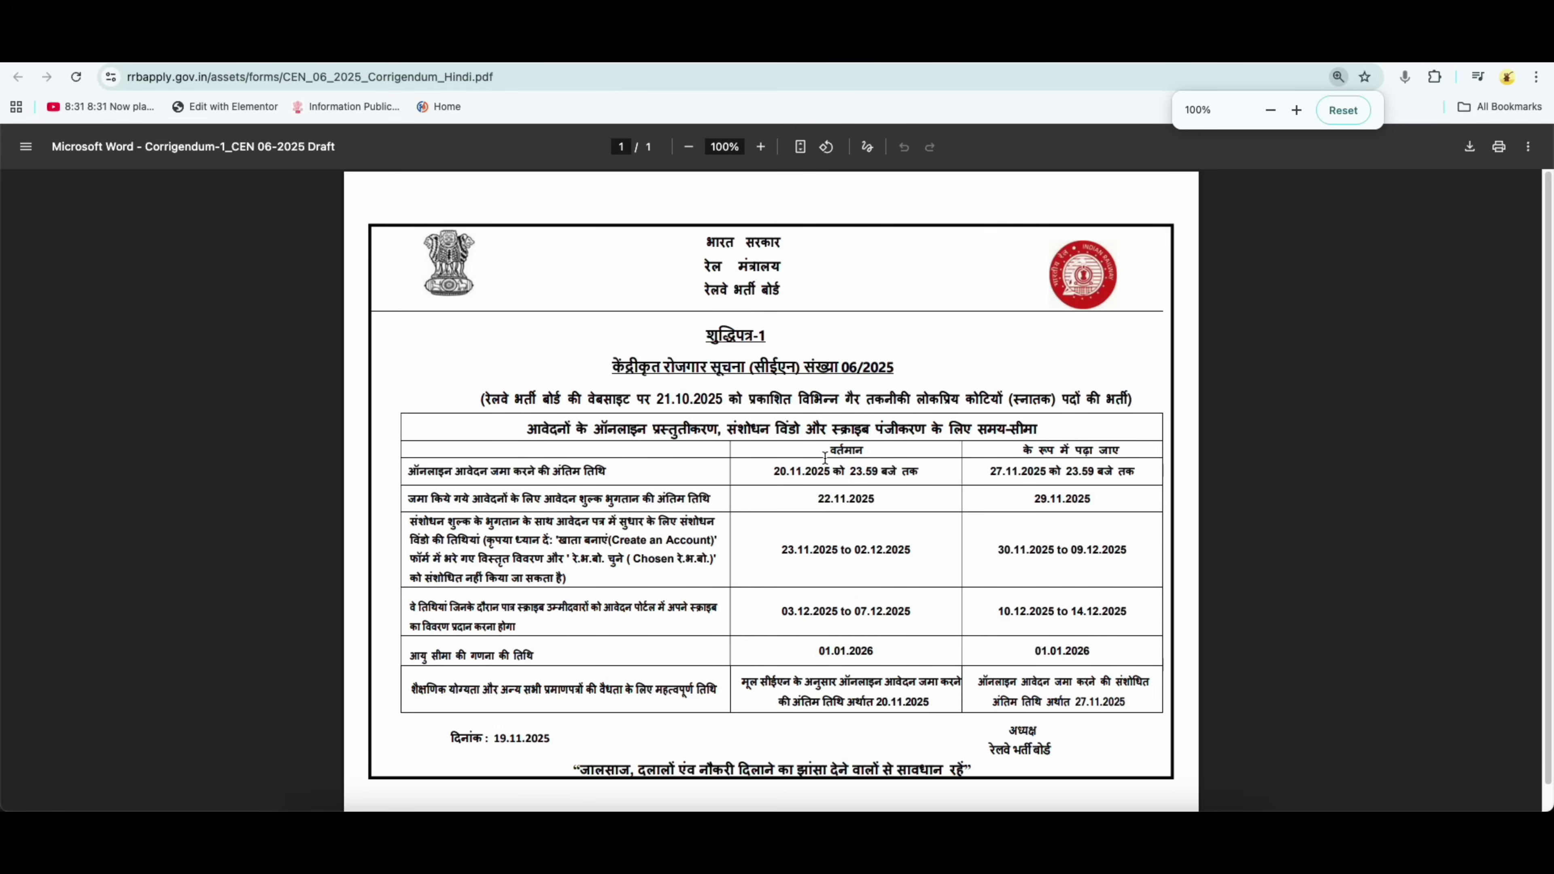
pyautogui.click(780, 470)
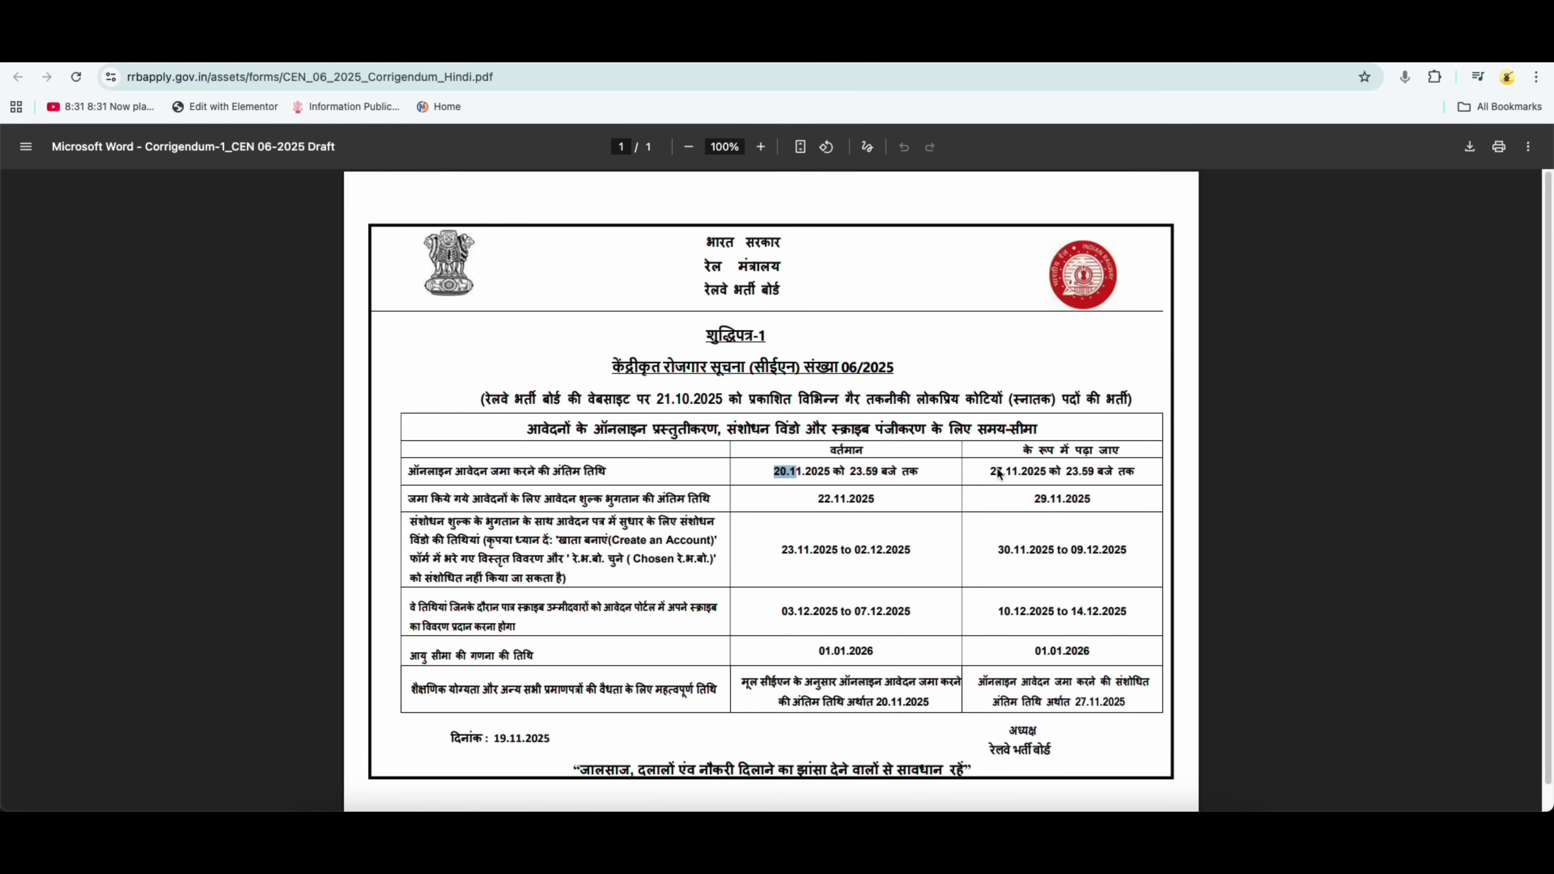
pyautogui.moveTo(989, 471); pyautogui.dragTo(1105, 469)
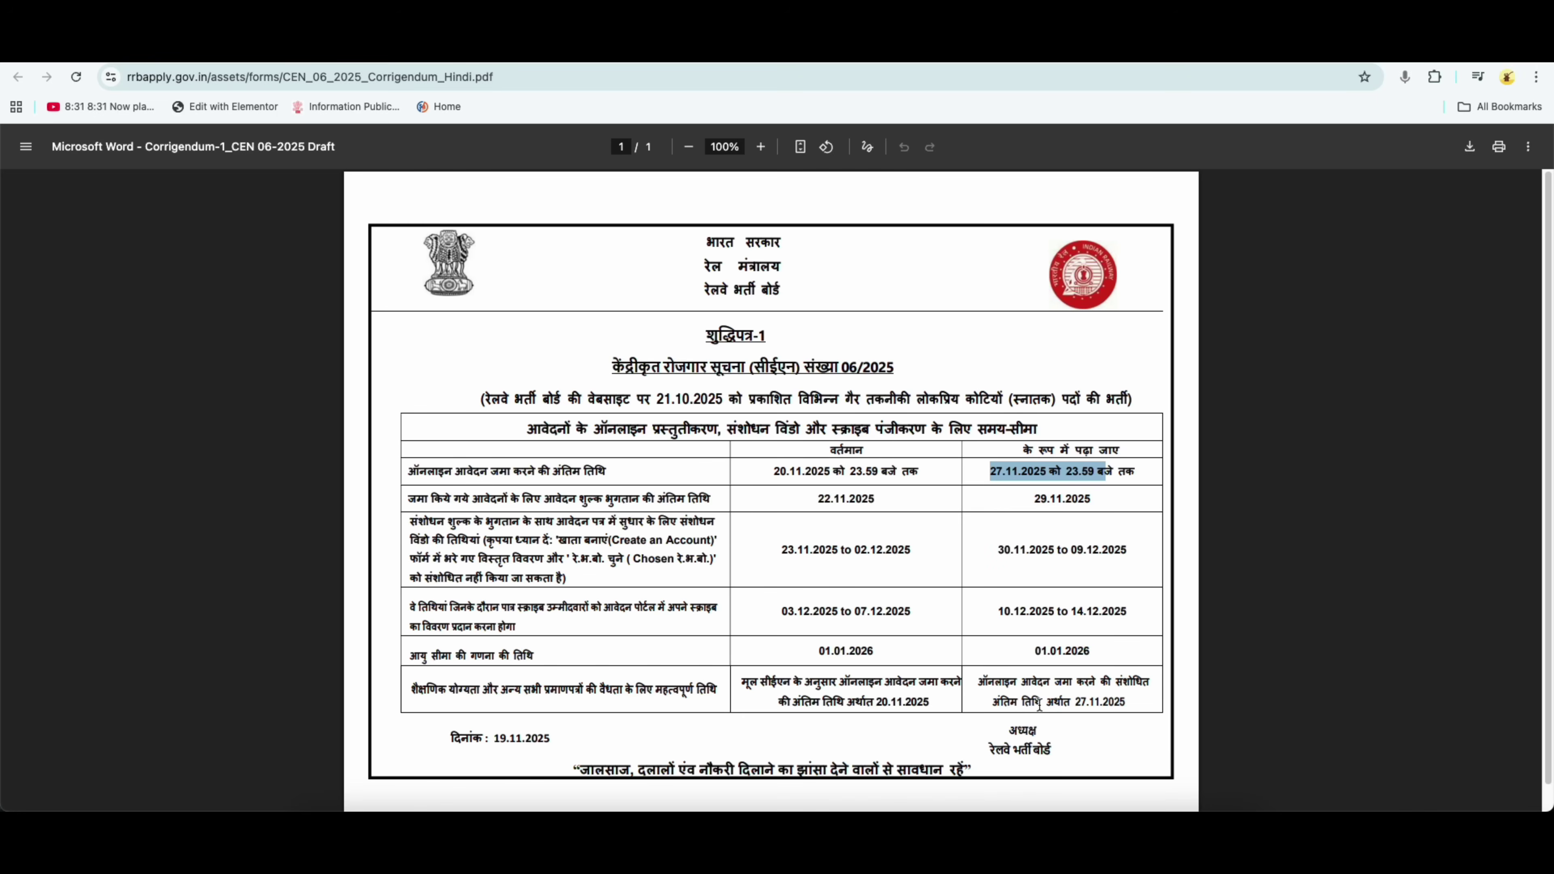
pyautogui.moveTo(1076, 701); pyautogui.dragTo(1125, 702)
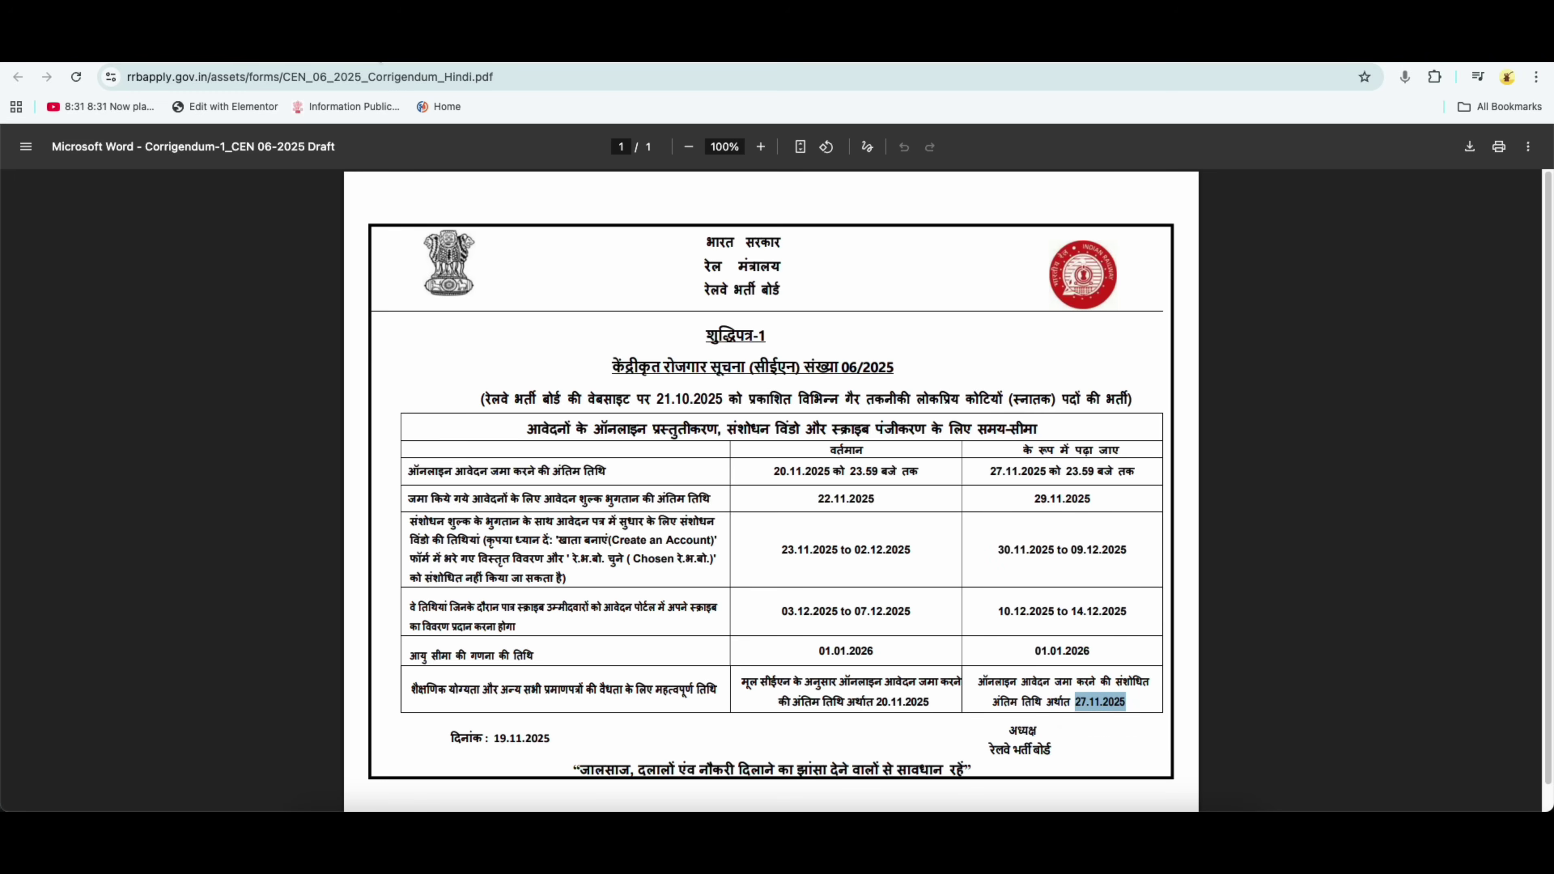
# Review the post-wise vacancy table in the CEN 06/2025 graduate posts notice and return to the recruitment portal's landing page
pyautogui.click(378, 61)
pyautogui.scroll(6, 823, 545)
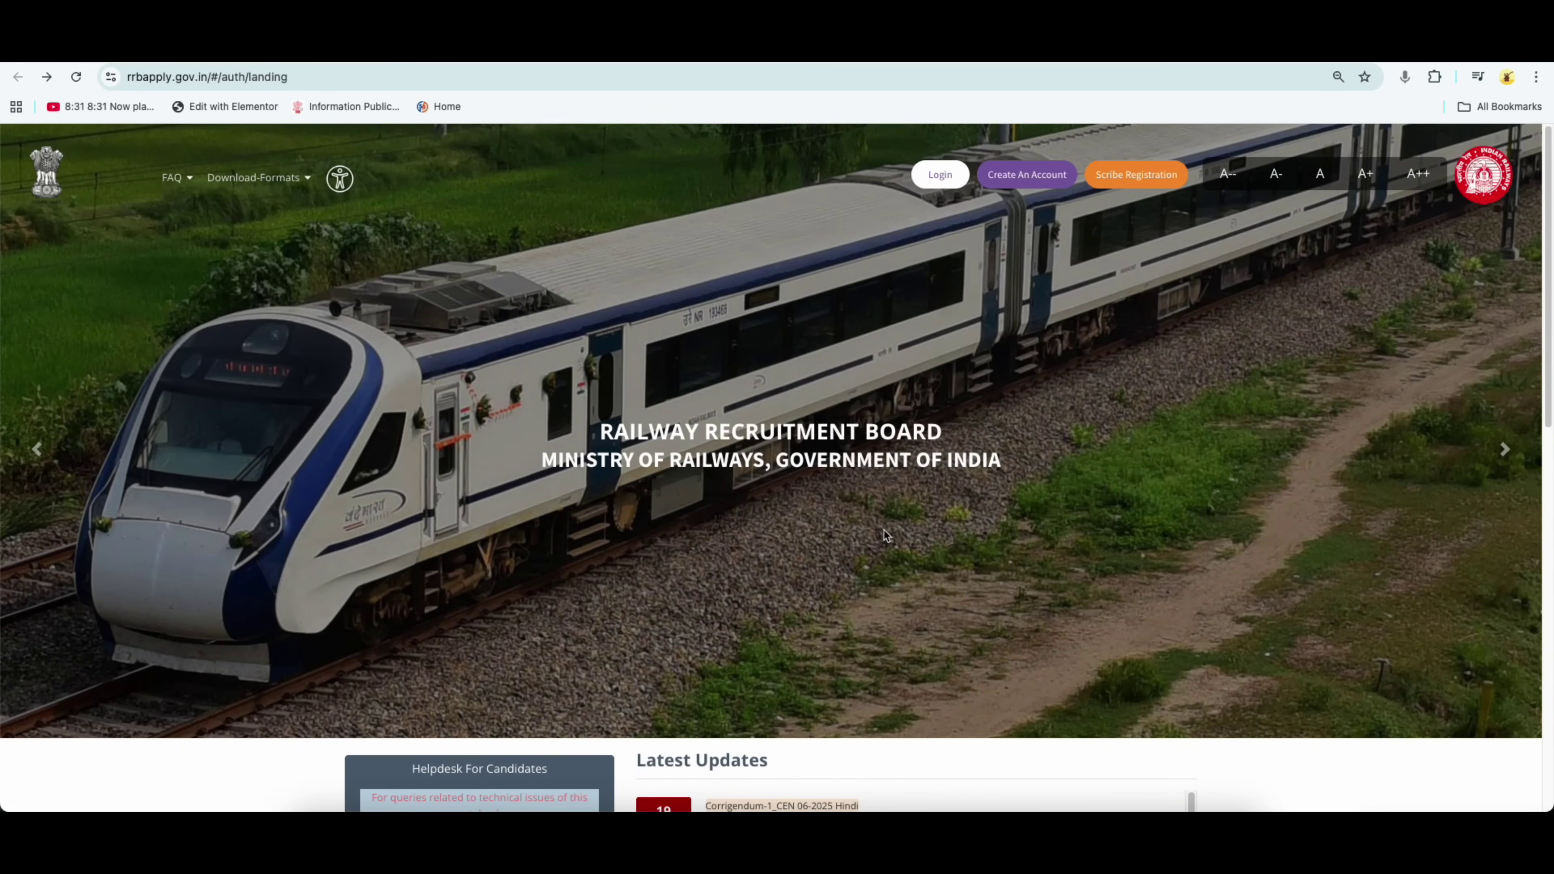
pyautogui.hotkey('ctrl', 'Tab')
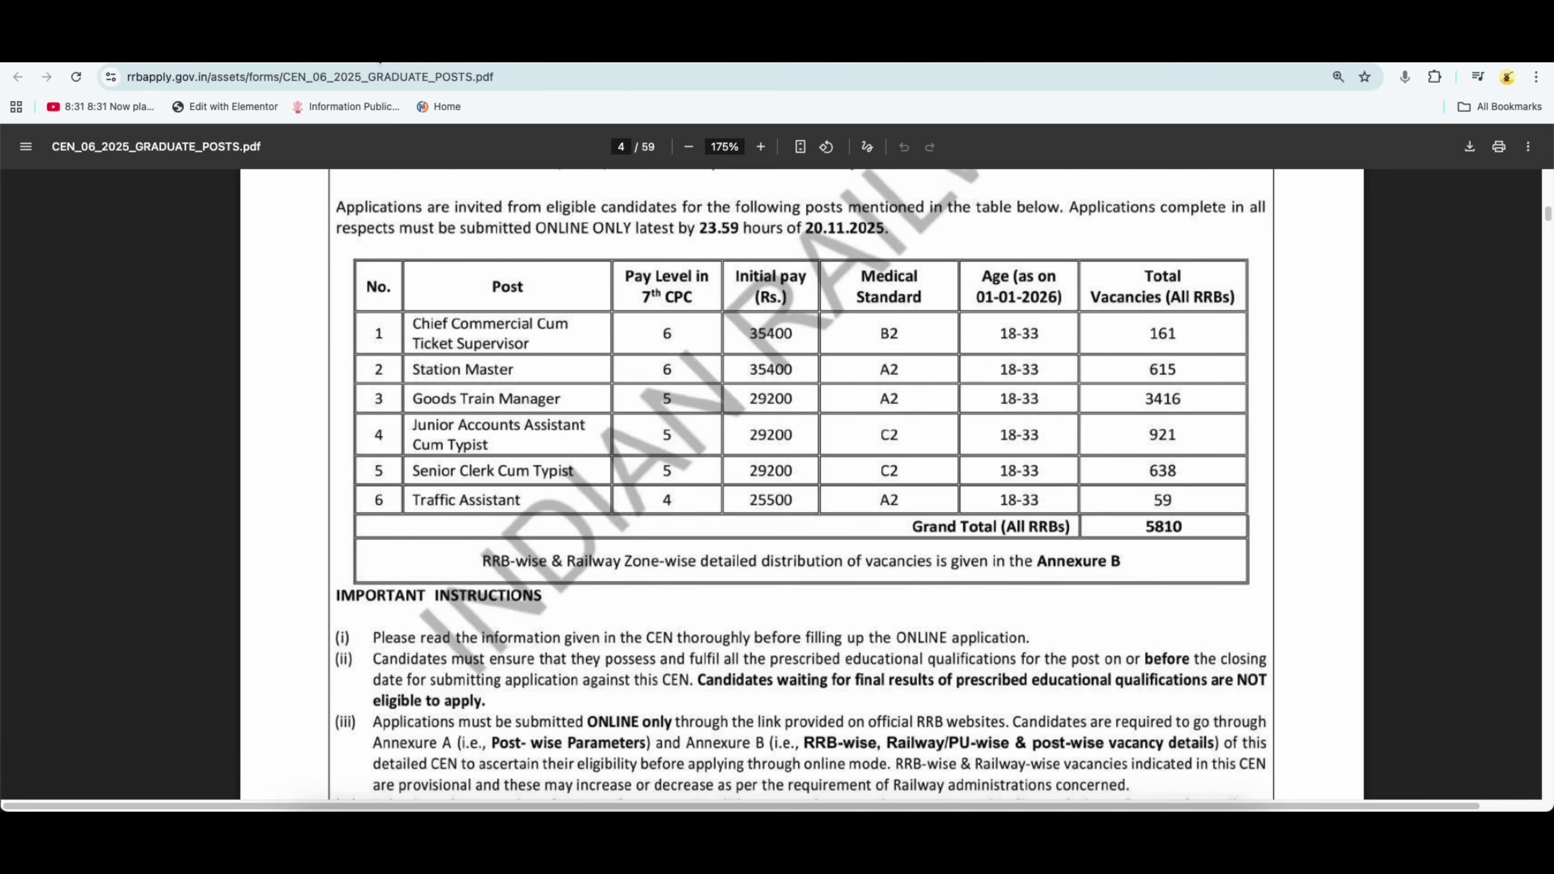
pyautogui.click(336, 50)
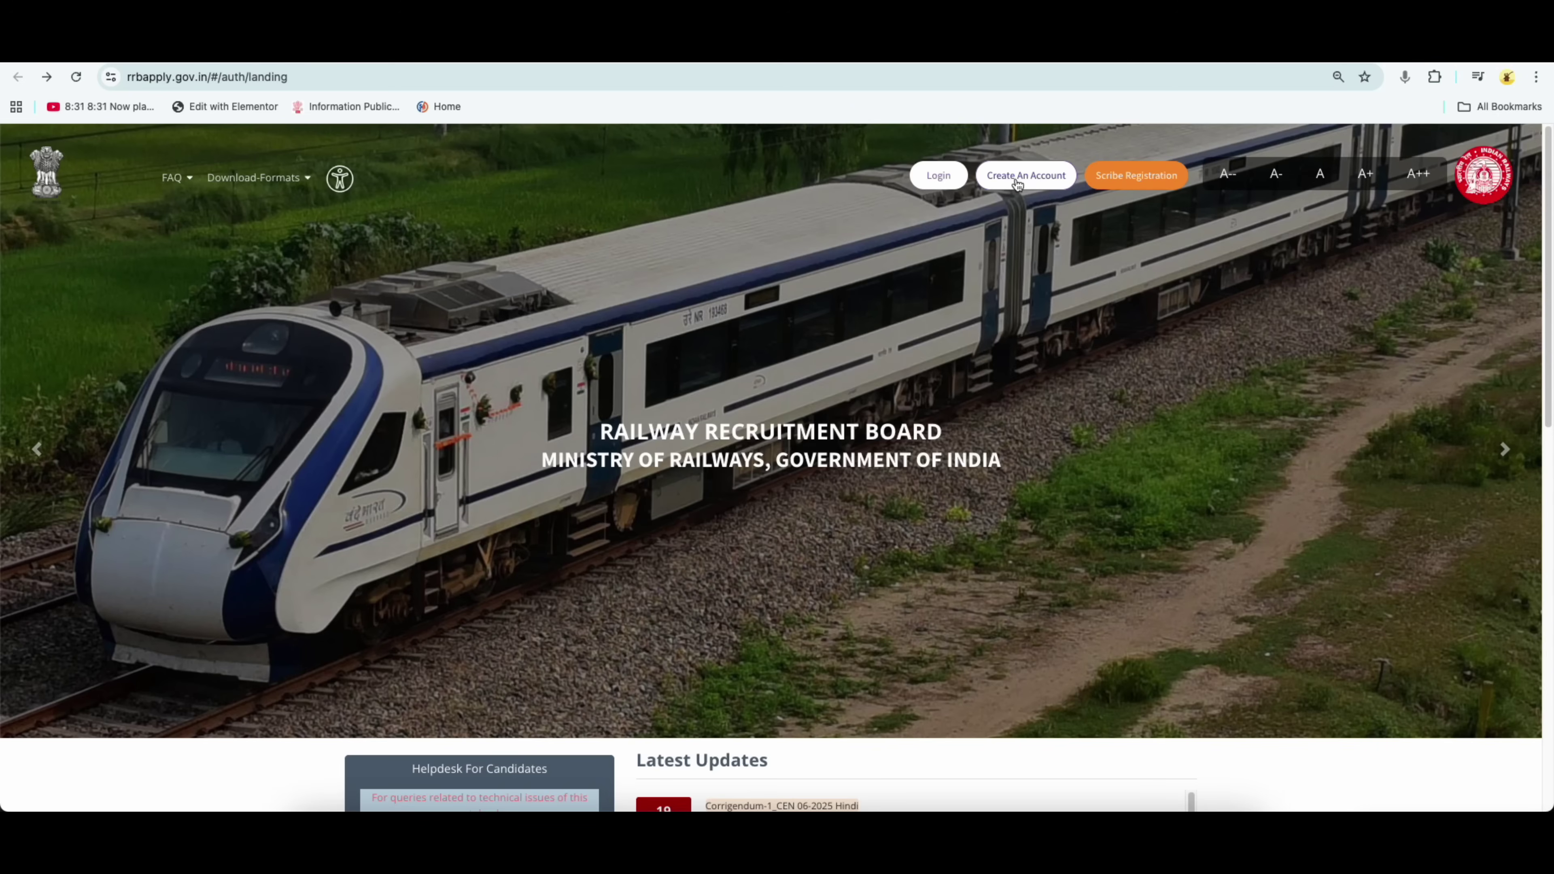
# Sign in with the RRB account credentials and request the two-factor one-time code by phone
pyautogui.click(937, 177)
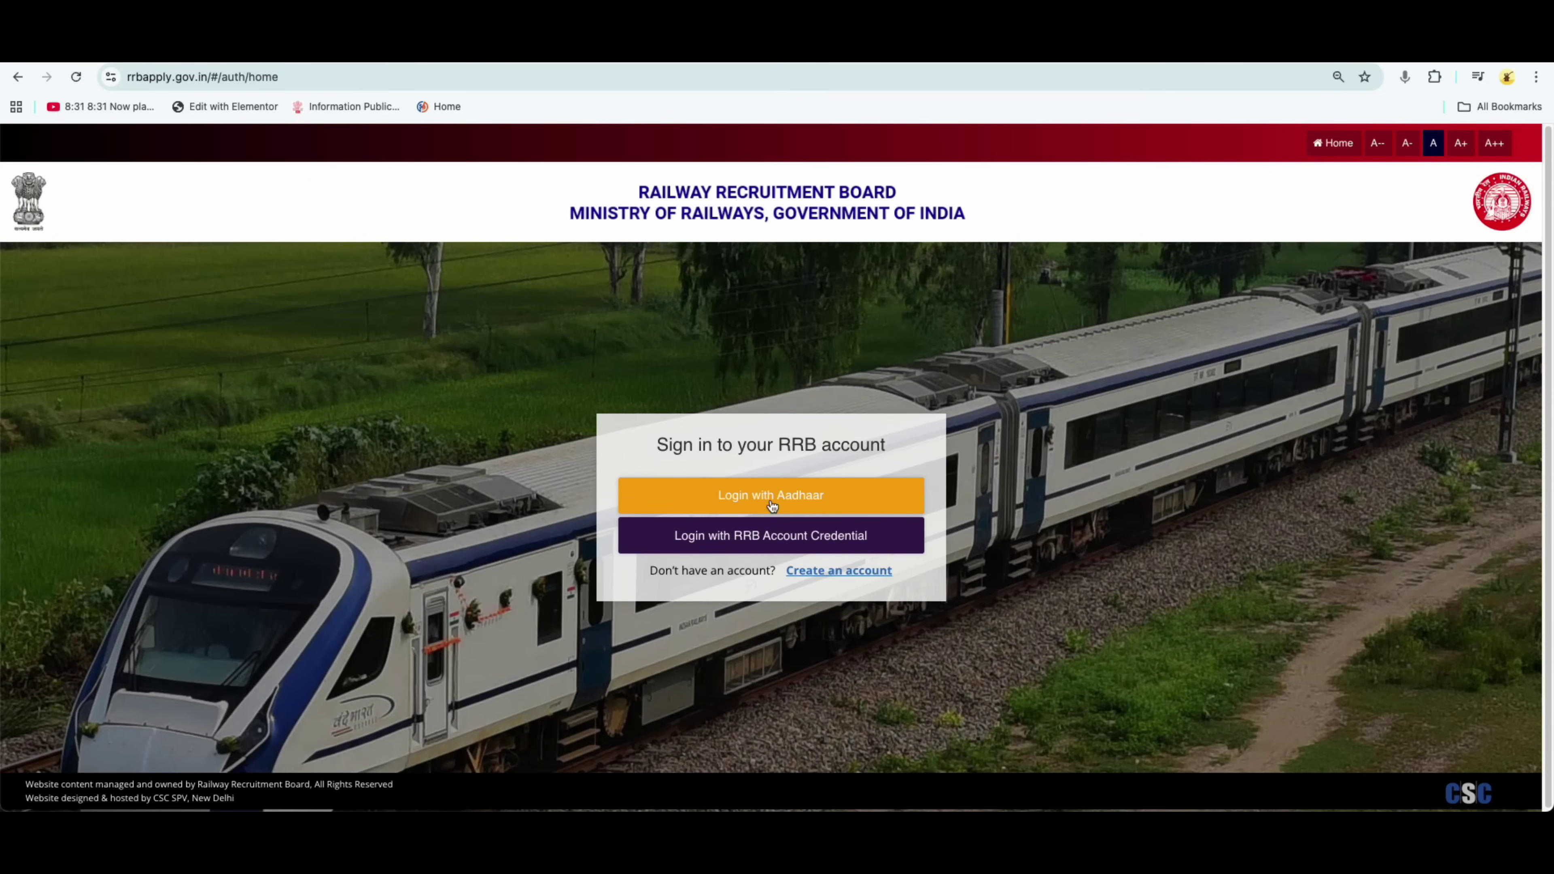
pyautogui.click(769, 536)
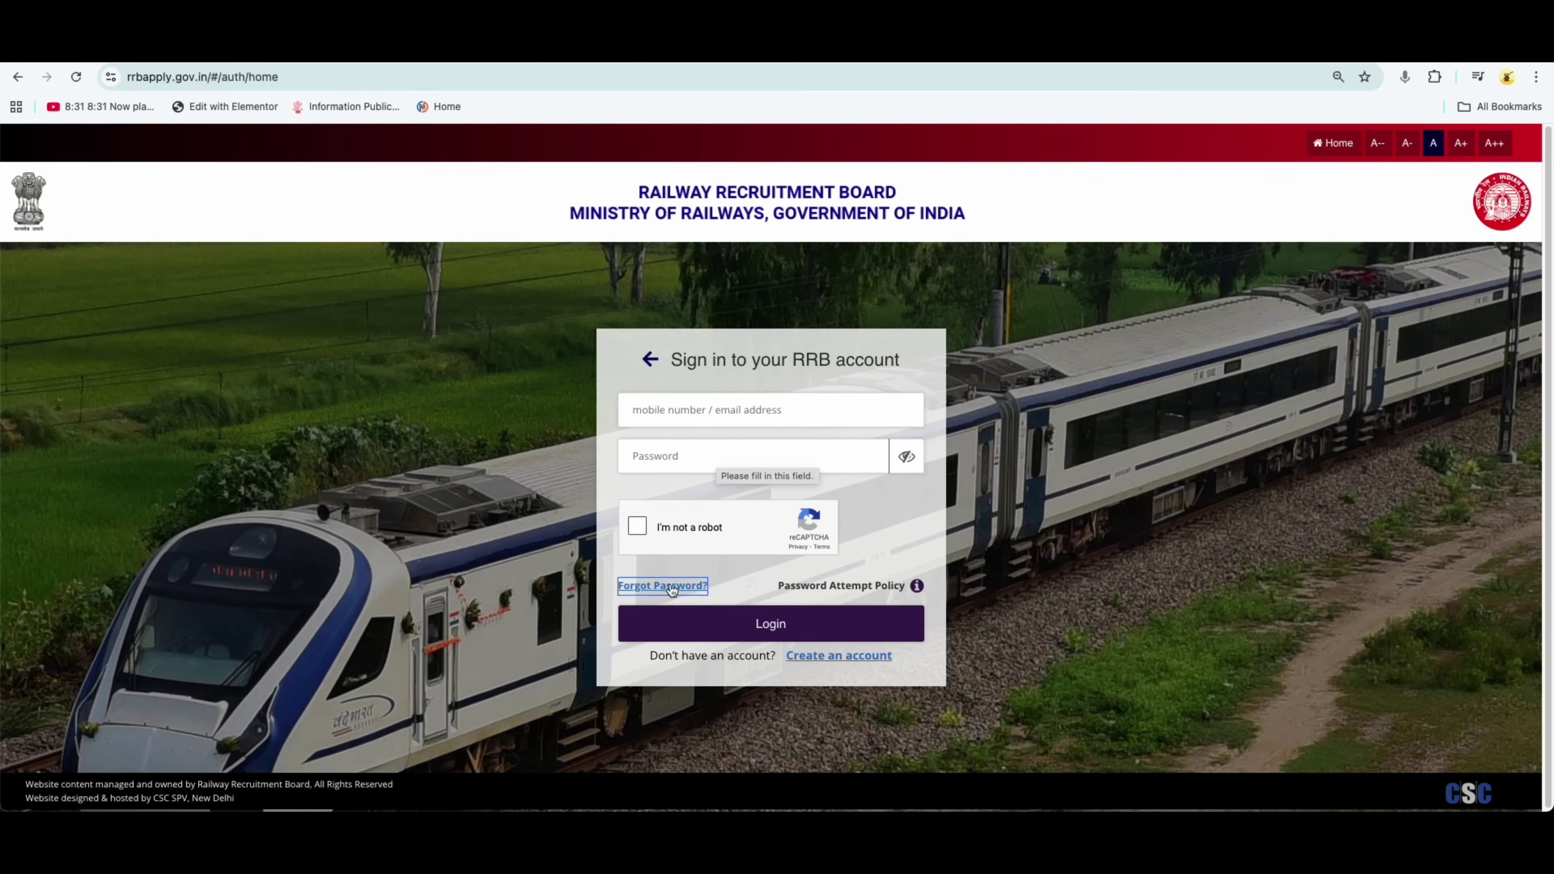
pyautogui.click(778, 631)
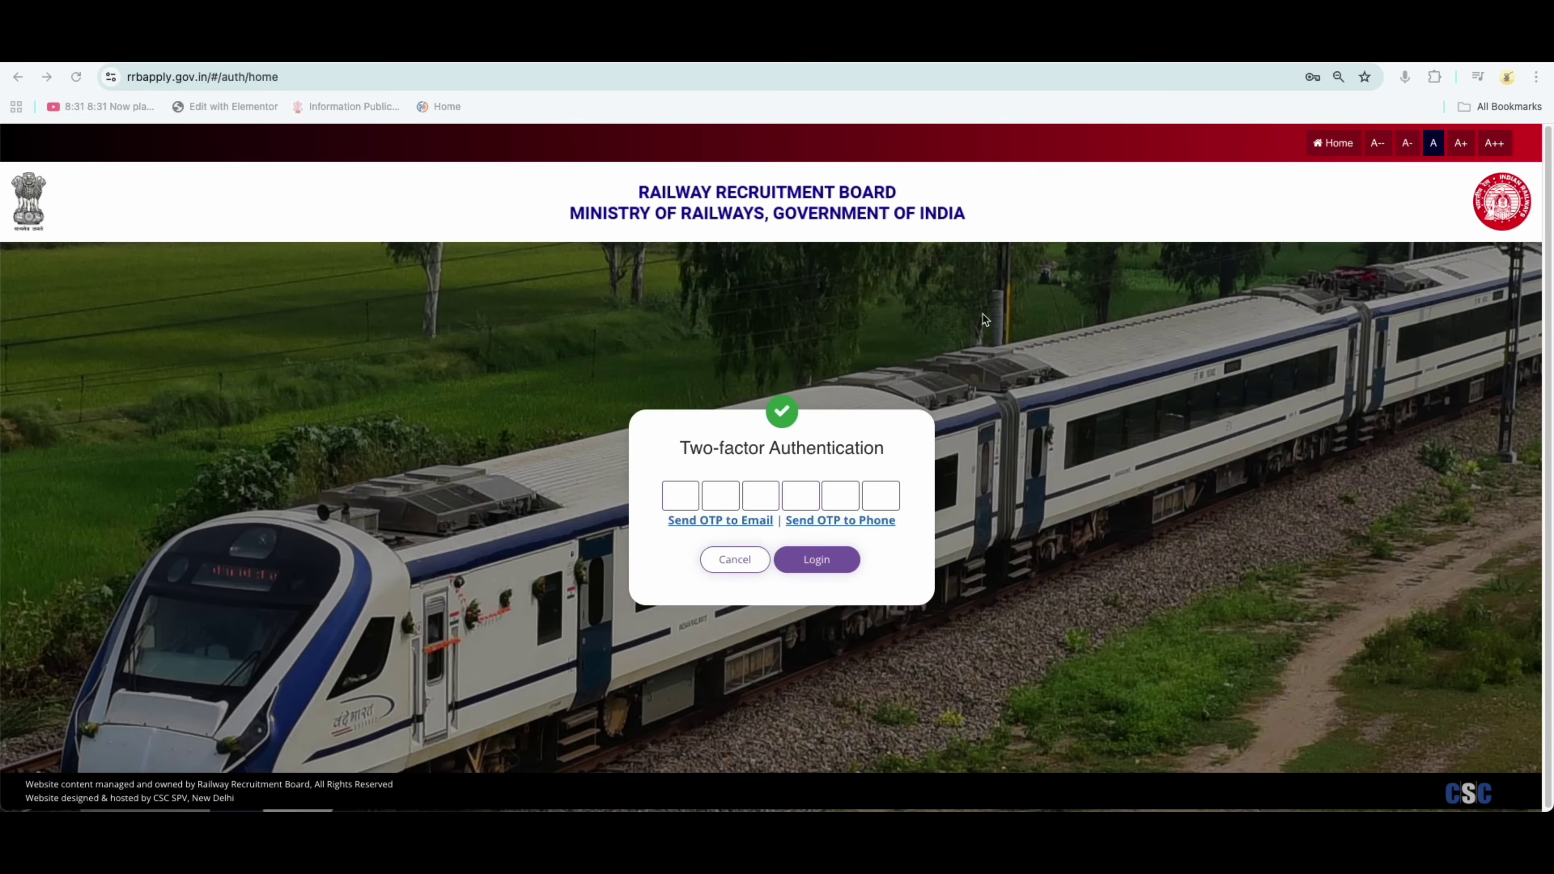
pyautogui.doubleClick(839, 519)
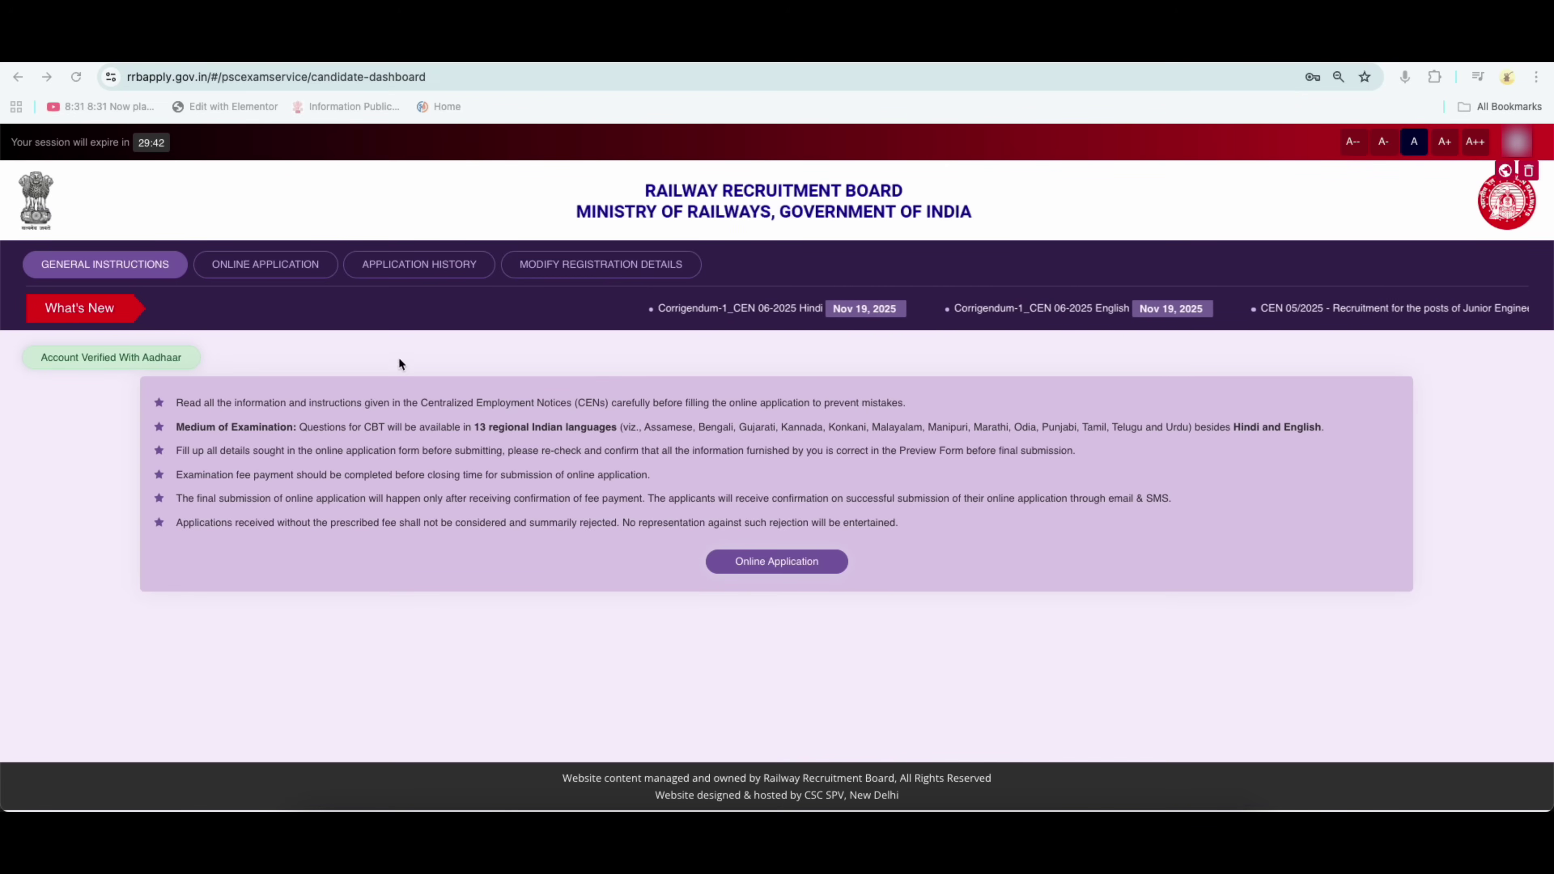
# Open the online application section, locate the CEN 06/2025 graduate posts entry and view its list of RRBs
pyautogui.doubleClick(279, 266)
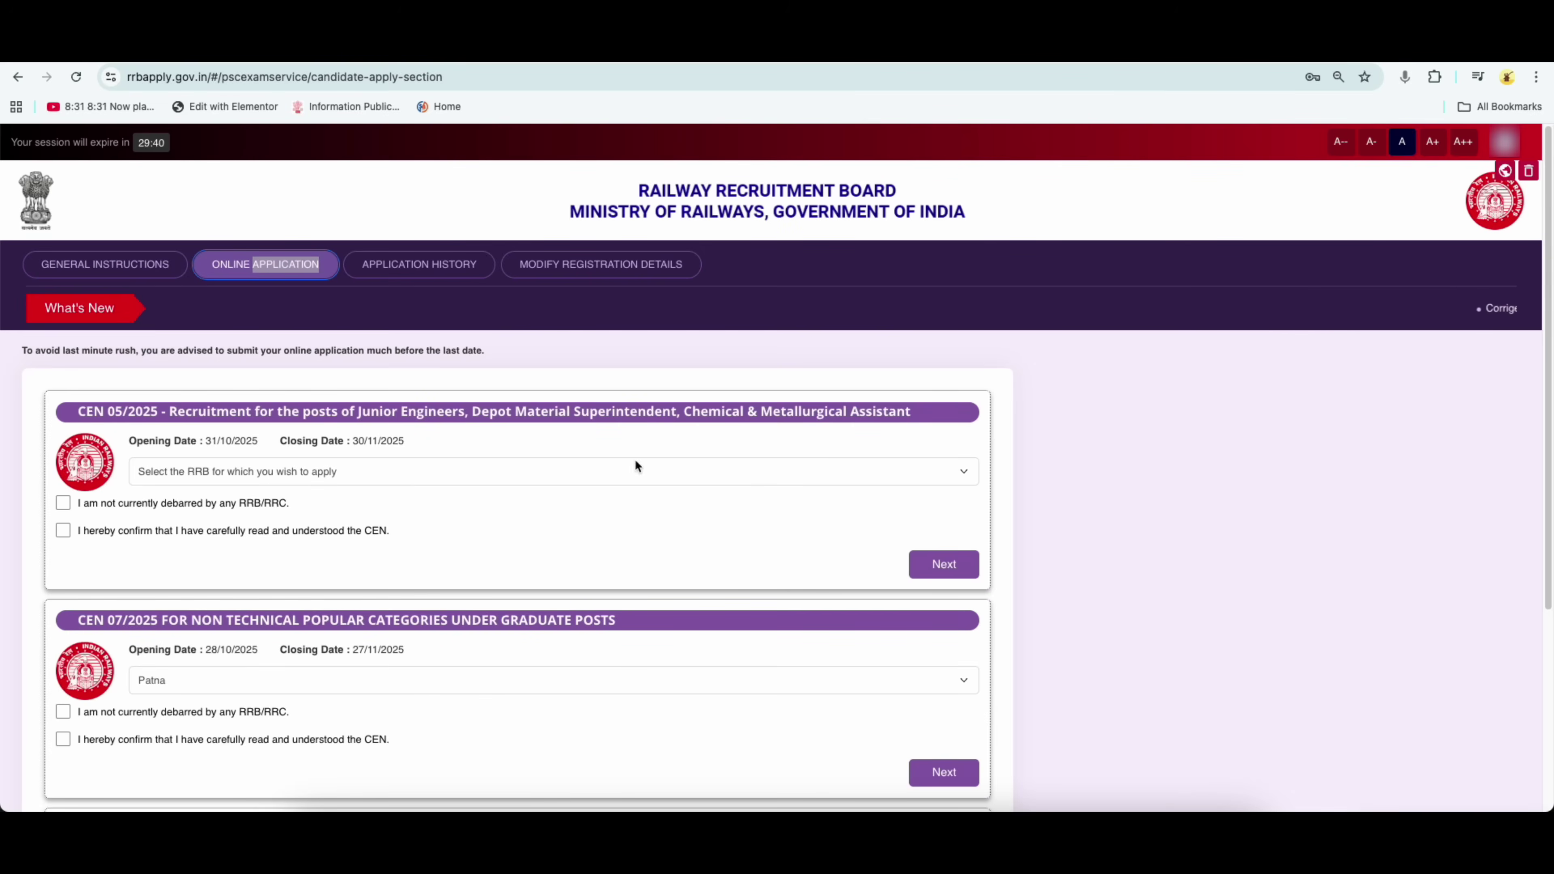
pyautogui.scroll(-1, 655, 620)
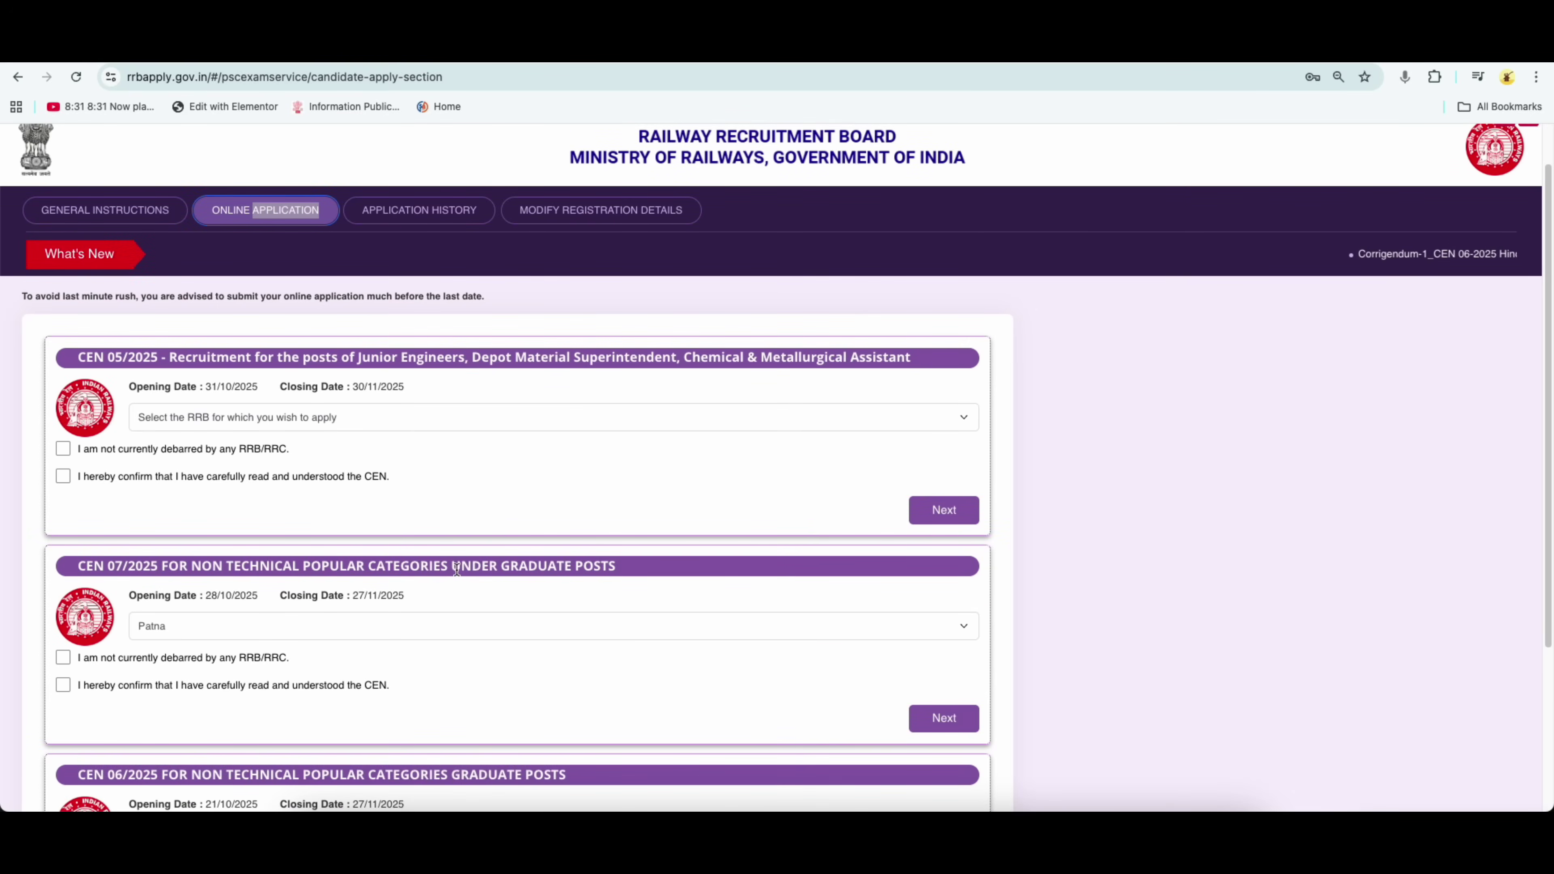
pyautogui.moveTo(457, 570); pyautogui.dragTo(615, 566)
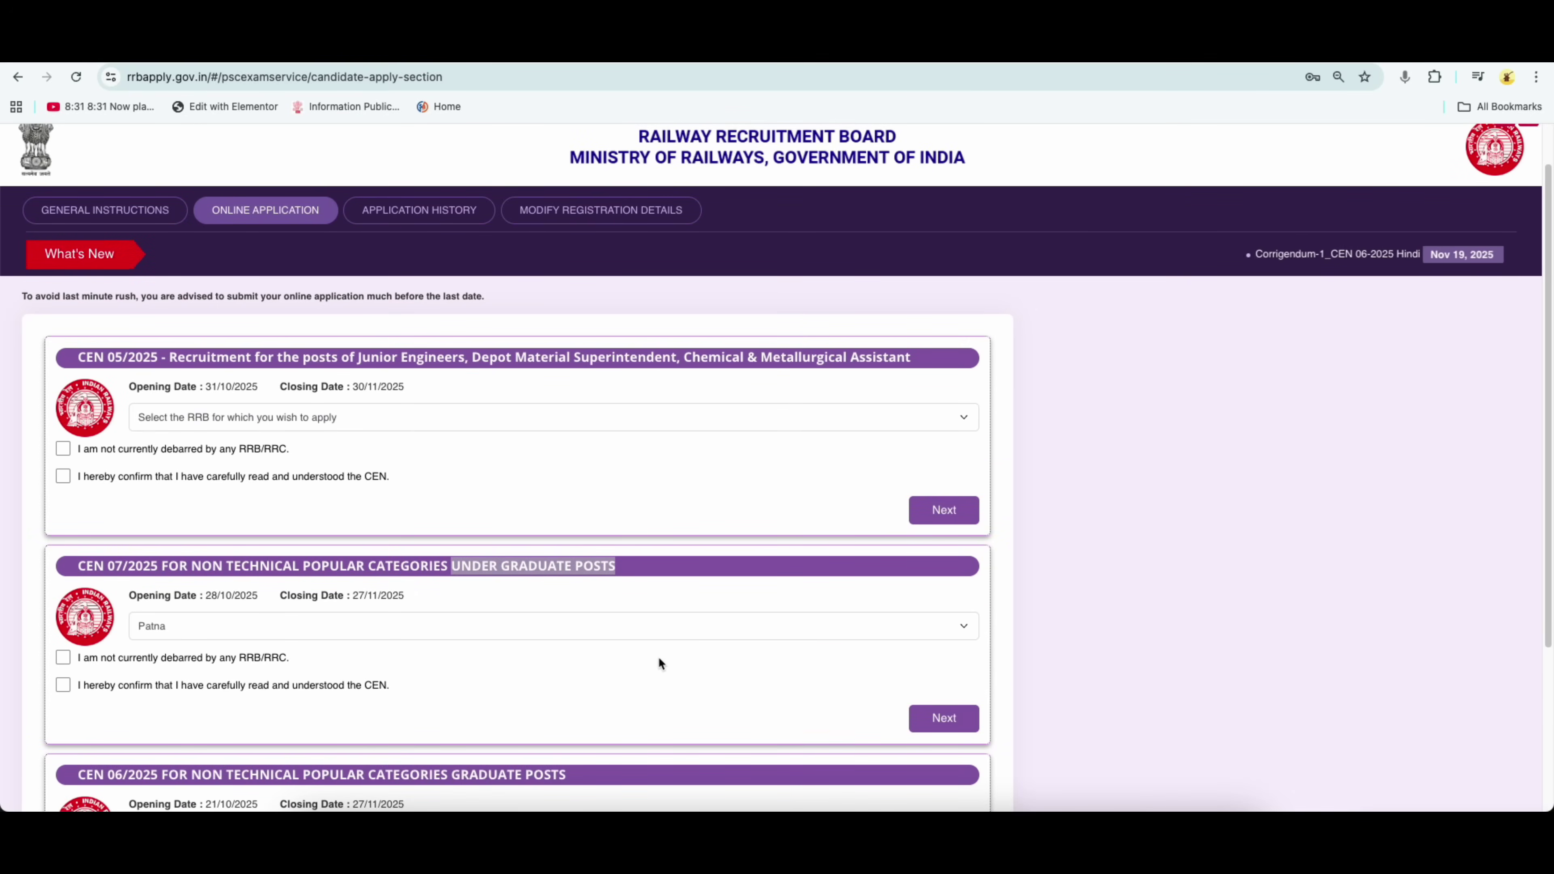
pyautogui.scroll(-1, 659, 659)
pyautogui.moveTo(450, 711); pyautogui.dragTo(586, 714)
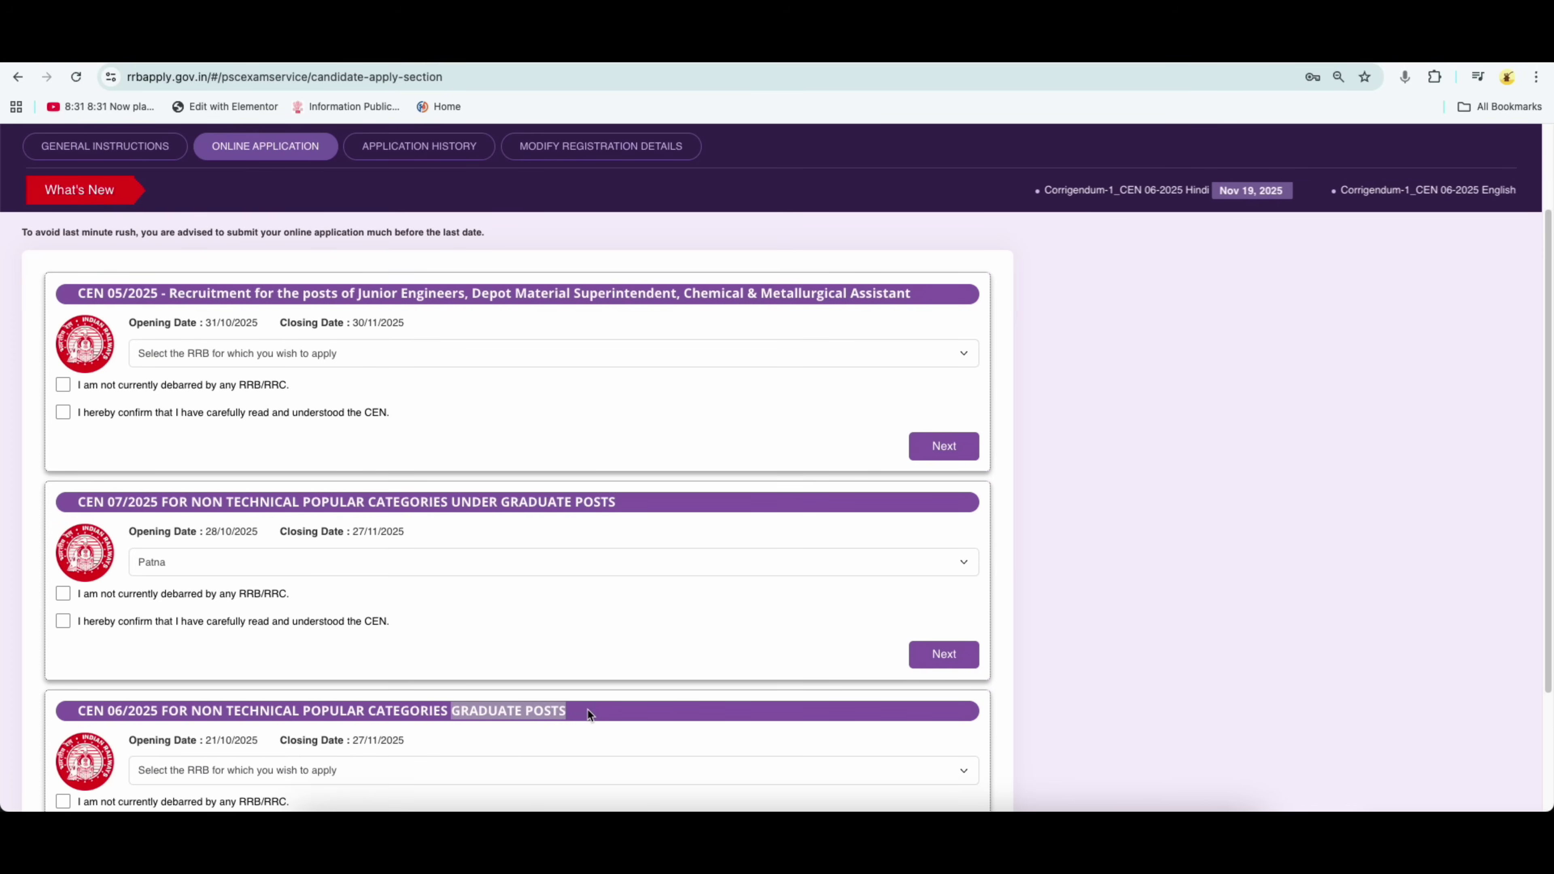
pyautogui.scroll(-1, 588, 713)
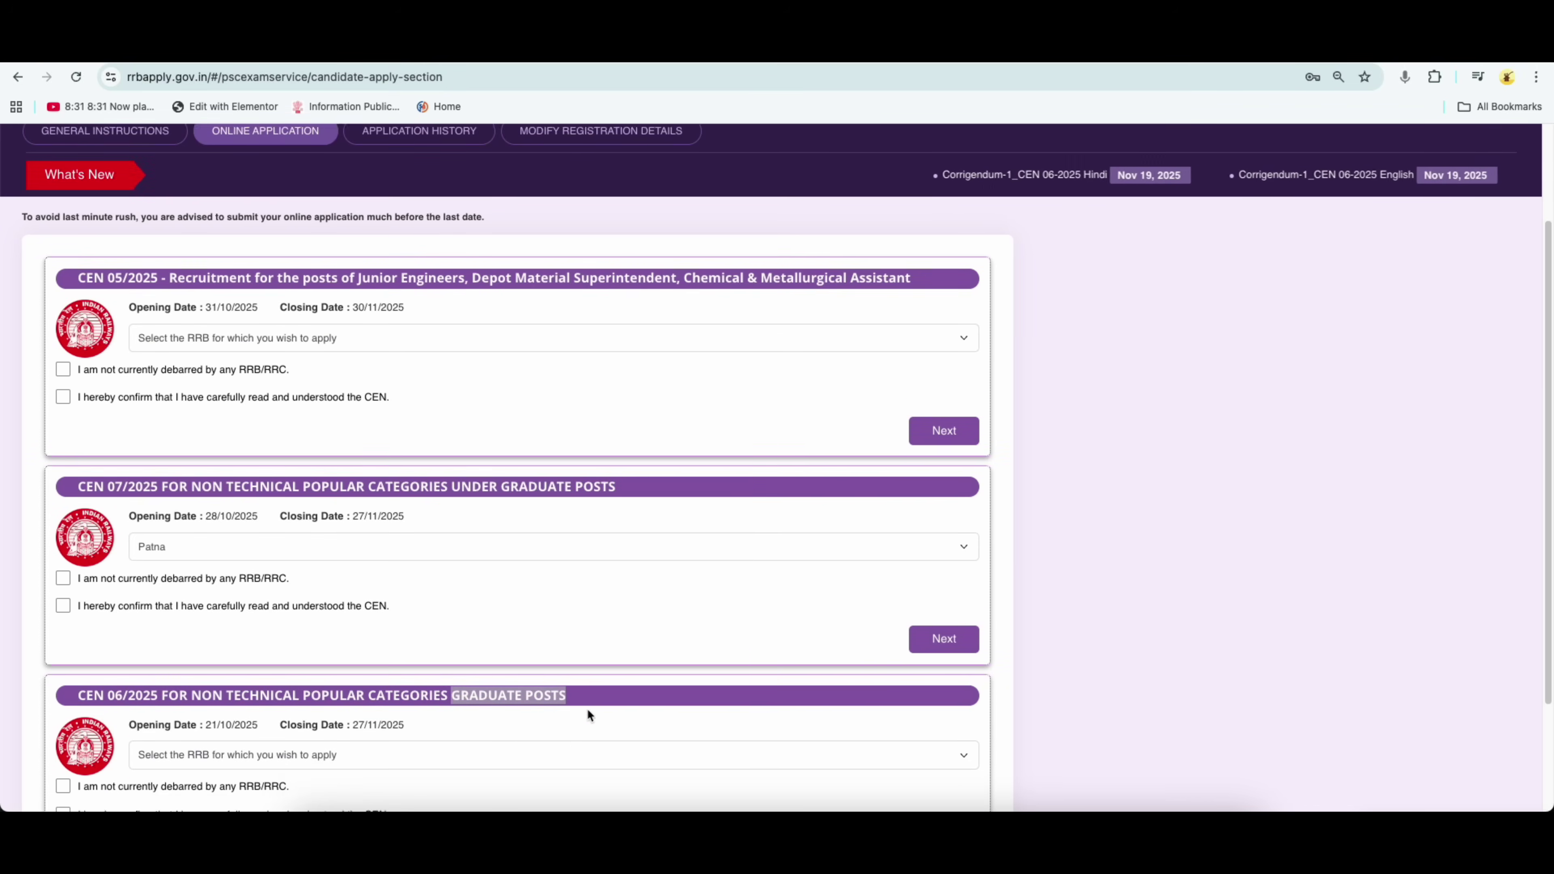
pyautogui.scroll(-3, 586, 708)
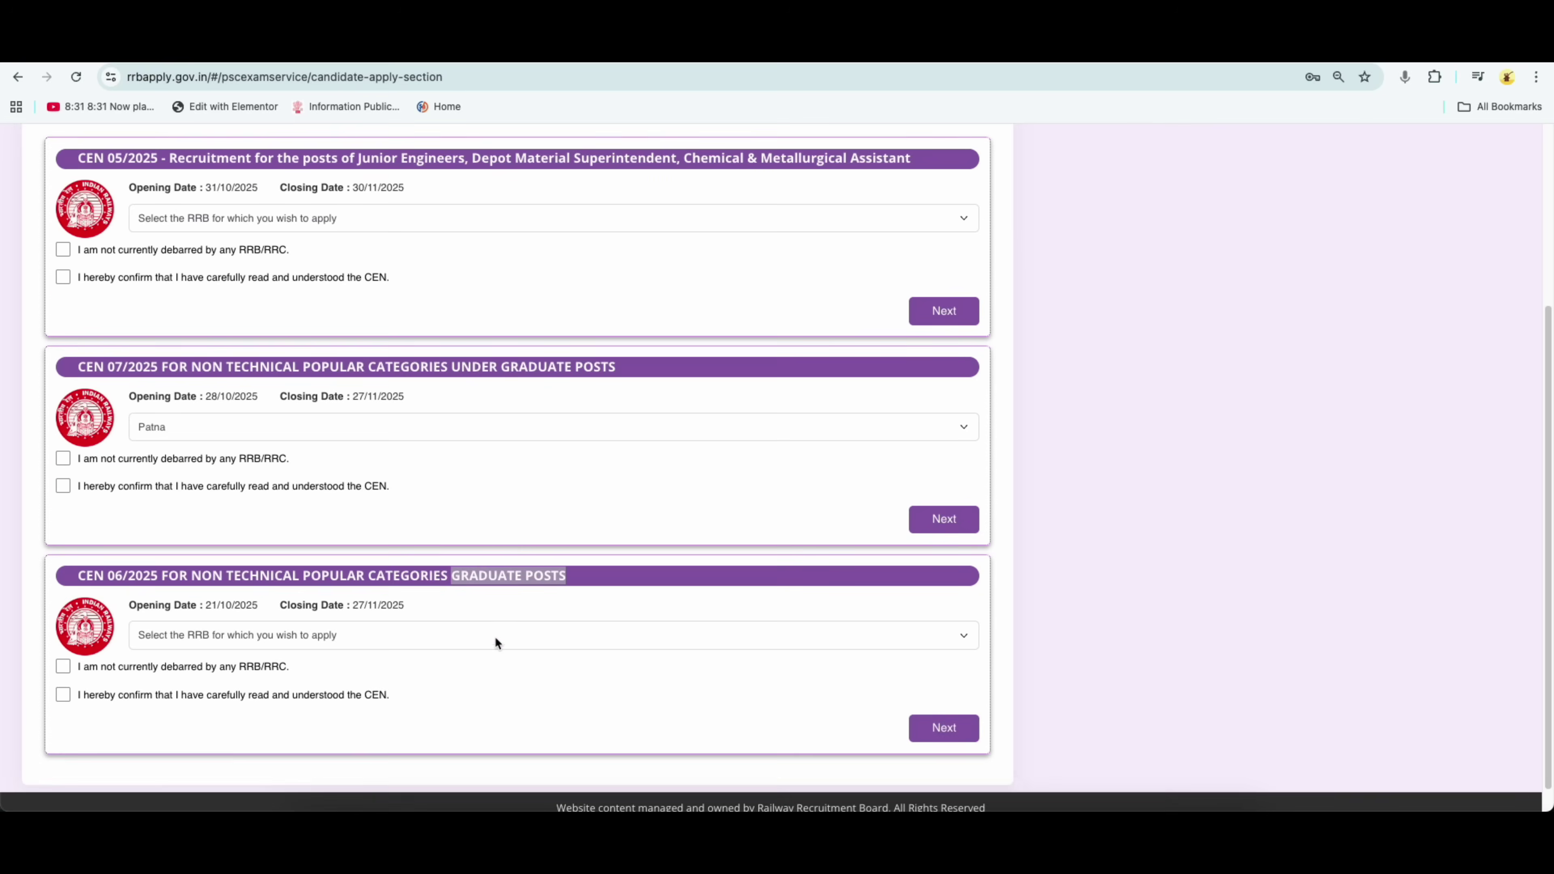
pyautogui.click(325, 637)
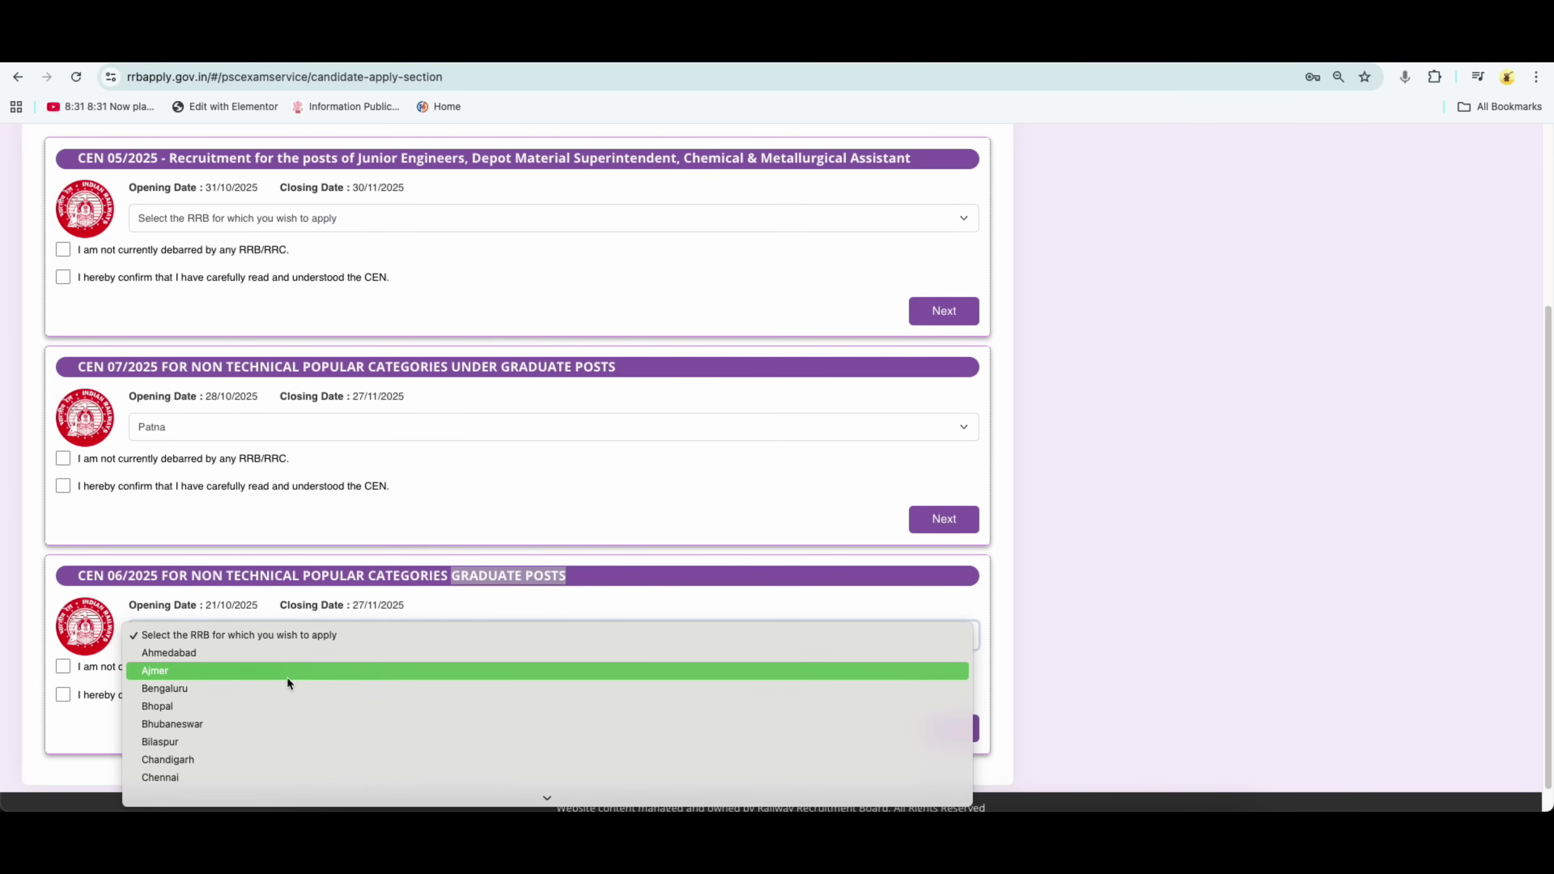
pyautogui.click(737, 271)
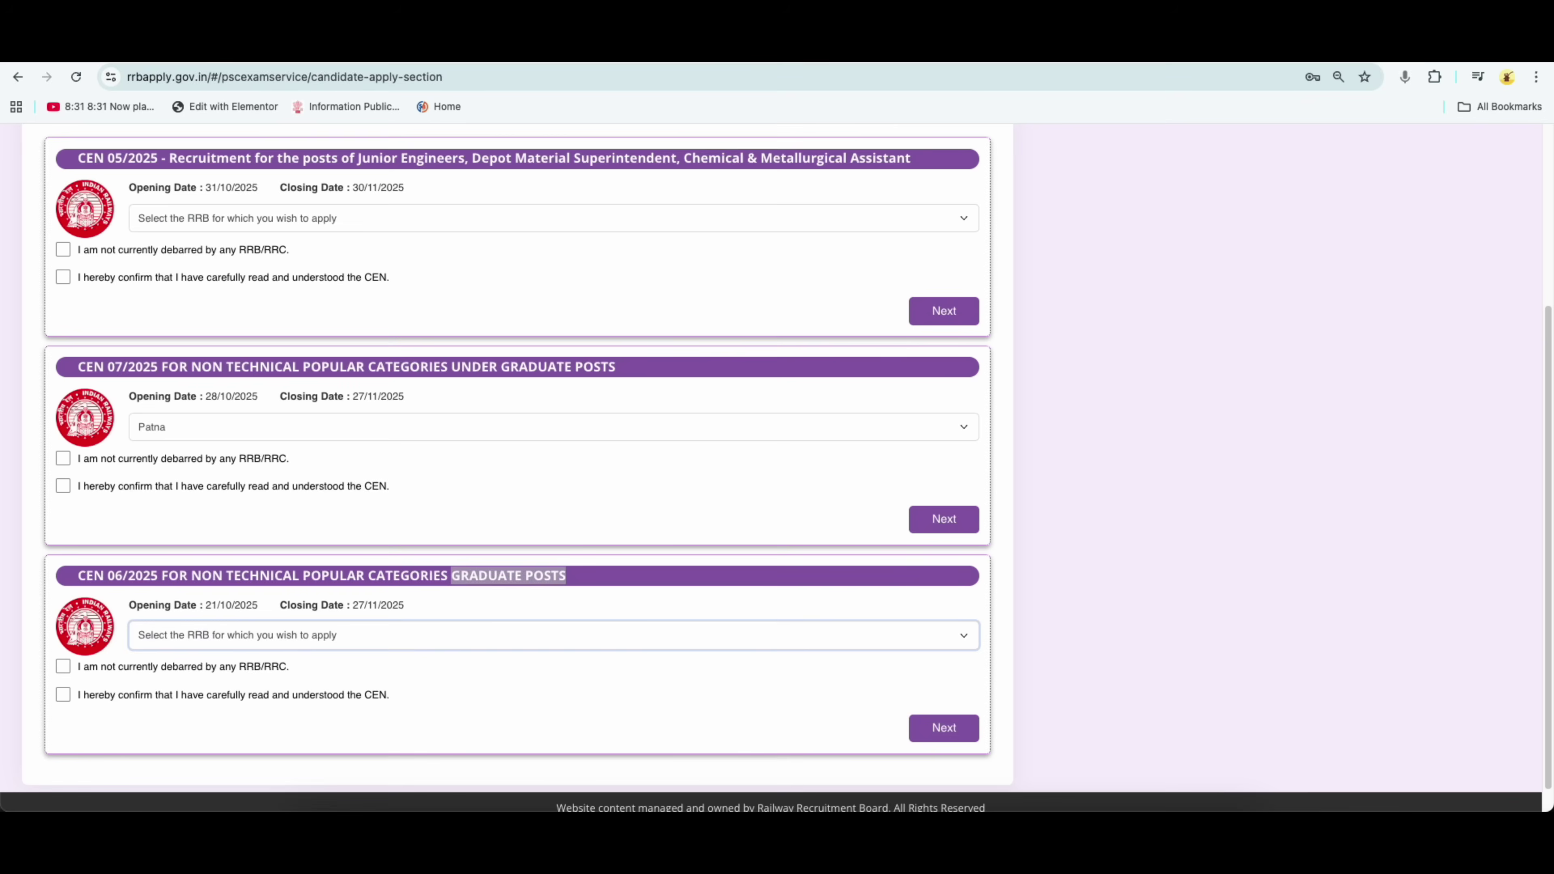
# Search the CEN 06/2025 graduate posts notice for "Annexure B" and go to the RRB-wise vacancy tables
pyautogui.hotkey('ctrl', 'Tab')
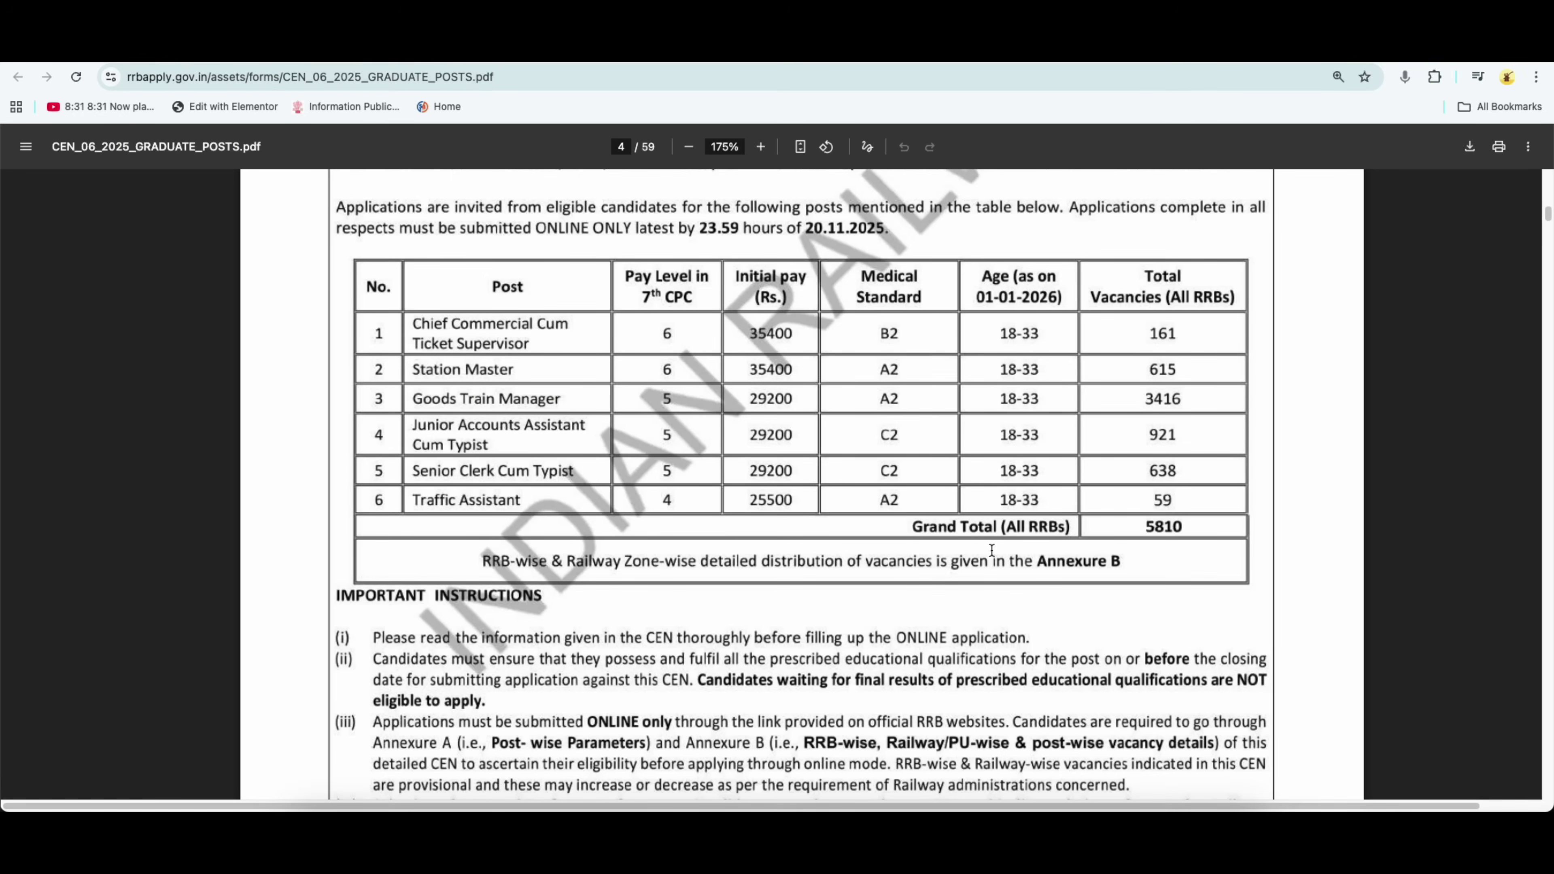
pyautogui.moveTo(1036, 563); pyautogui.dragTo(1123, 565)
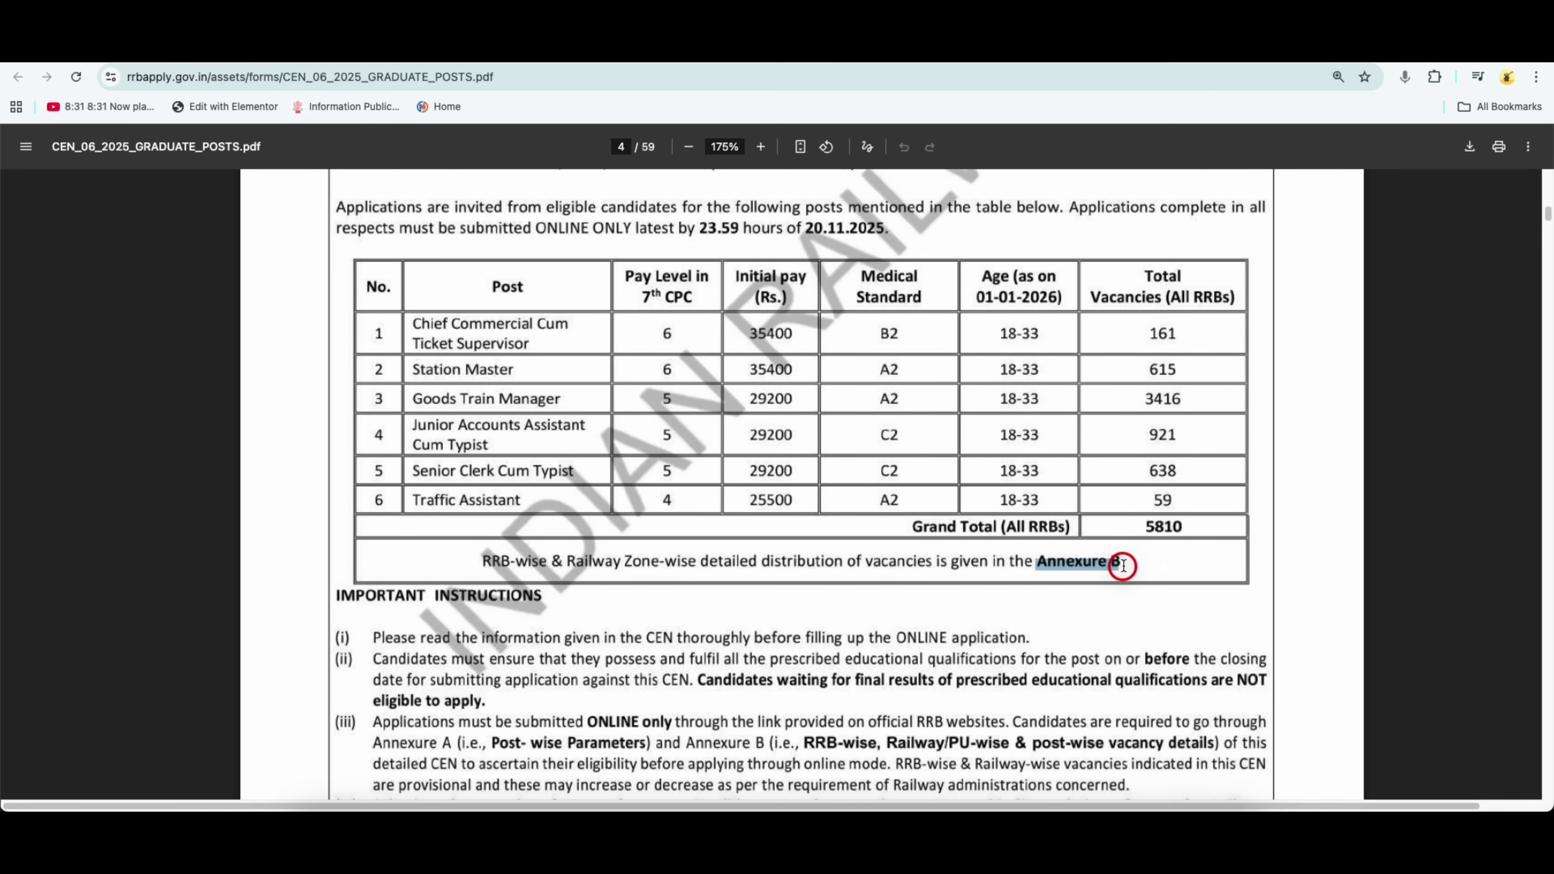
pyautogui.rightClick(1103, 564)
pyautogui.click(1117, 551)
pyautogui.hotkey('ctrl', 'f')
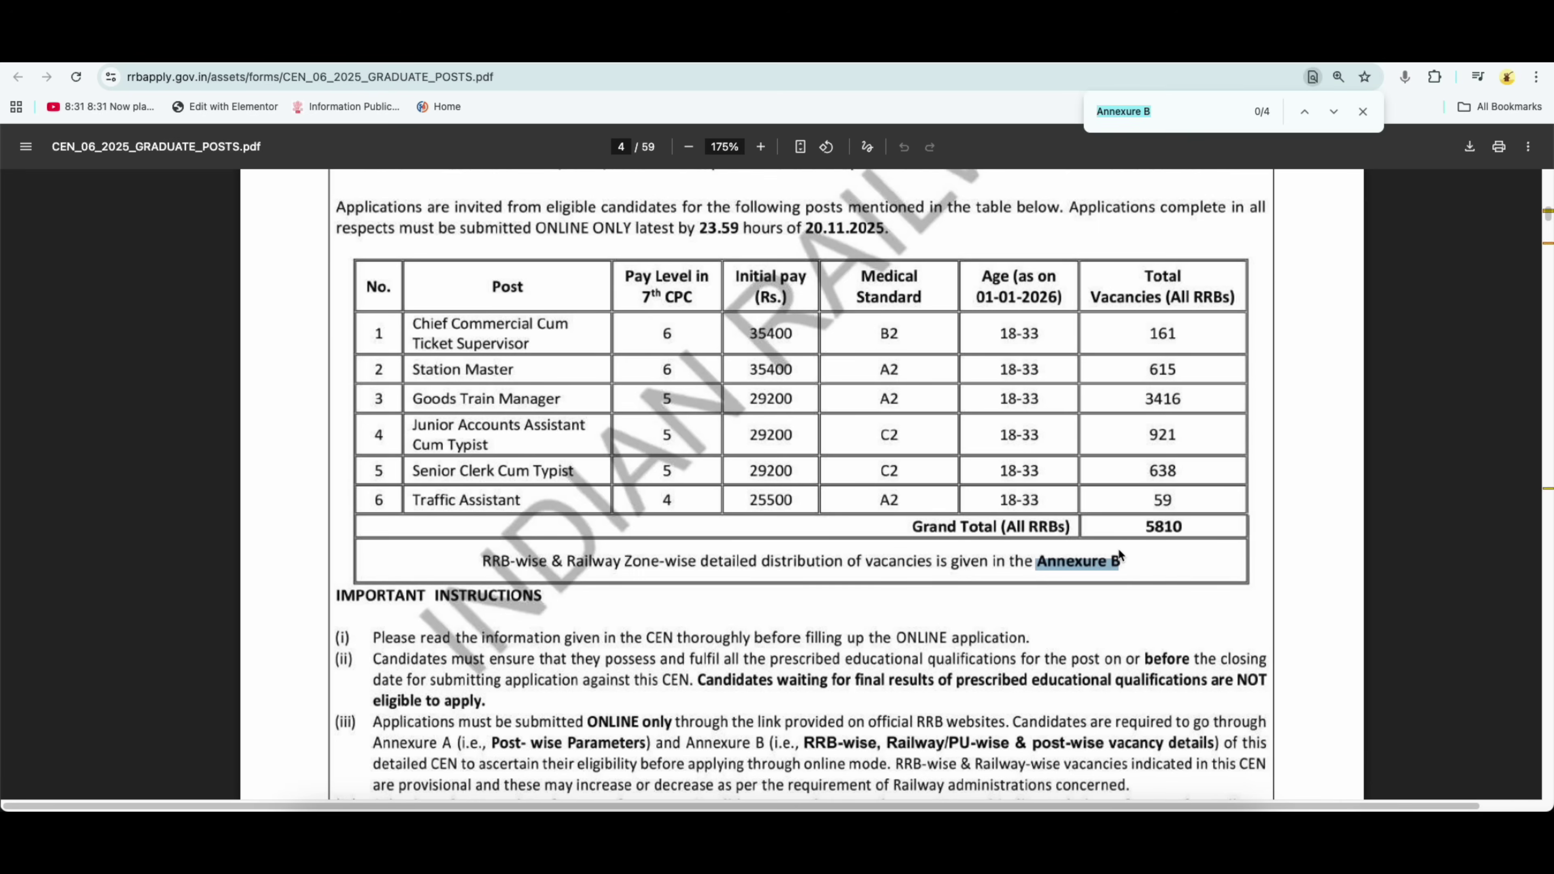
pyautogui.click(1335, 111)
pyautogui.click(1334, 111)
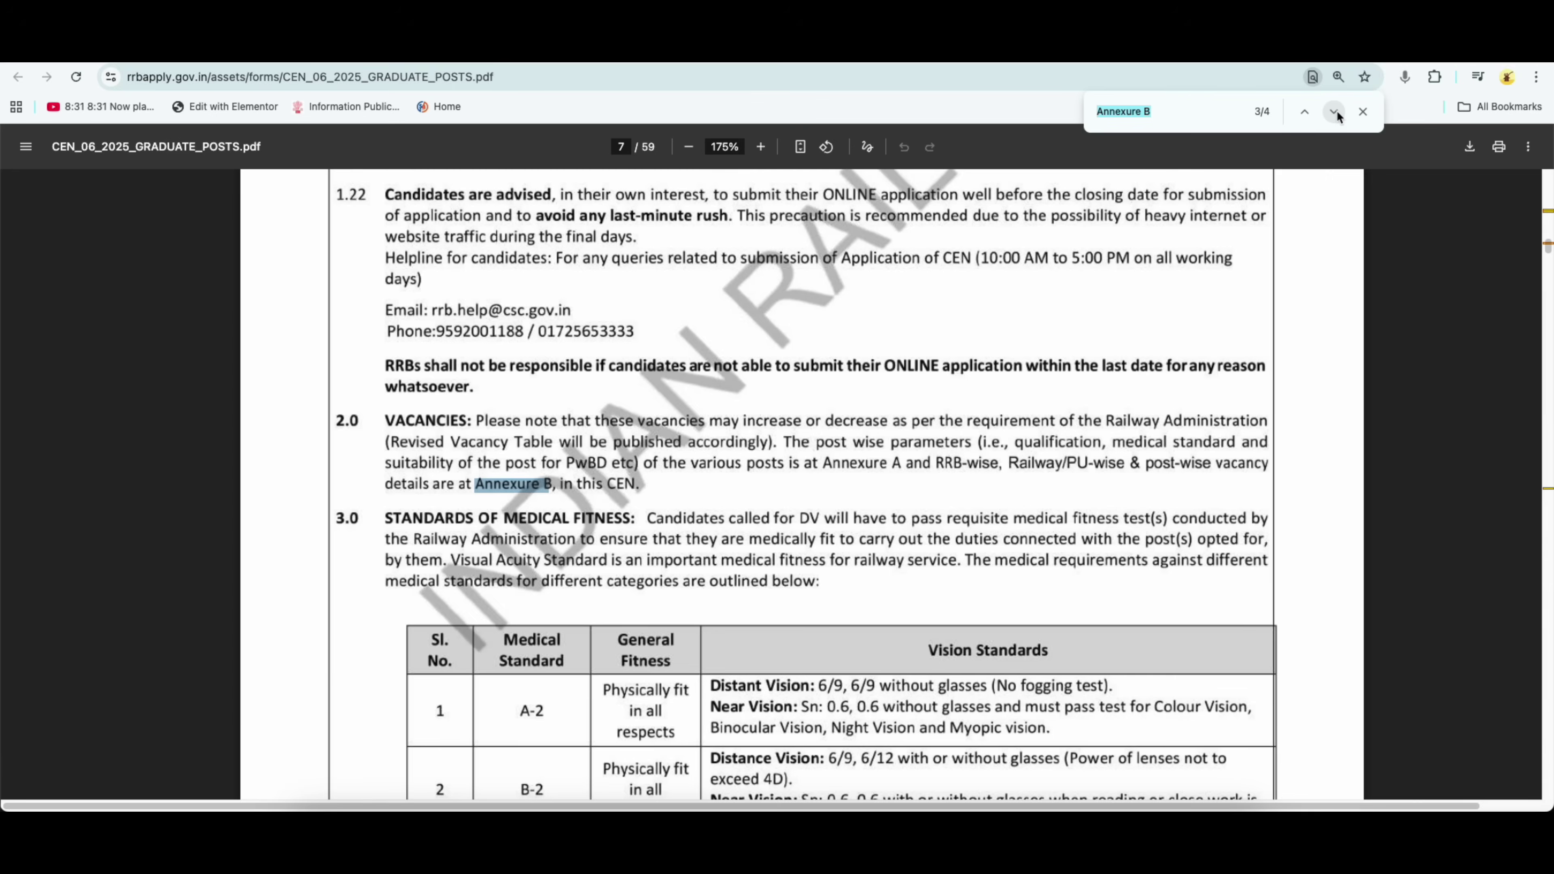
pyautogui.click(1334, 111)
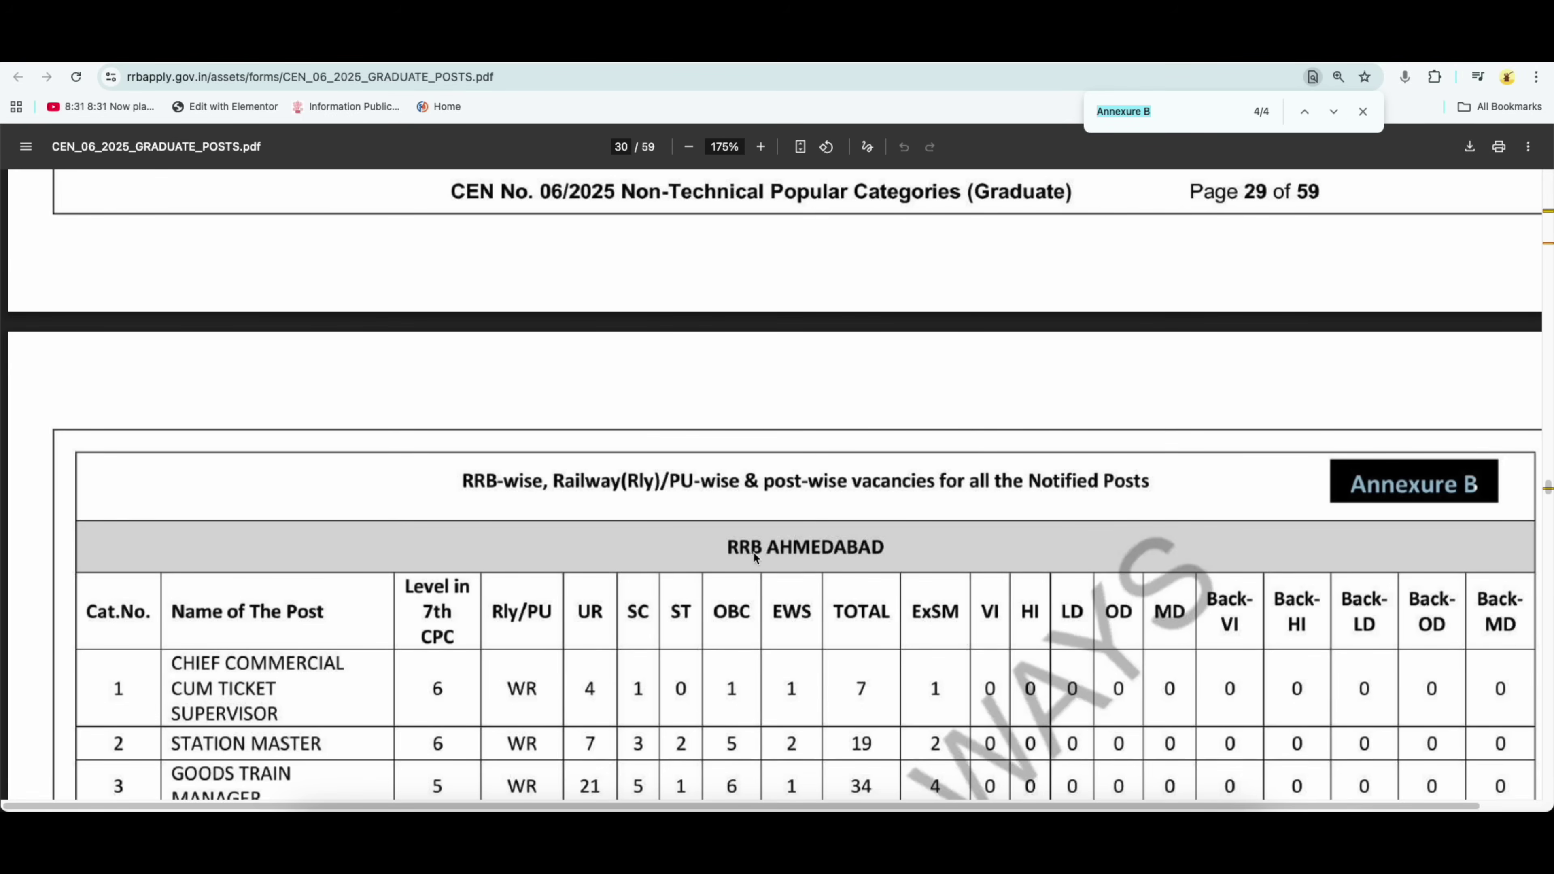
# Examine the RRB-wise vacancy totals in Annexure B, from RRB Ahmedabad through RRB Bhubaneswar
pyautogui.scroll(-3, 838, 573)
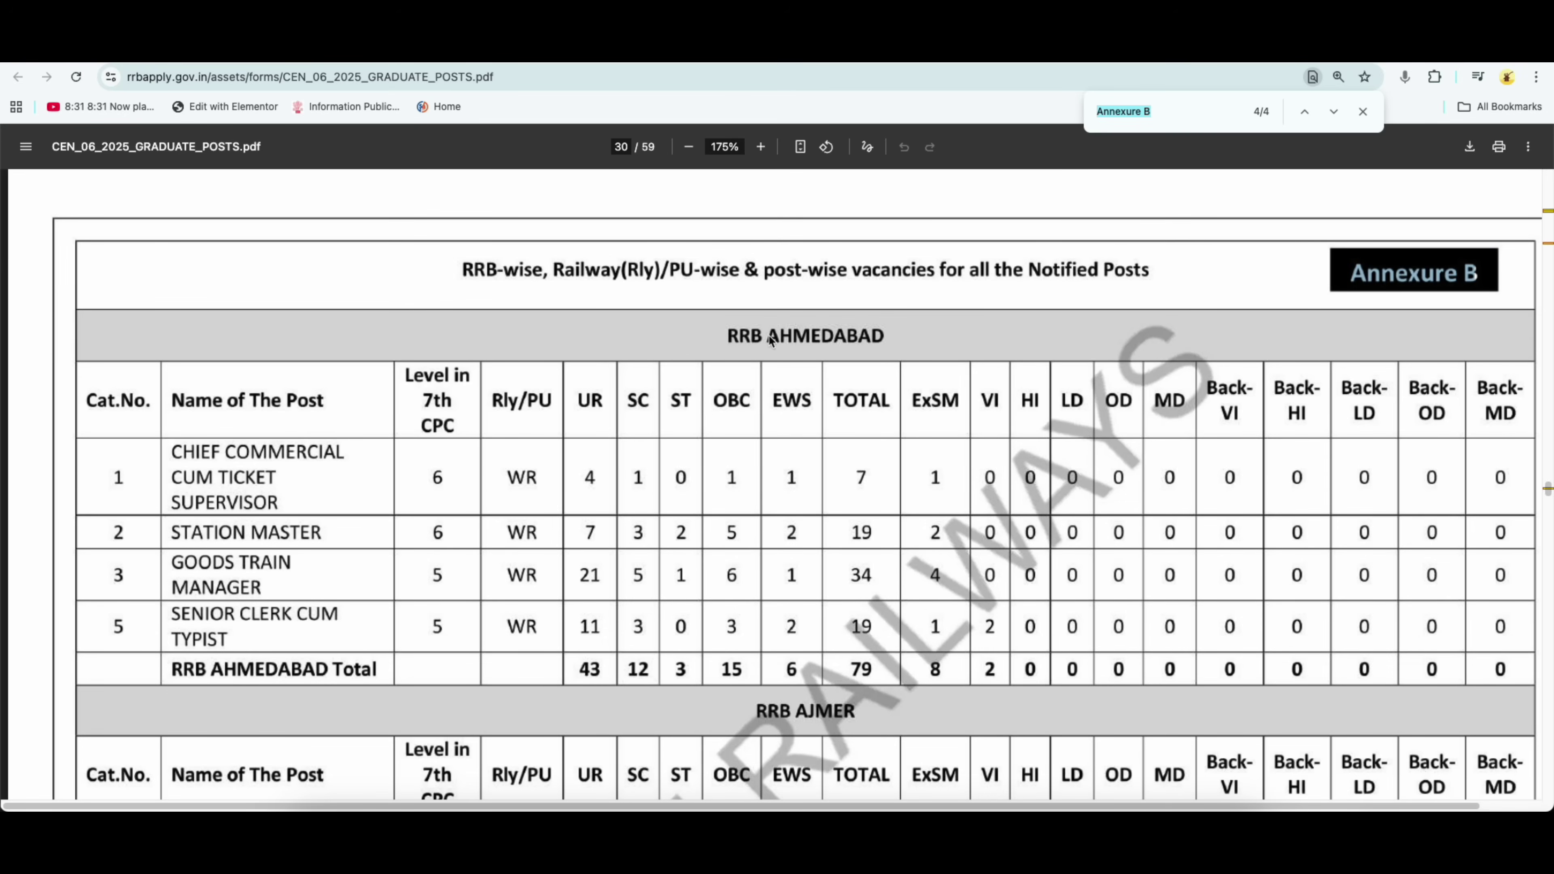
pyautogui.doubleClick(861, 669)
pyautogui.scroll(-5, 820, 325)
pyautogui.scroll(-4, 844, 667)
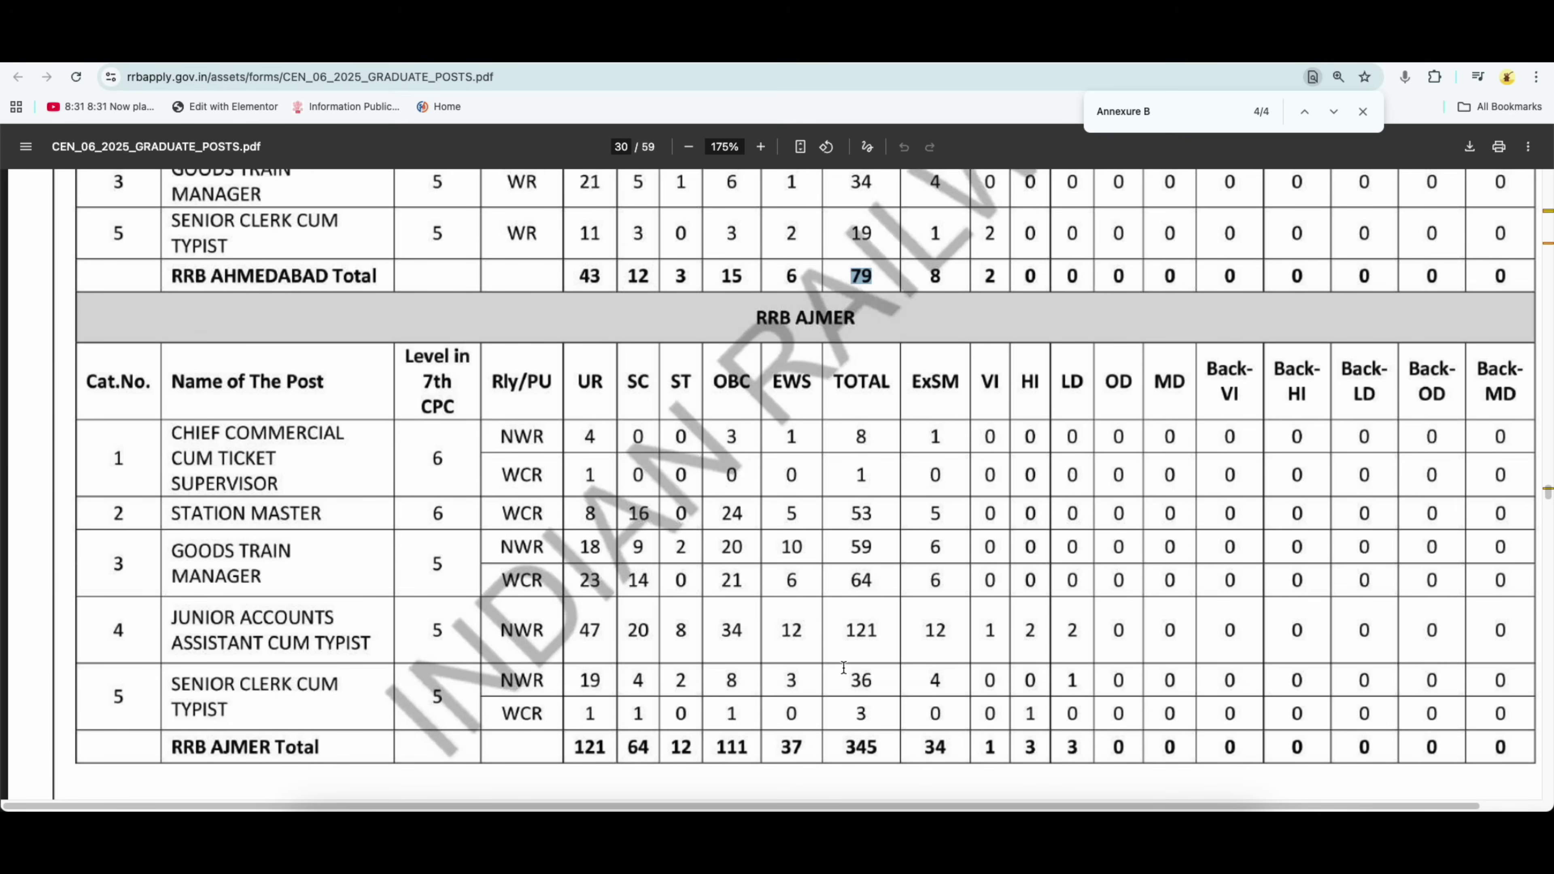
pyautogui.doubleClick(873, 478)
pyautogui.scroll(-8, 834, 634)
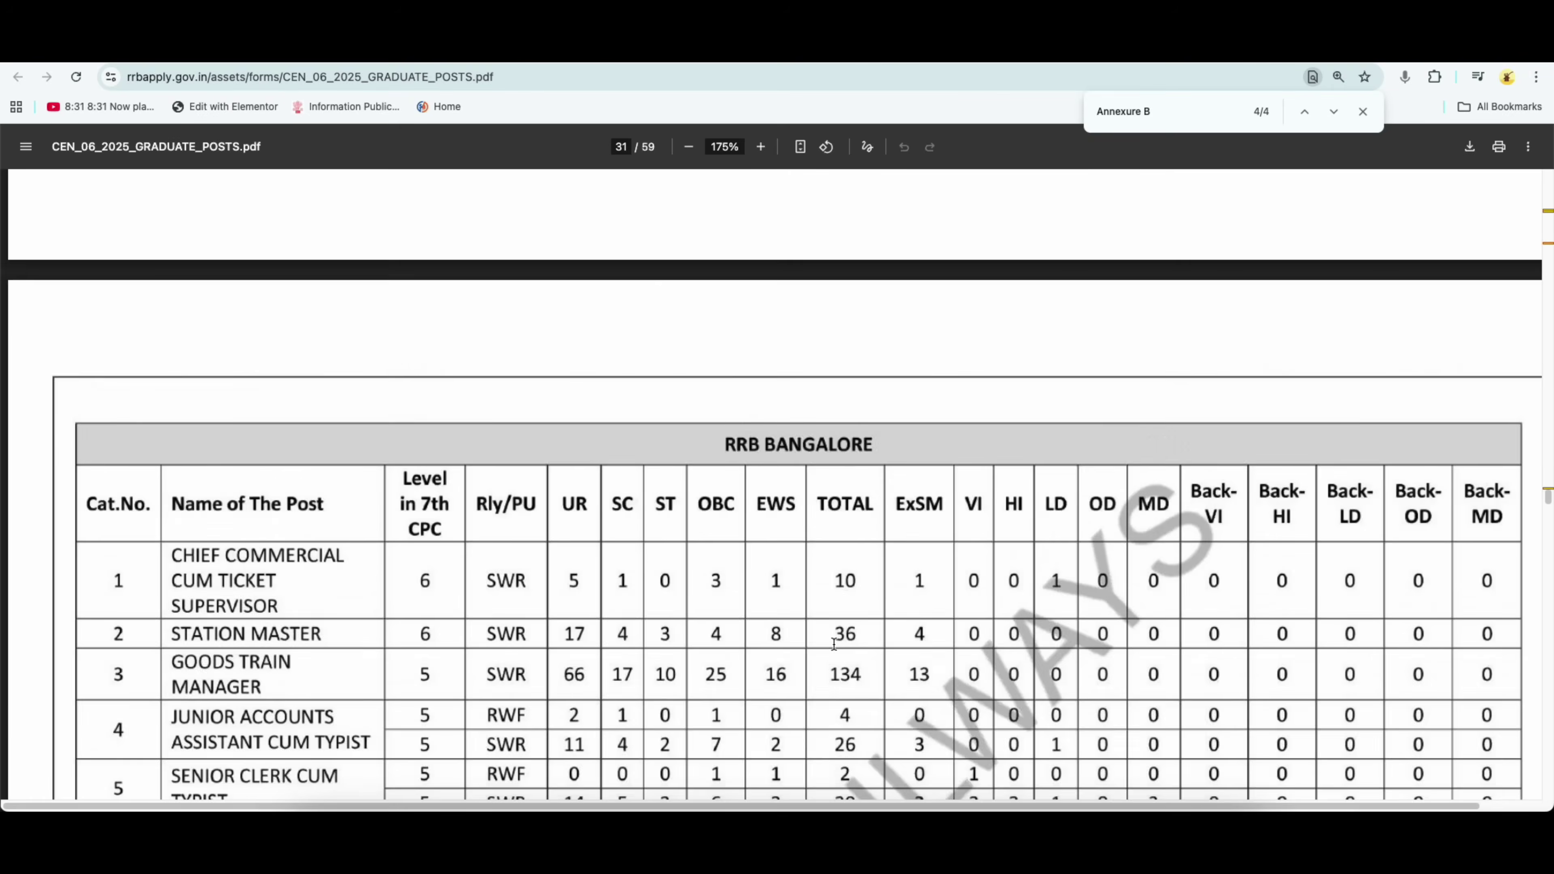
pyautogui.scroll(-5, 841, 614)
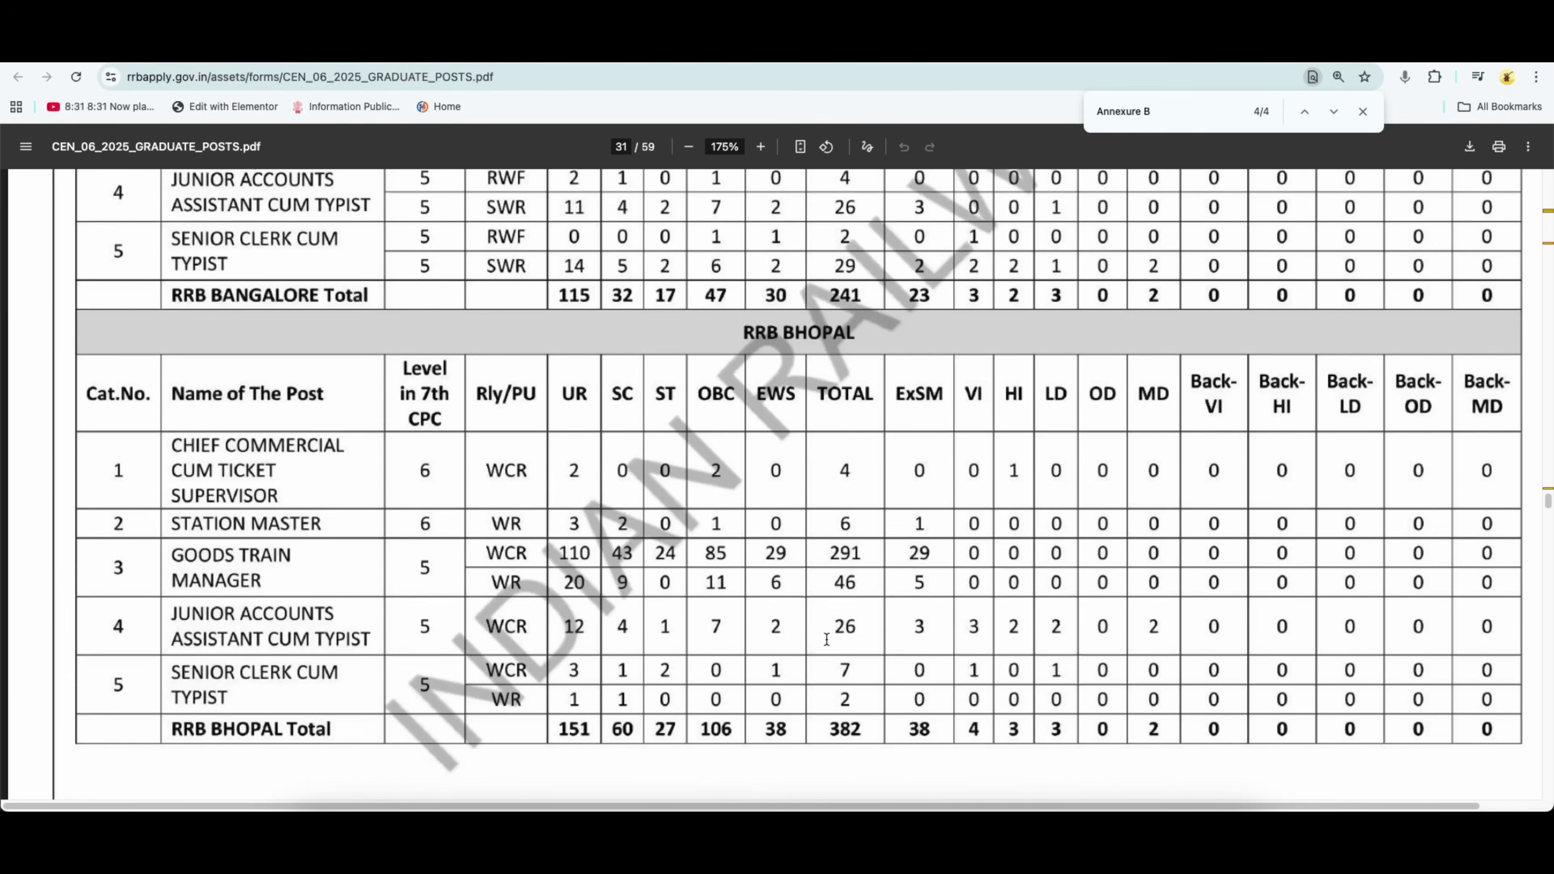
pyautogui.scroll(-7, 826, 639)
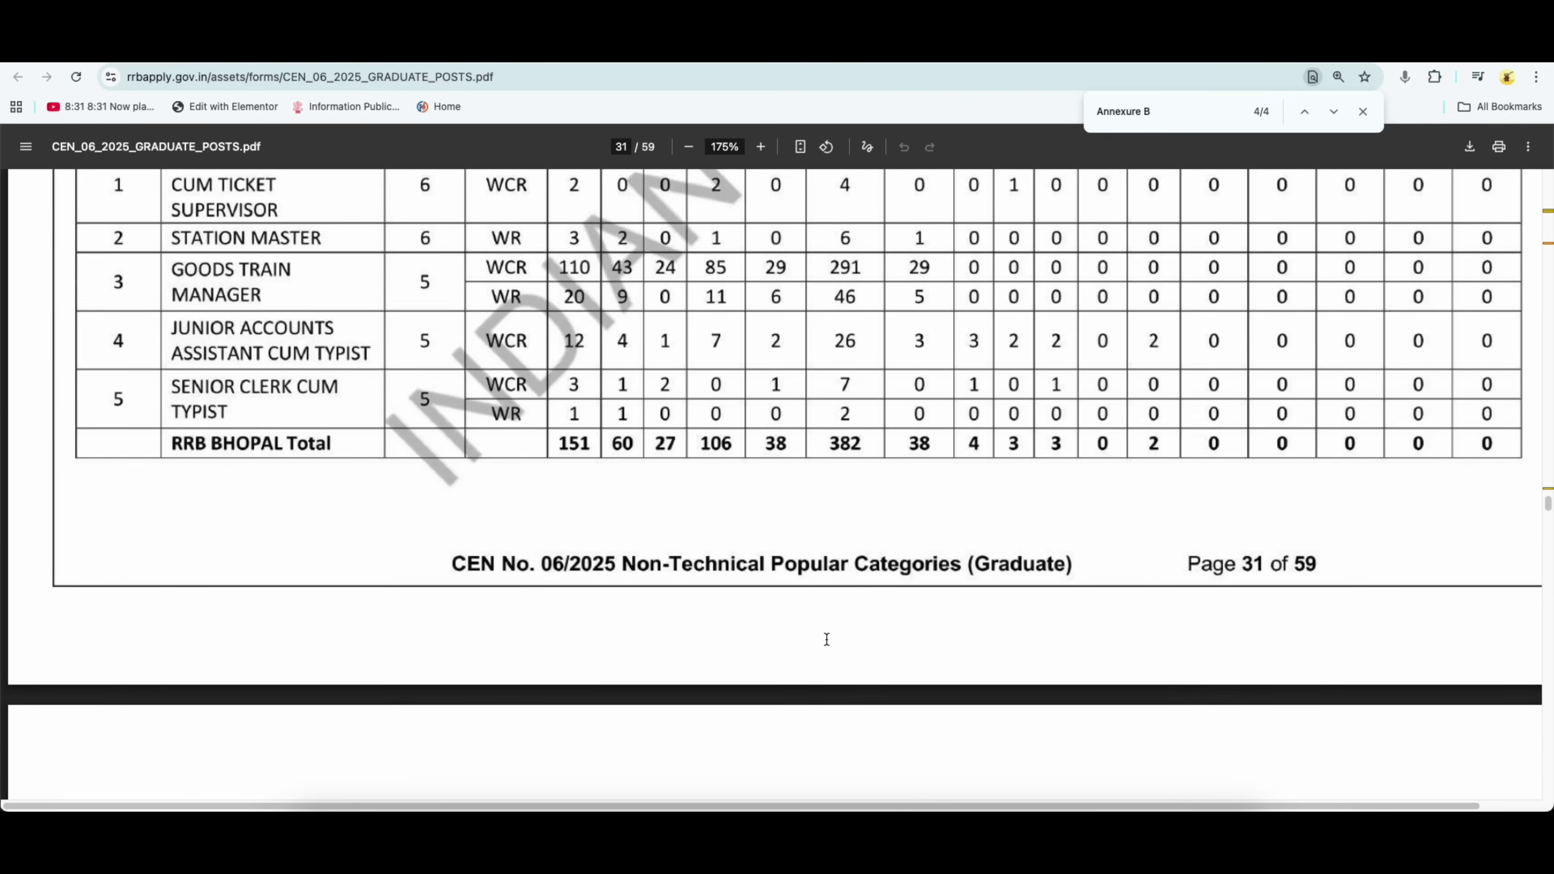
pyautogui.scroll(-1, 826, 639)
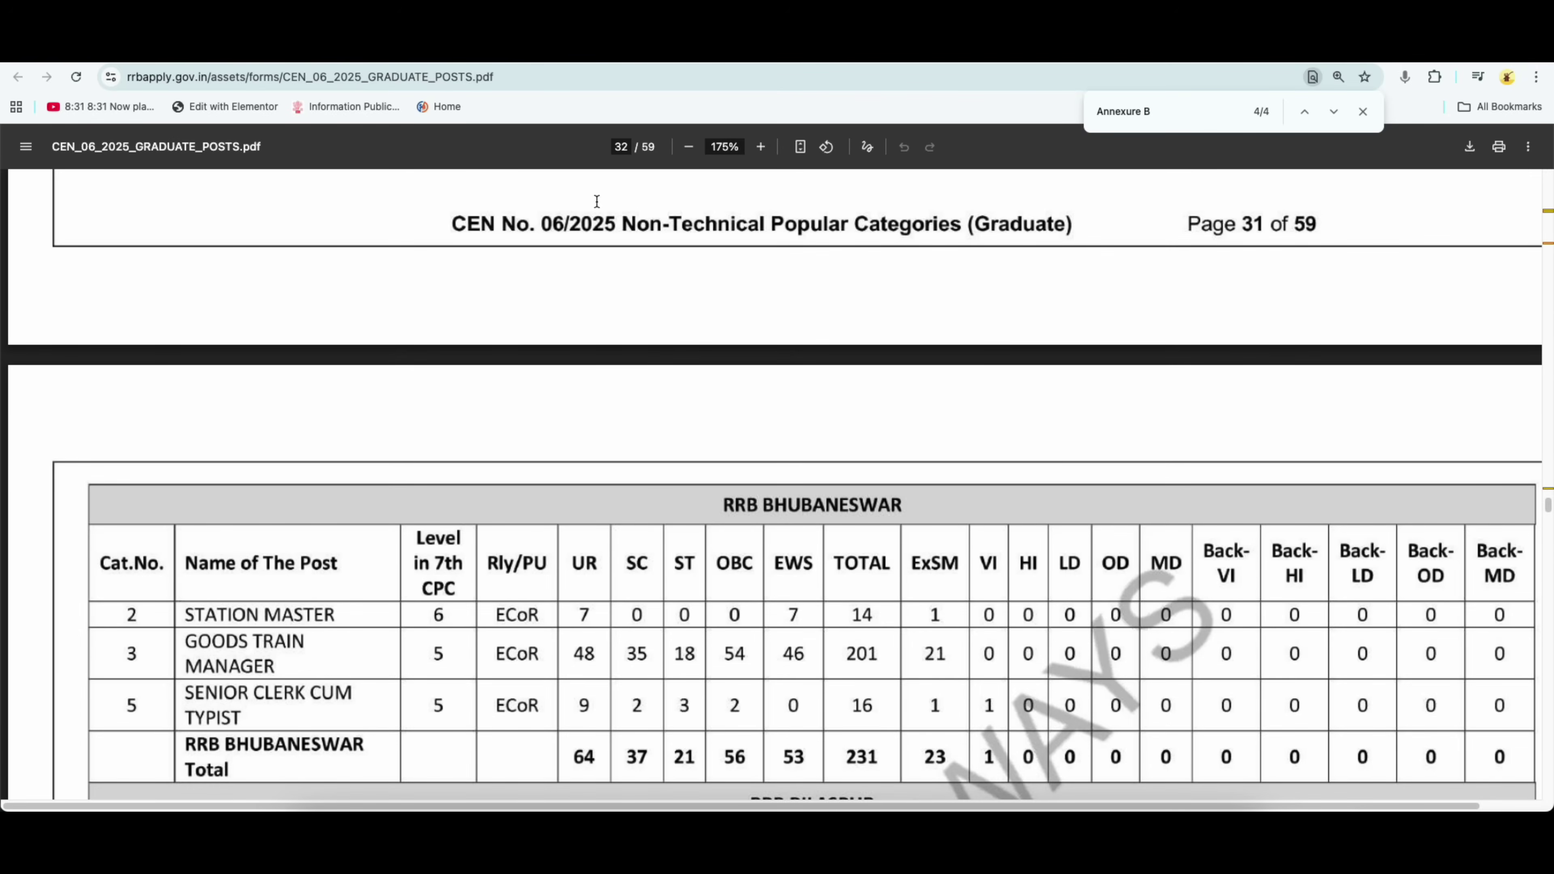
# Choose Gorakhpur as the RRB for the CEN 06/2025 graduate posts, accept both declarations and proceed to the application form
pyautogui.click(404, 50)
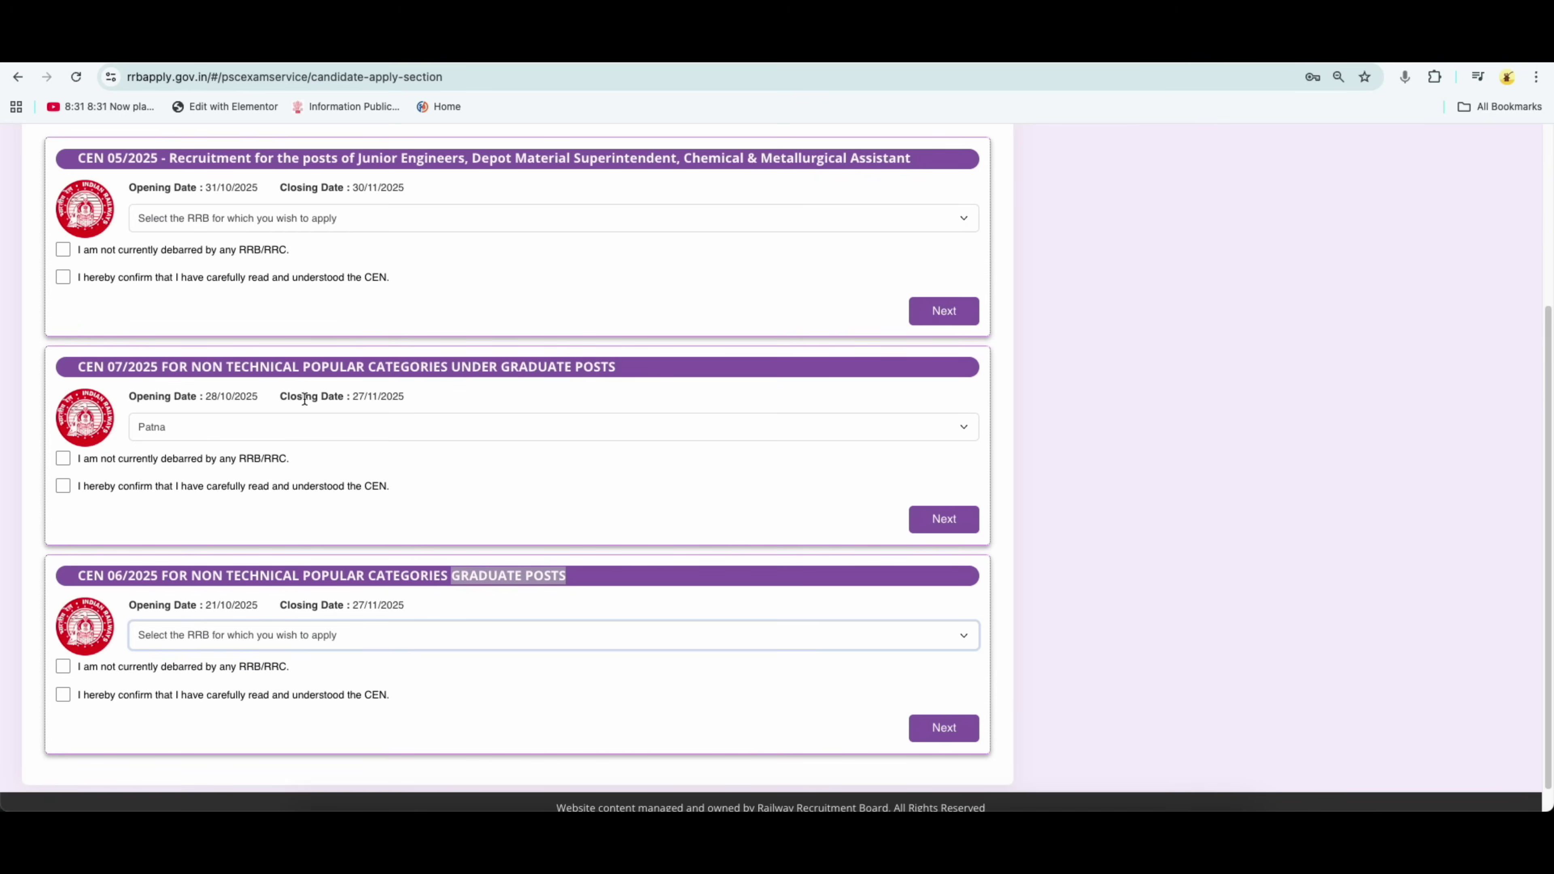
pyautogui.click(353, 637)
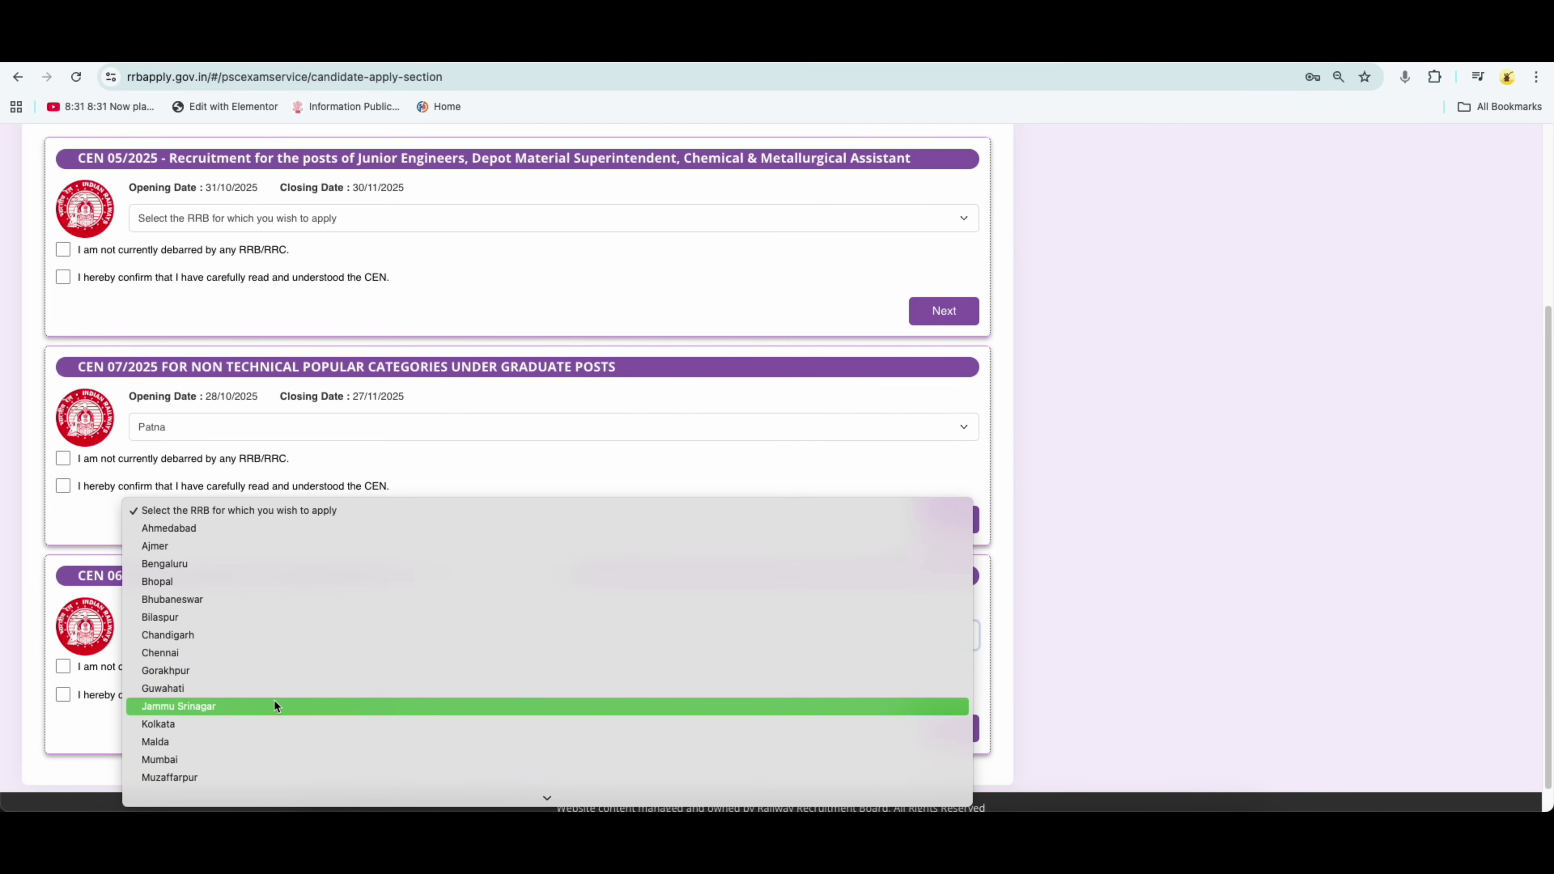
pyautogui.click(225, 670)
pyautogui.click(64, 666)
pyautogui.click(63, 694)
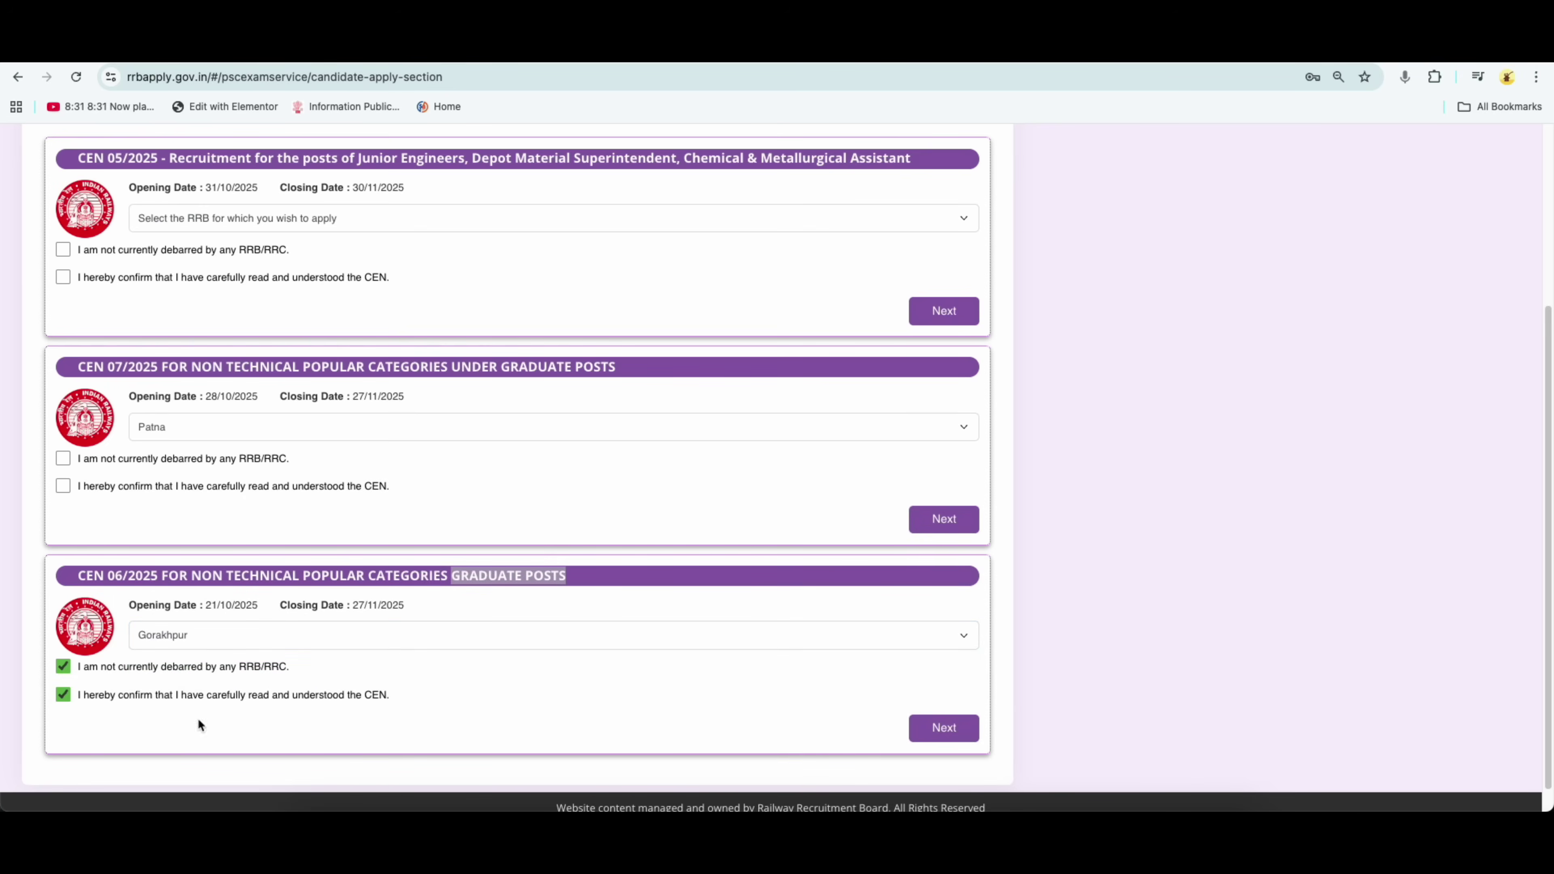
pyautogui.click(927, 735)
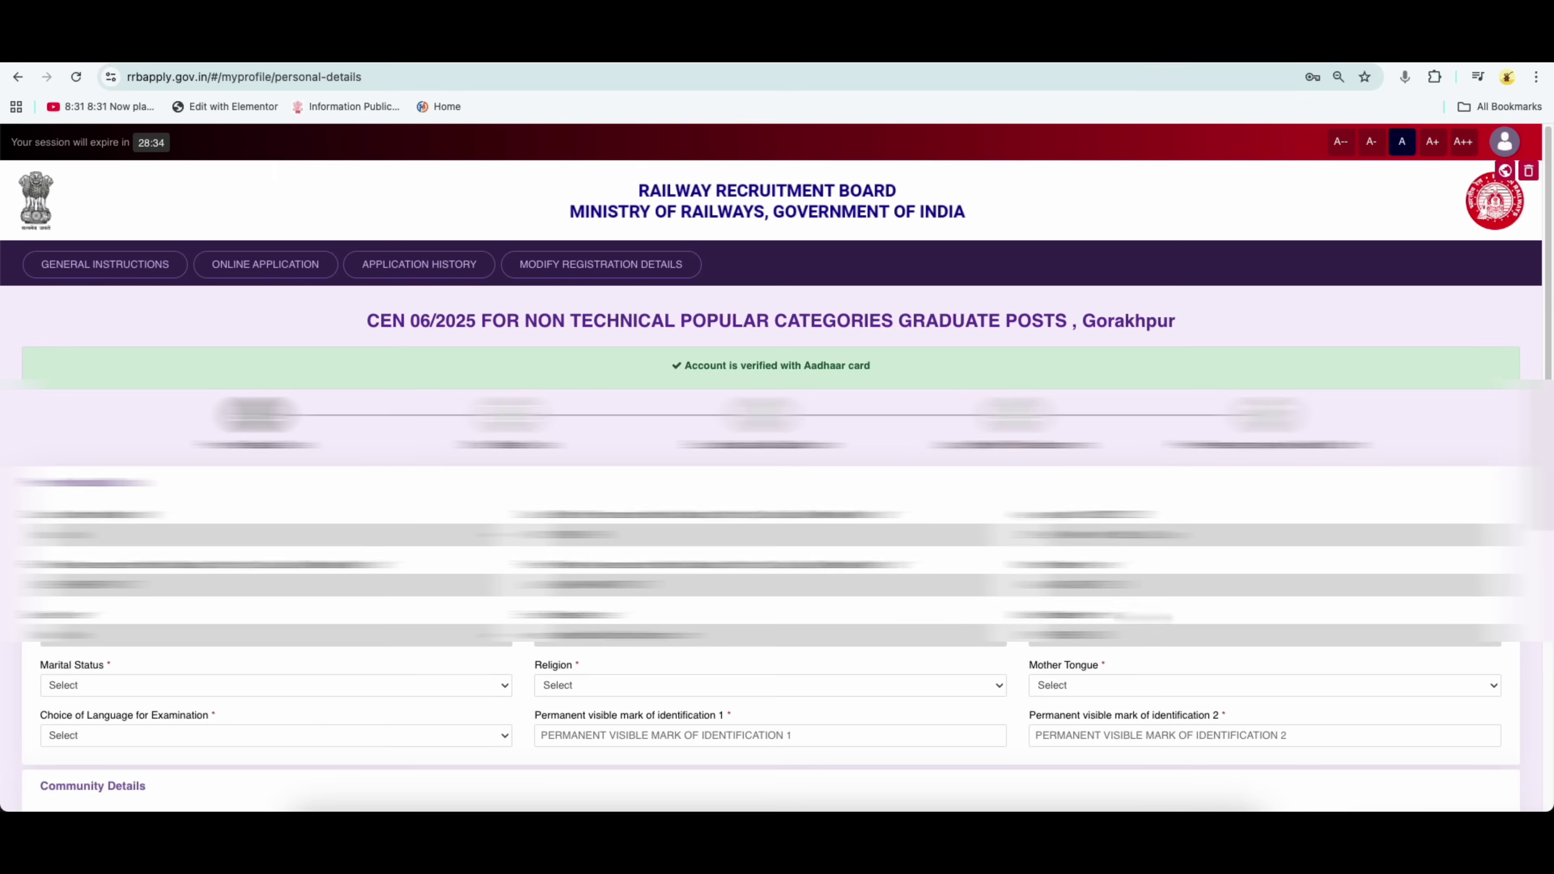
# Set the marital status to Unmarried and the religion to Hindu in the personal details
pyautogui.click(101, 685)
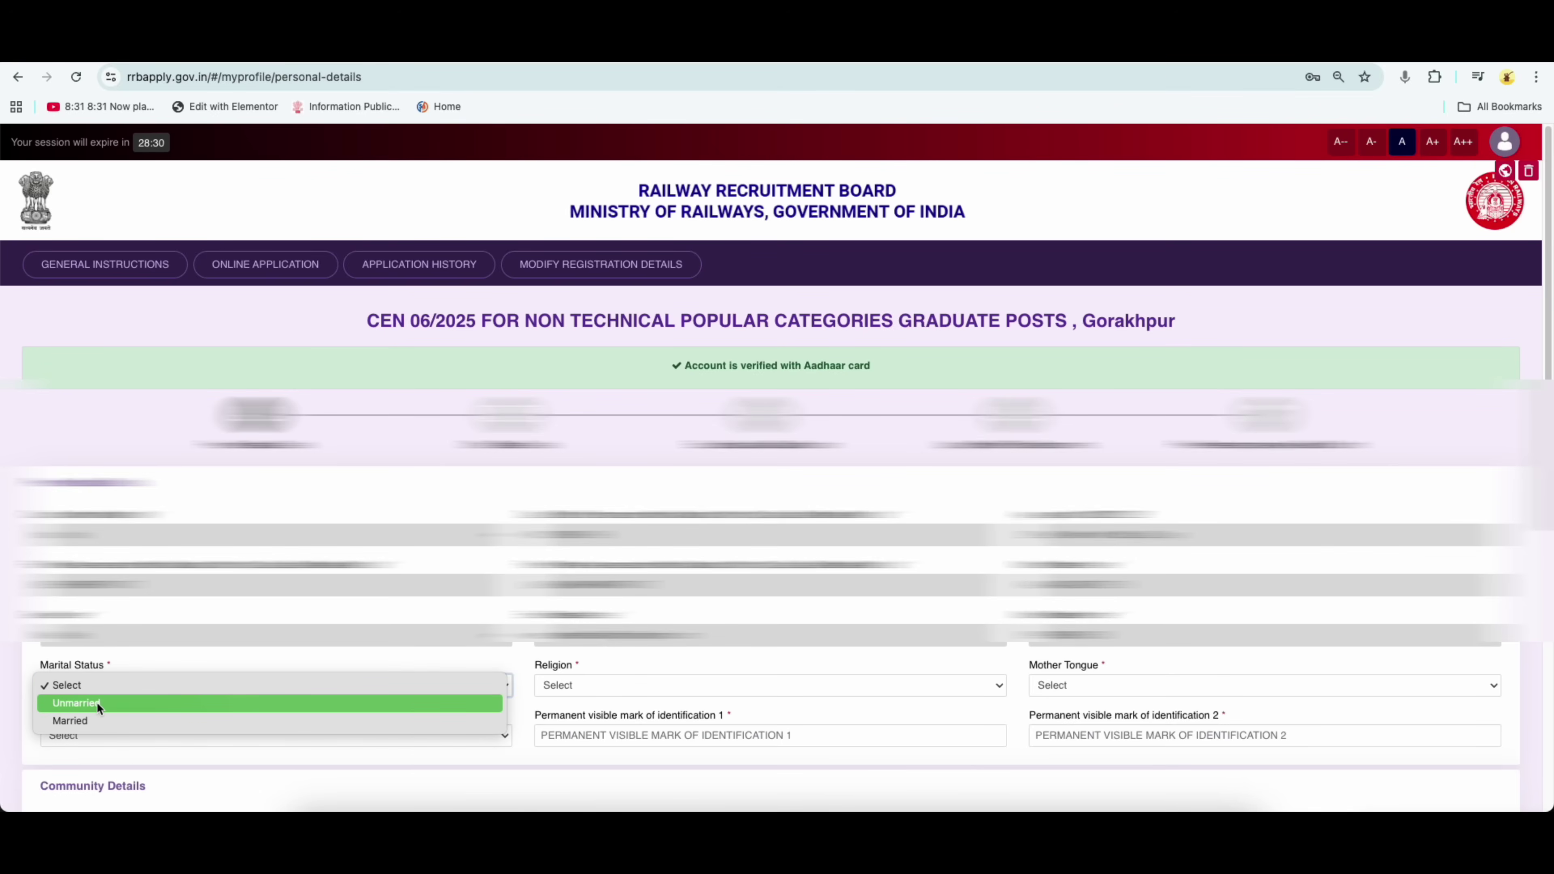
pyautogui.click(96, 703)
pyautogui.click(572, 685)
pyautogui.click(566, 702)
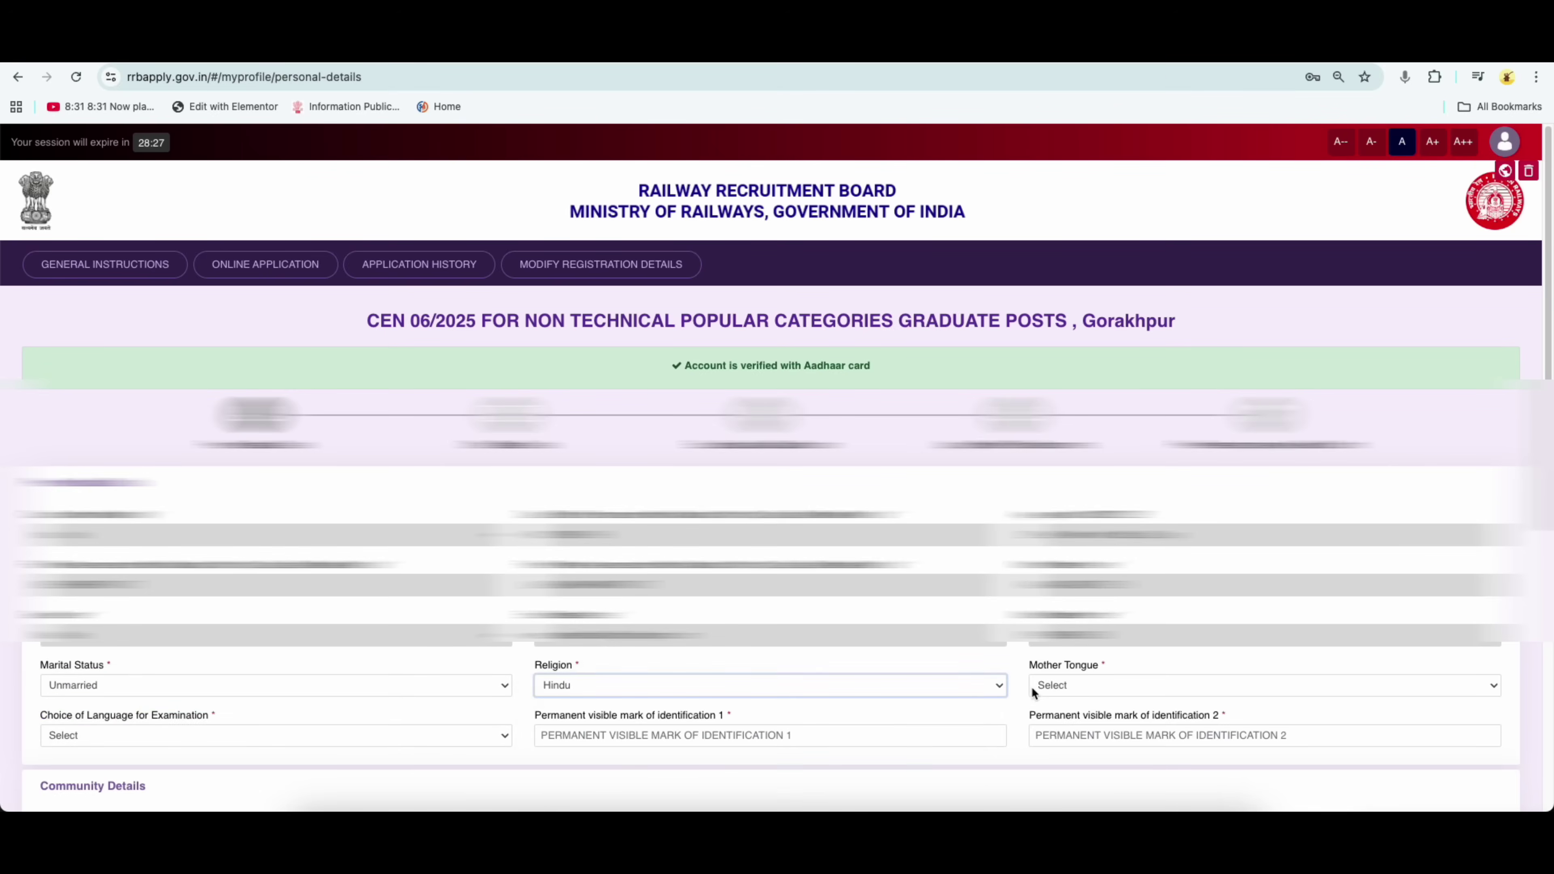
# Choose Hindi as both the mother tongue and the language for the examination
pyautogui.click(1053, 685)
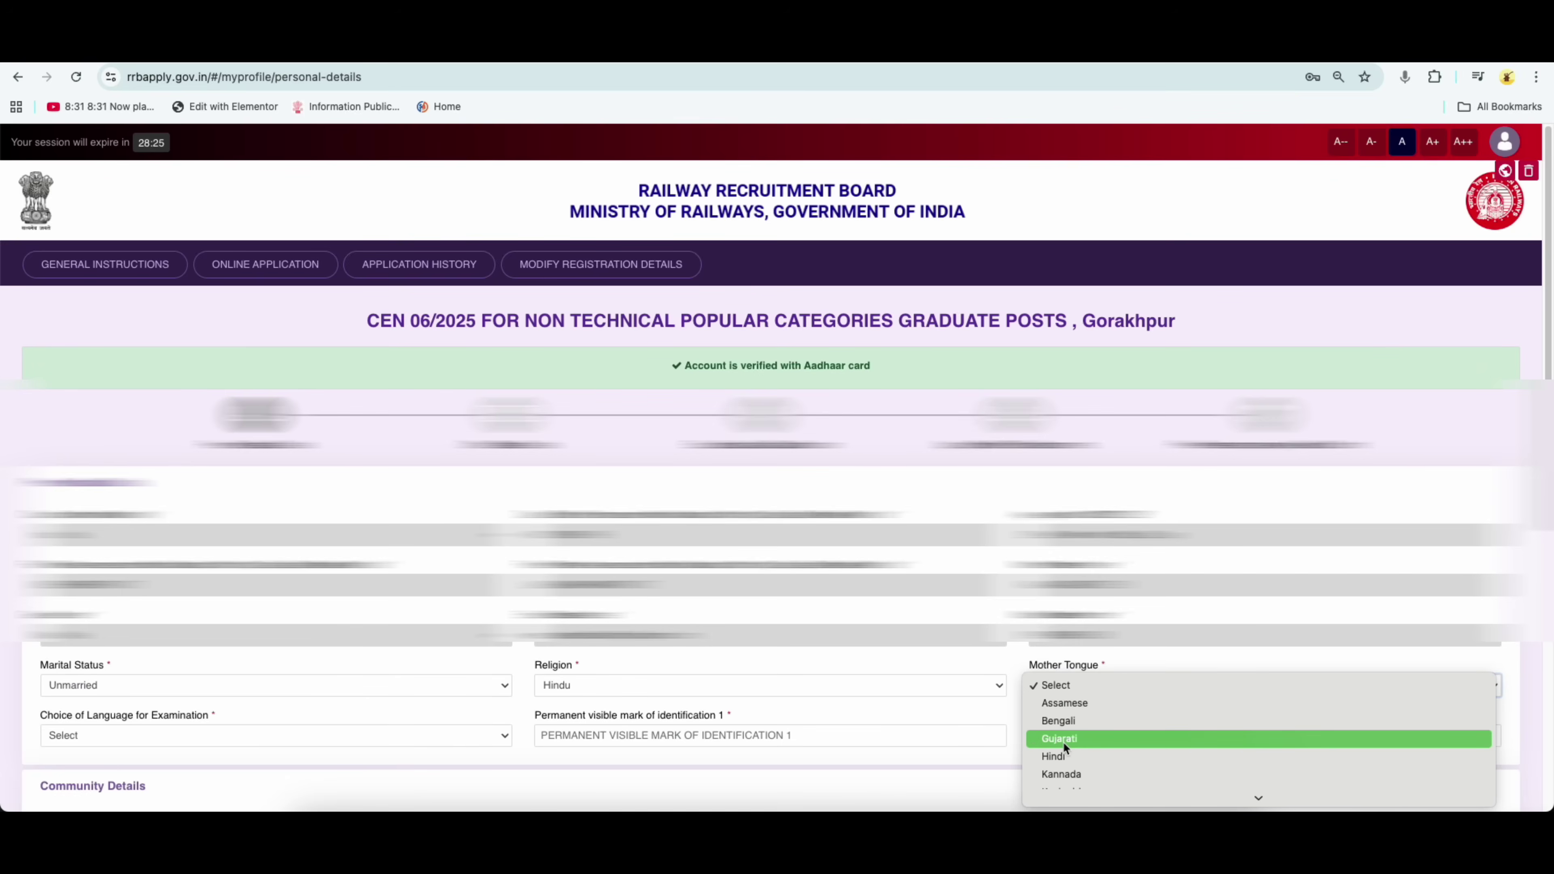
pyautogui.click(1057, 757)
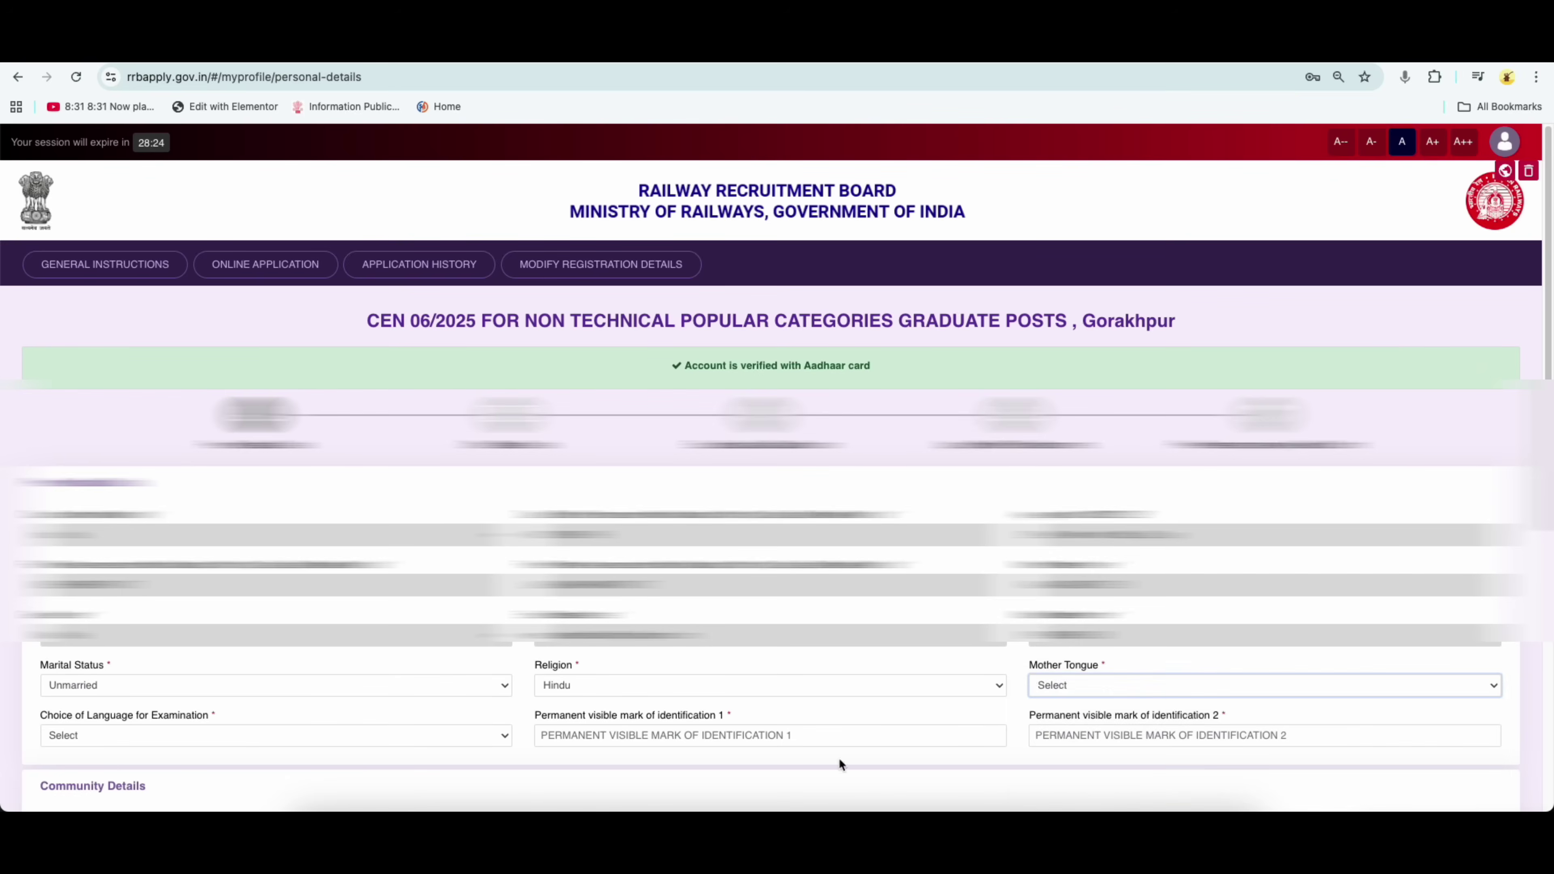
pyautogui.click(173, 734)
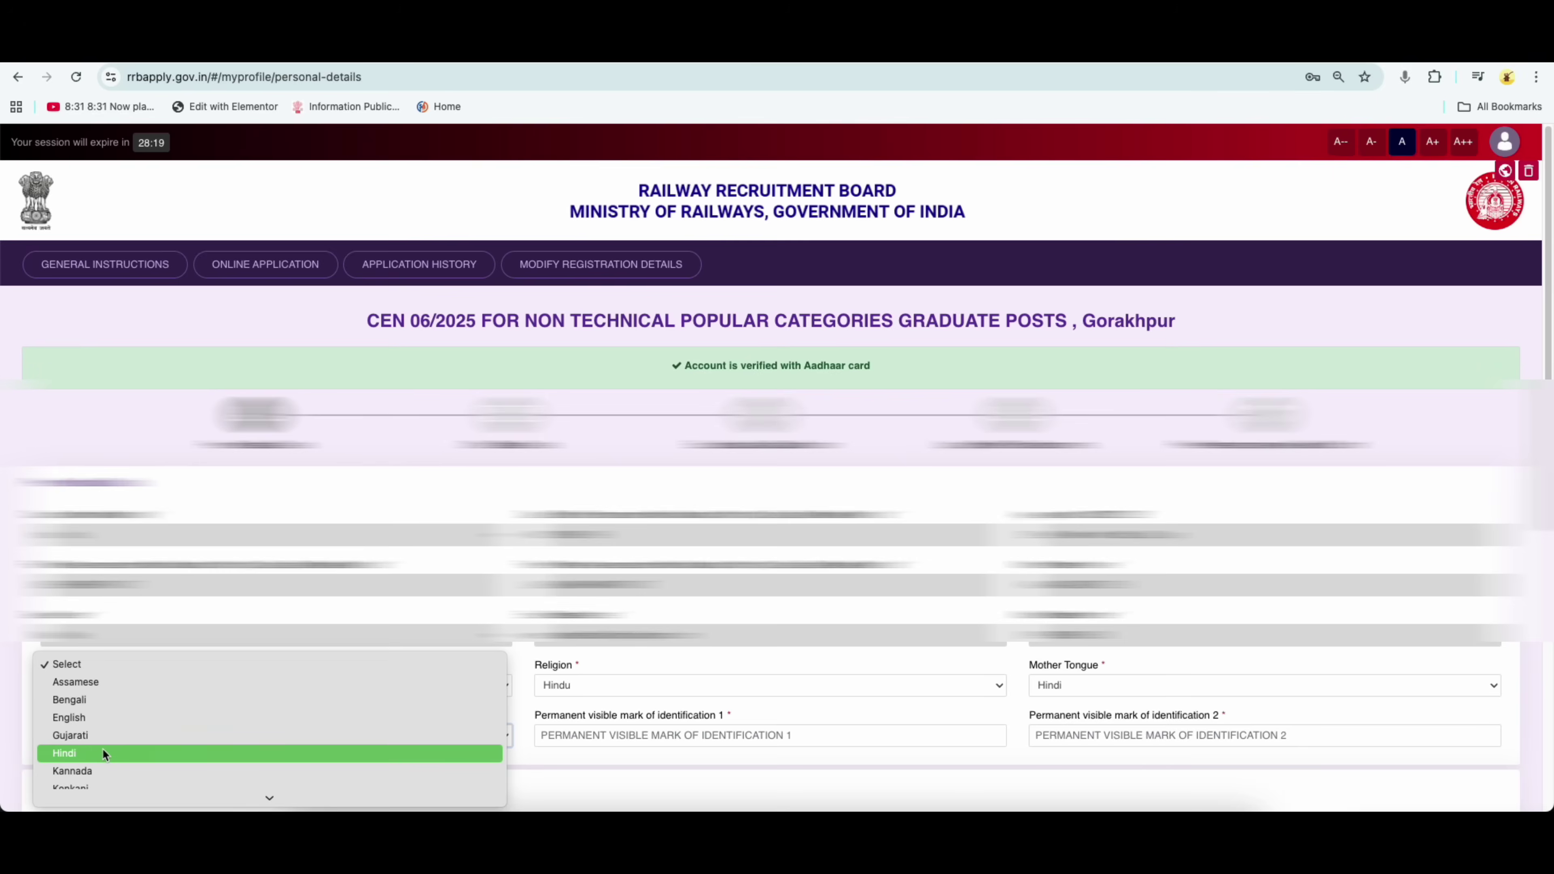
pyautogui.click(102, 749)
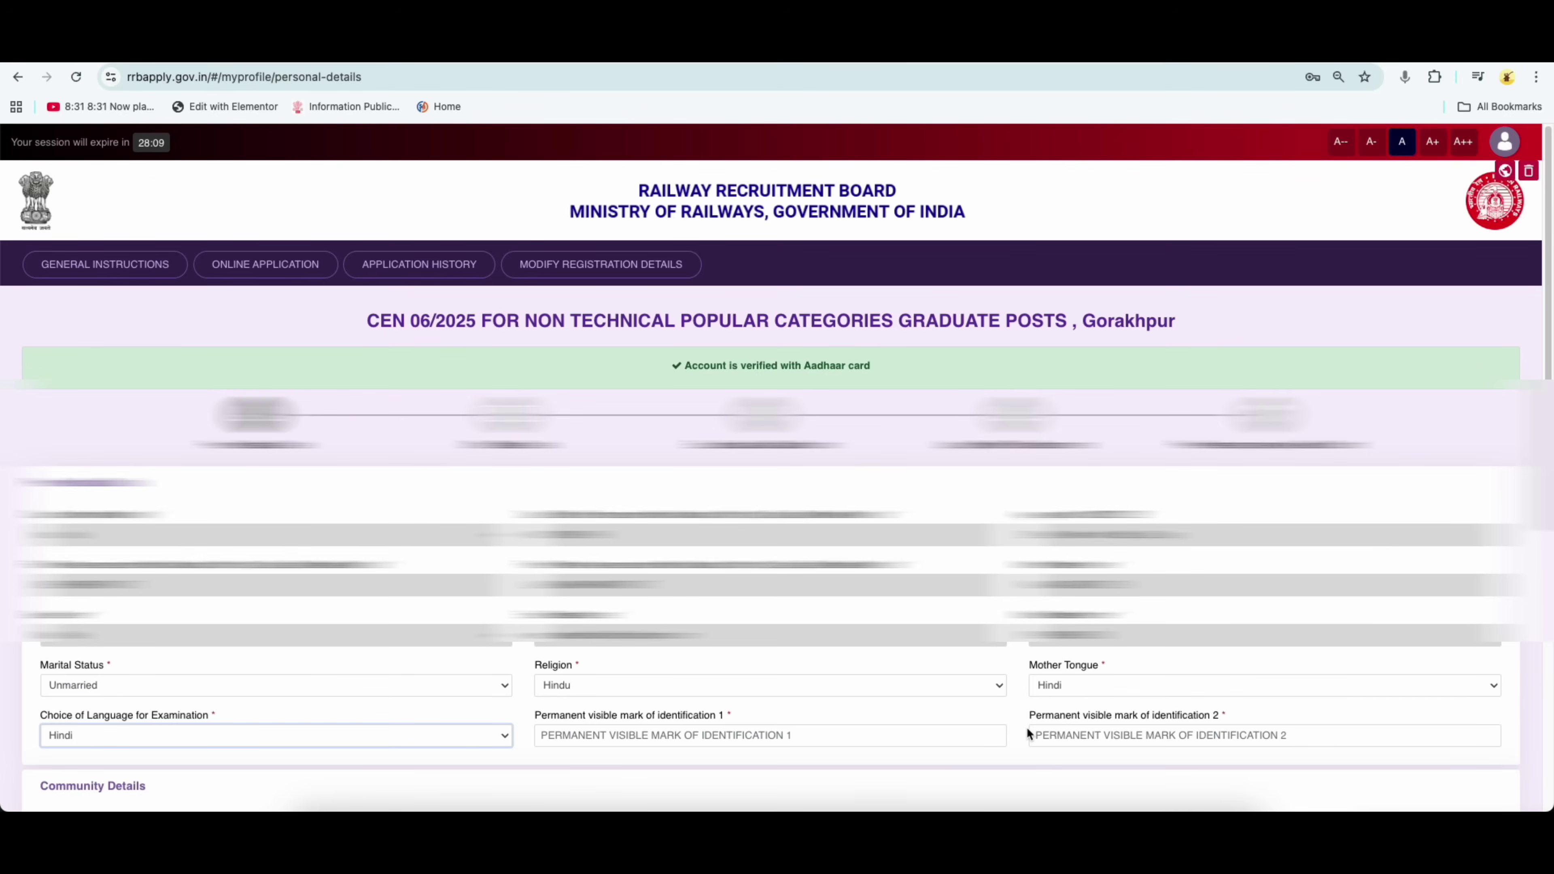
# Set the community to OBC (Other Backward Classes) with OBC (Non Creamy layer) status, agreeing to both information notices
pyautogui.scroll(-5, 88, 359)
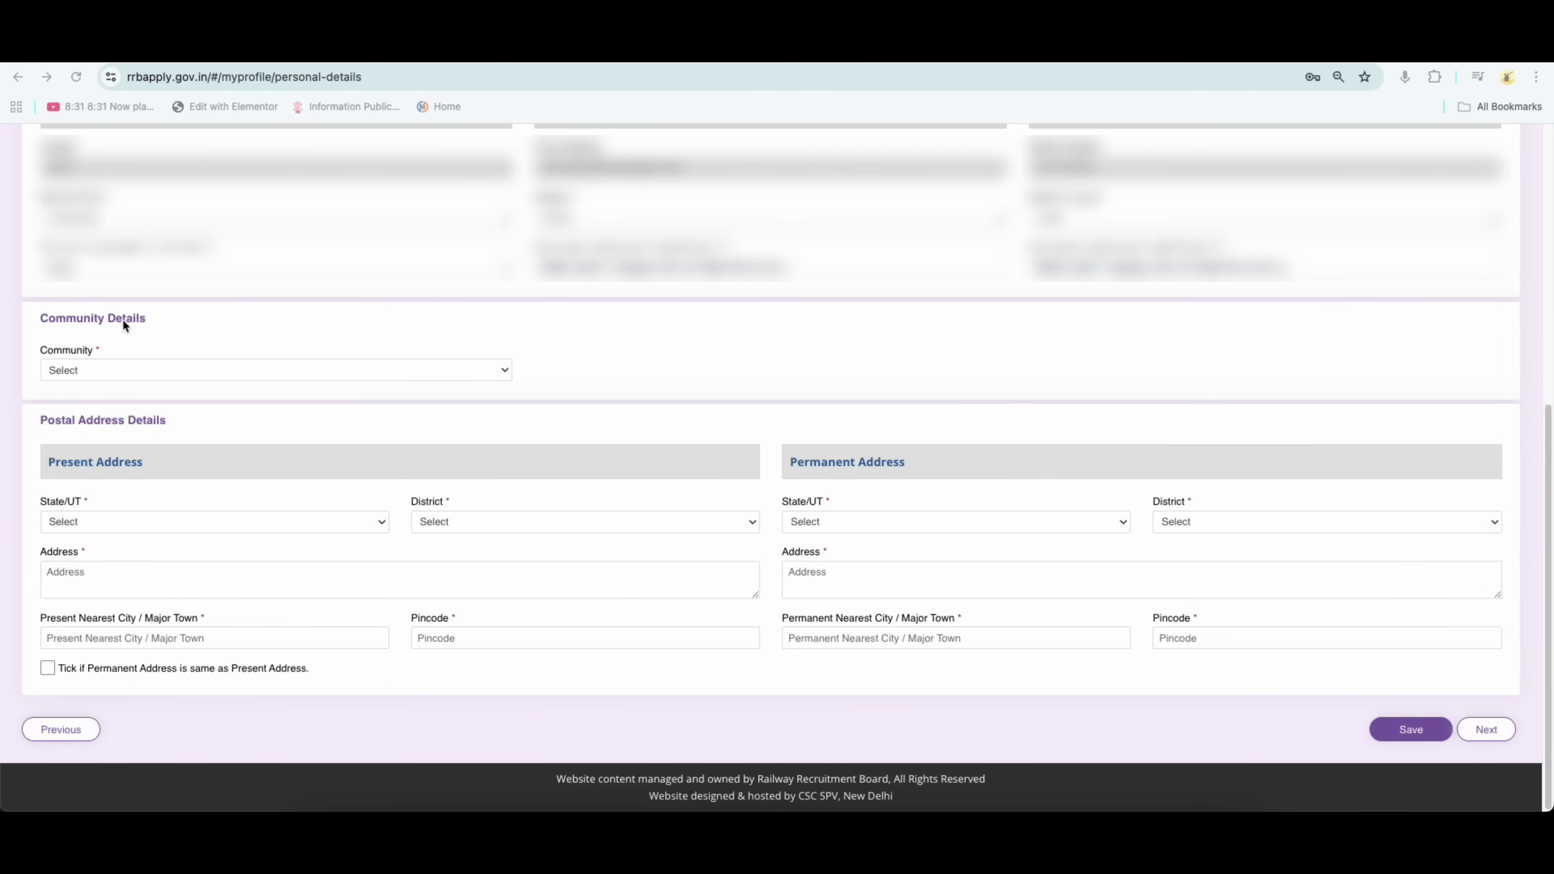
pyautogui.click(130, 368)
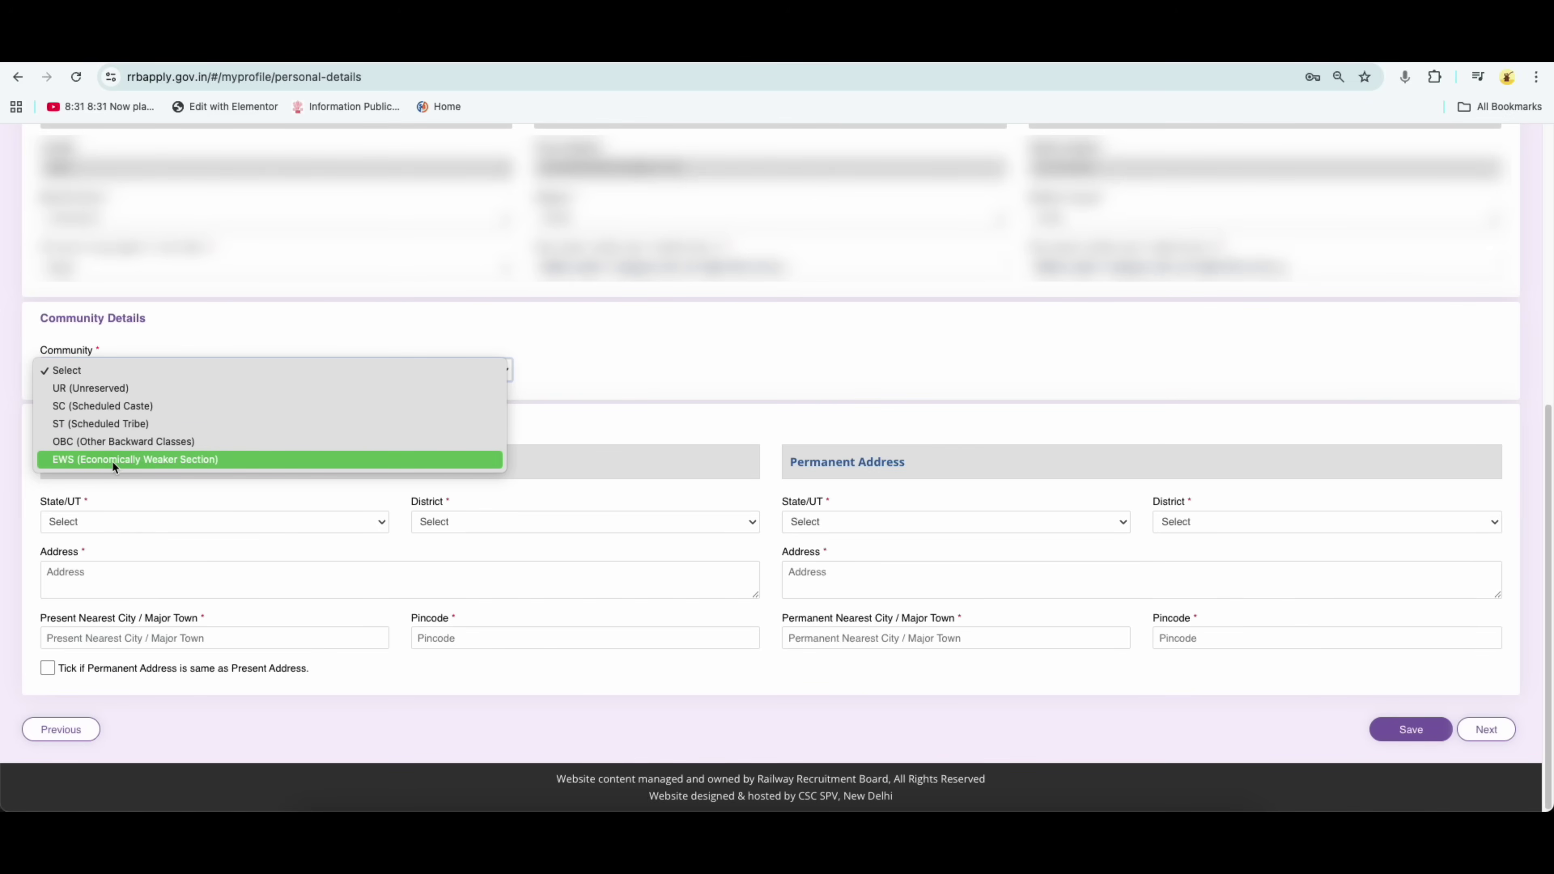
pyautogui.click(123, 441)
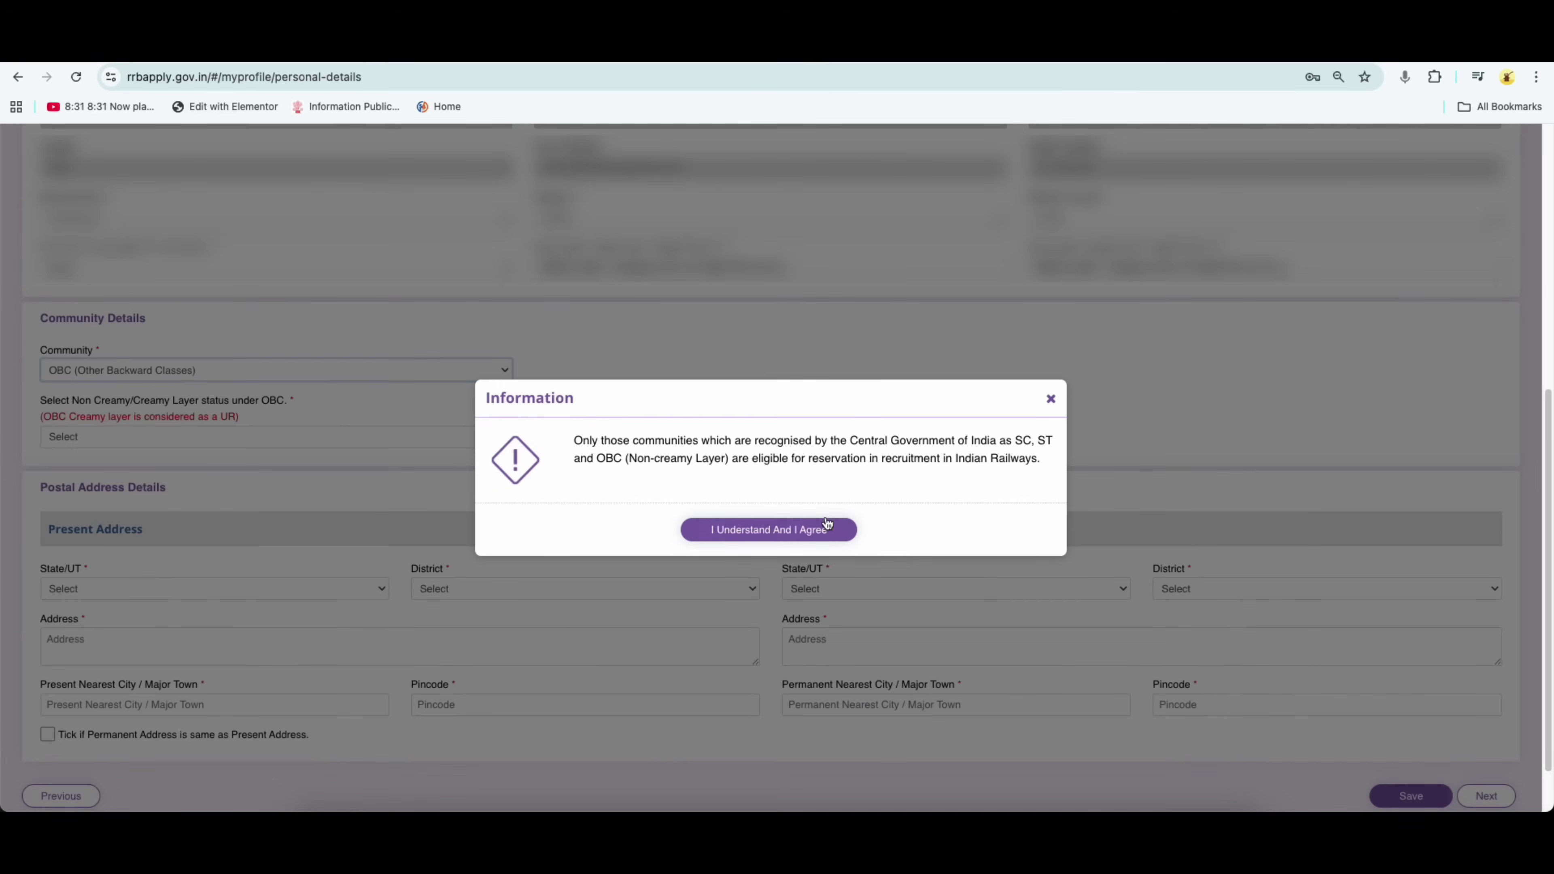
pyautogui.click(794, 530)
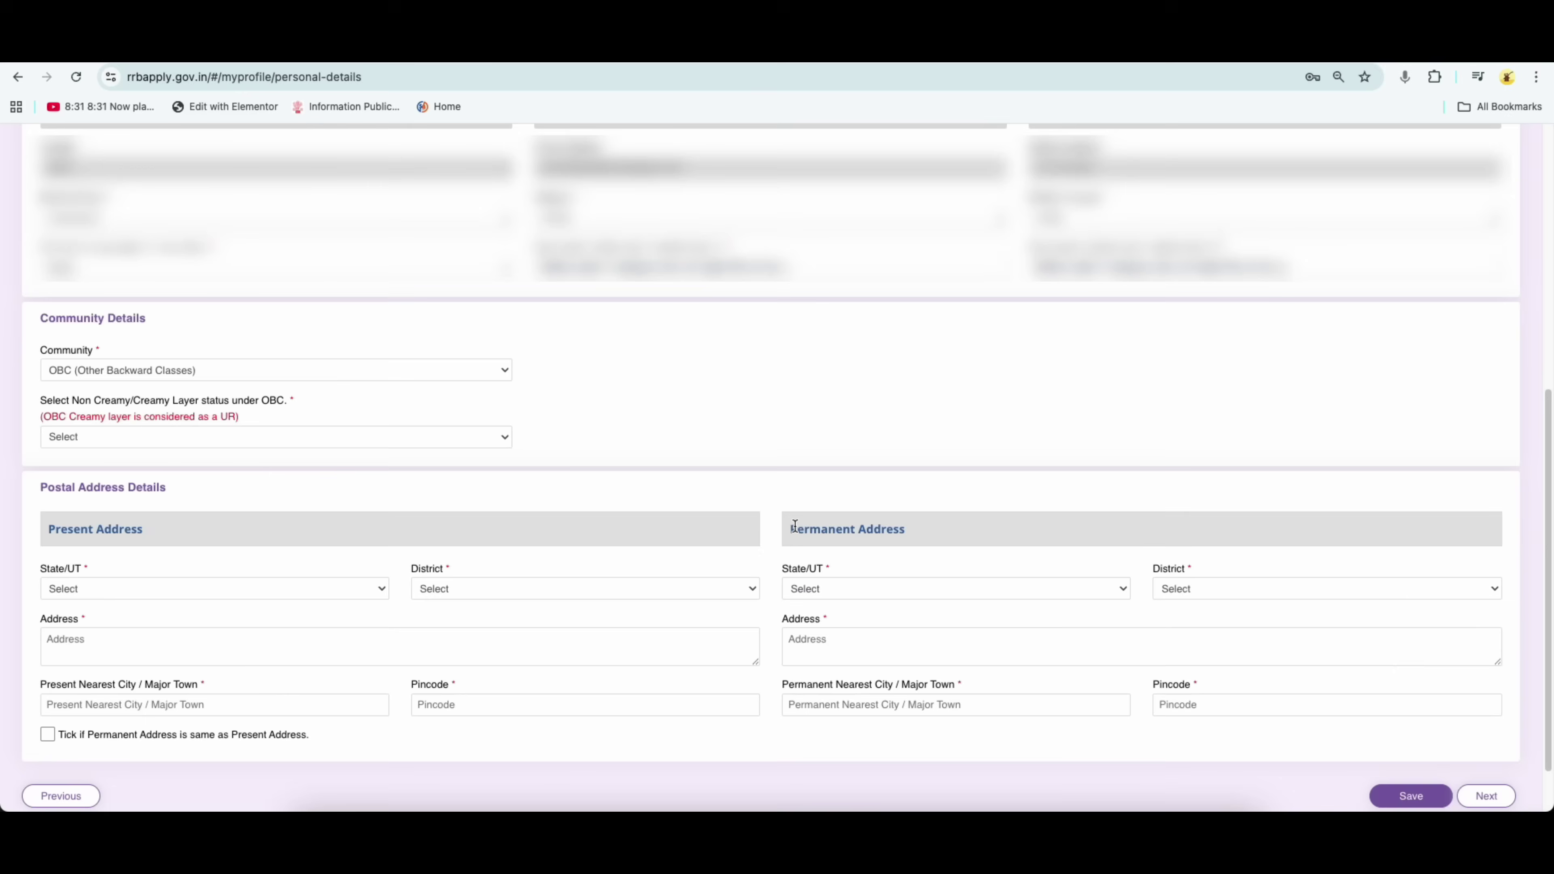
pyautogui.click(84, 436)
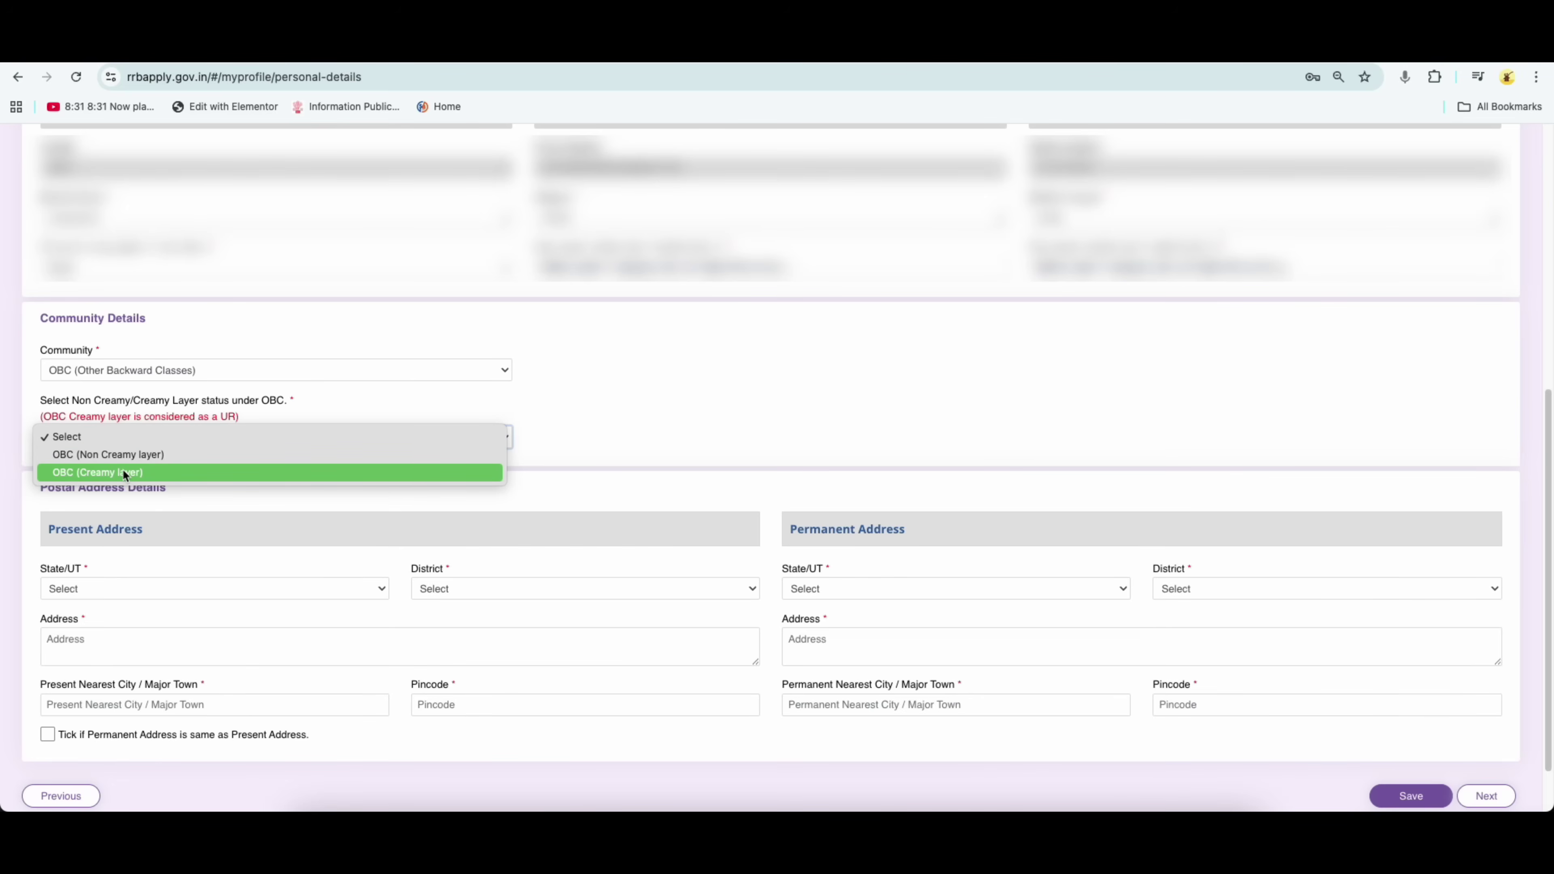
pyautogui.click(122, 458)
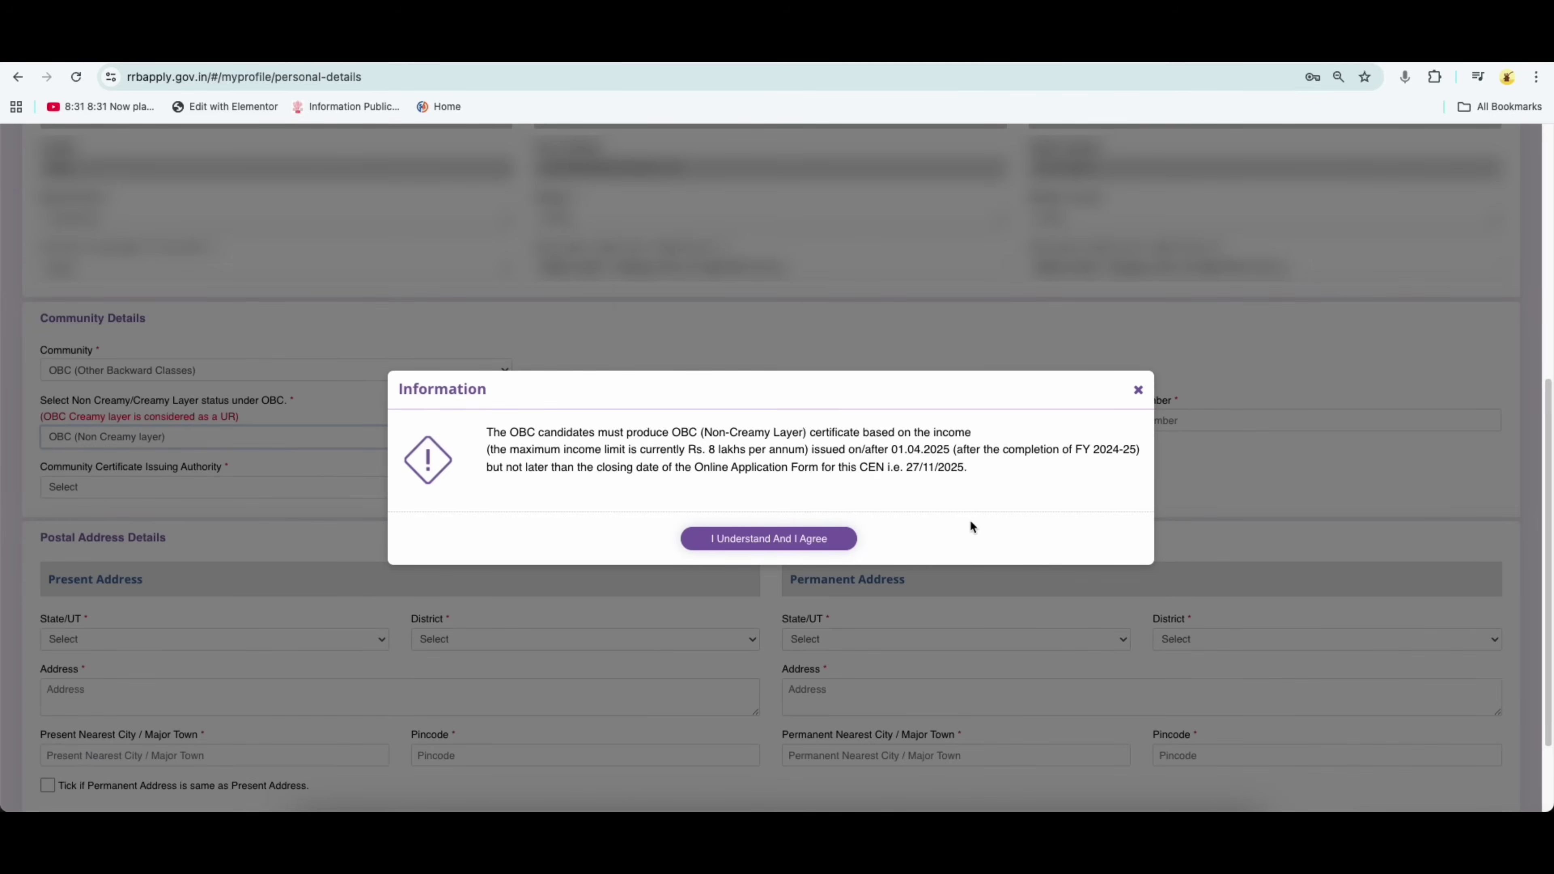
pyautogui.click(770, 539)
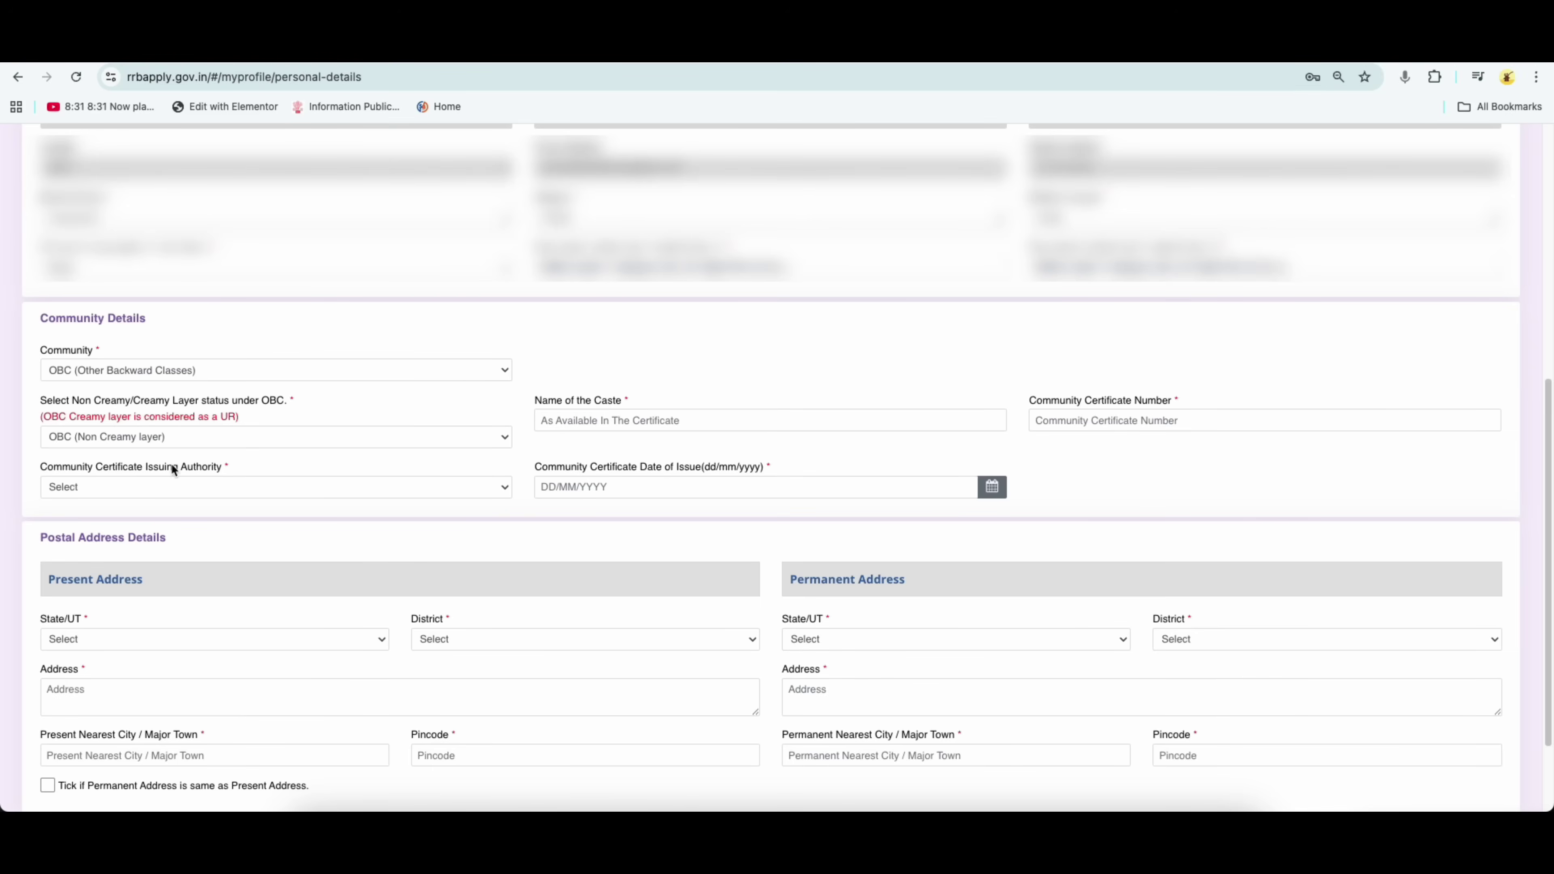
# Set the community certificate's issuing authority to Revenue Officers not below the rank of Tehsildar, issuing state BIHAR and issue date 10/11/2025
pyautogui.click(154, 493)
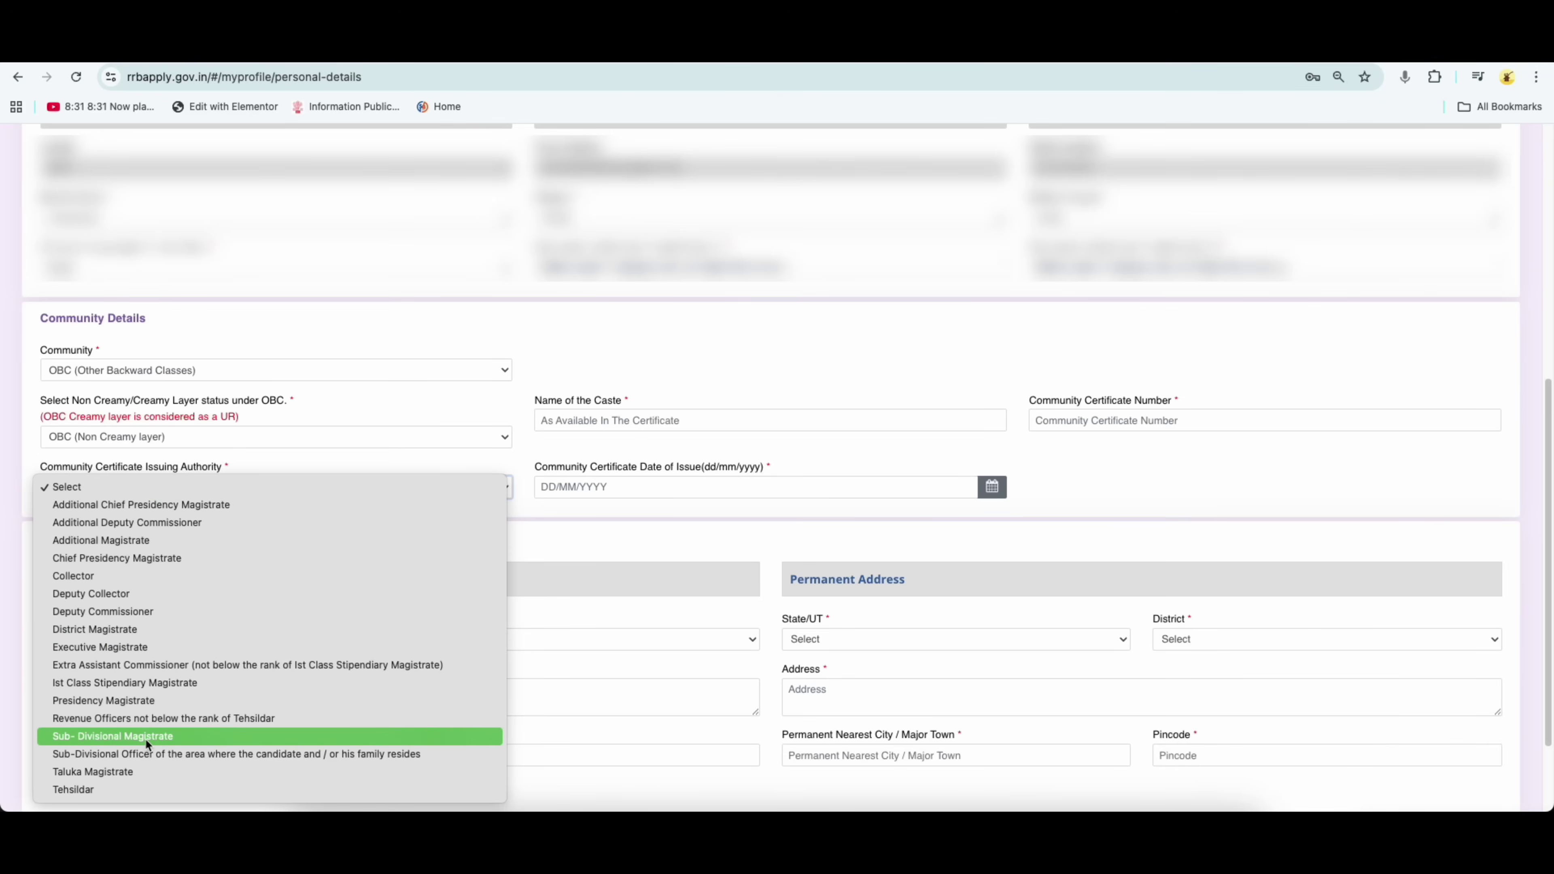
pyautogui.click(139, 718)
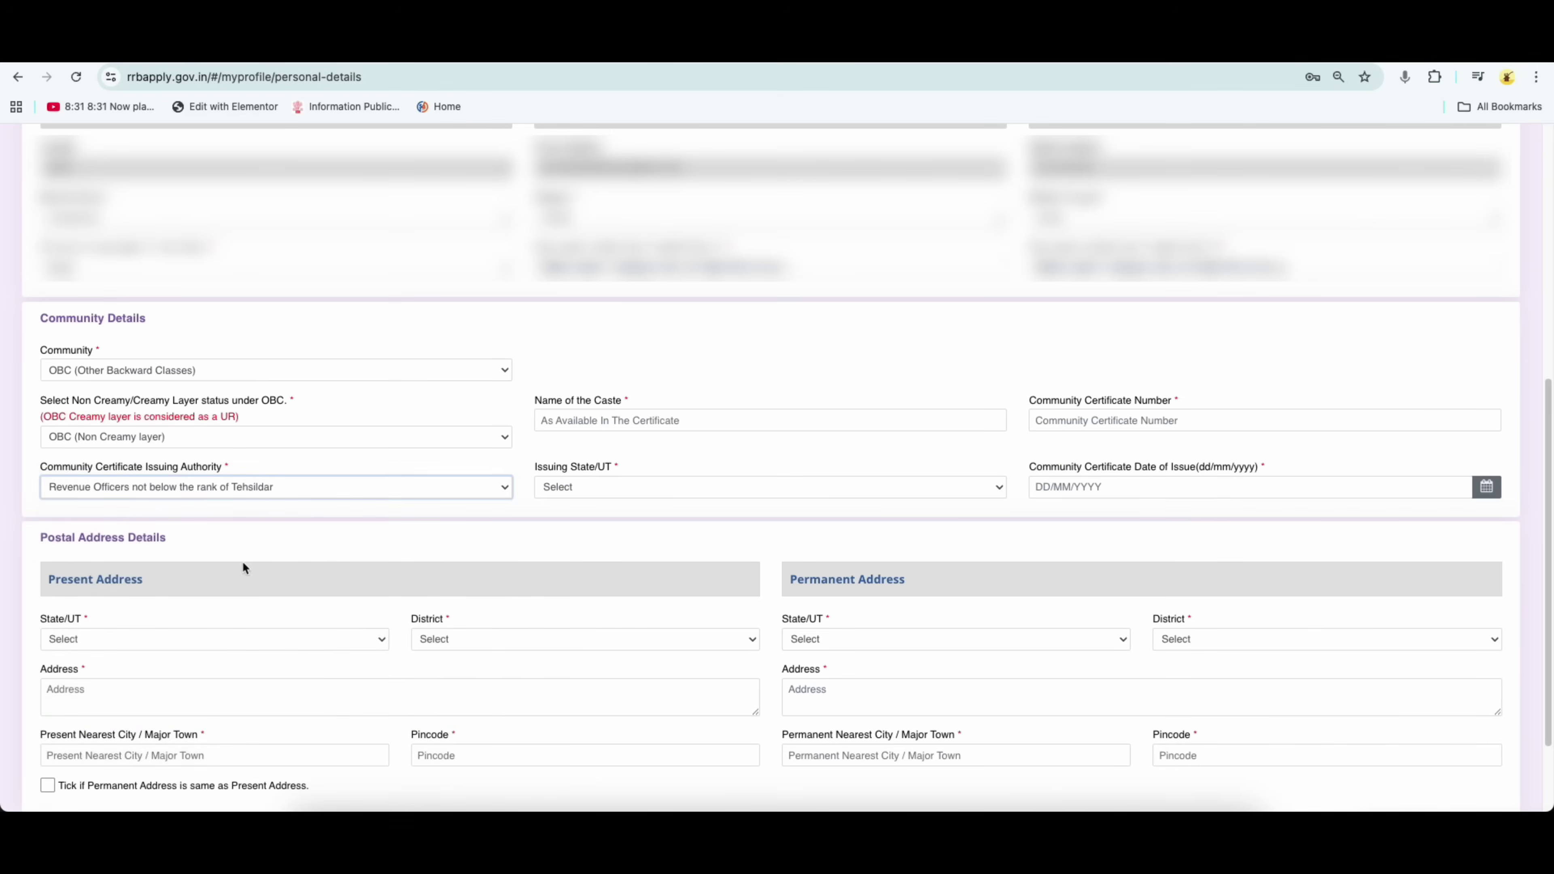
pyautogui.click(555, 489)
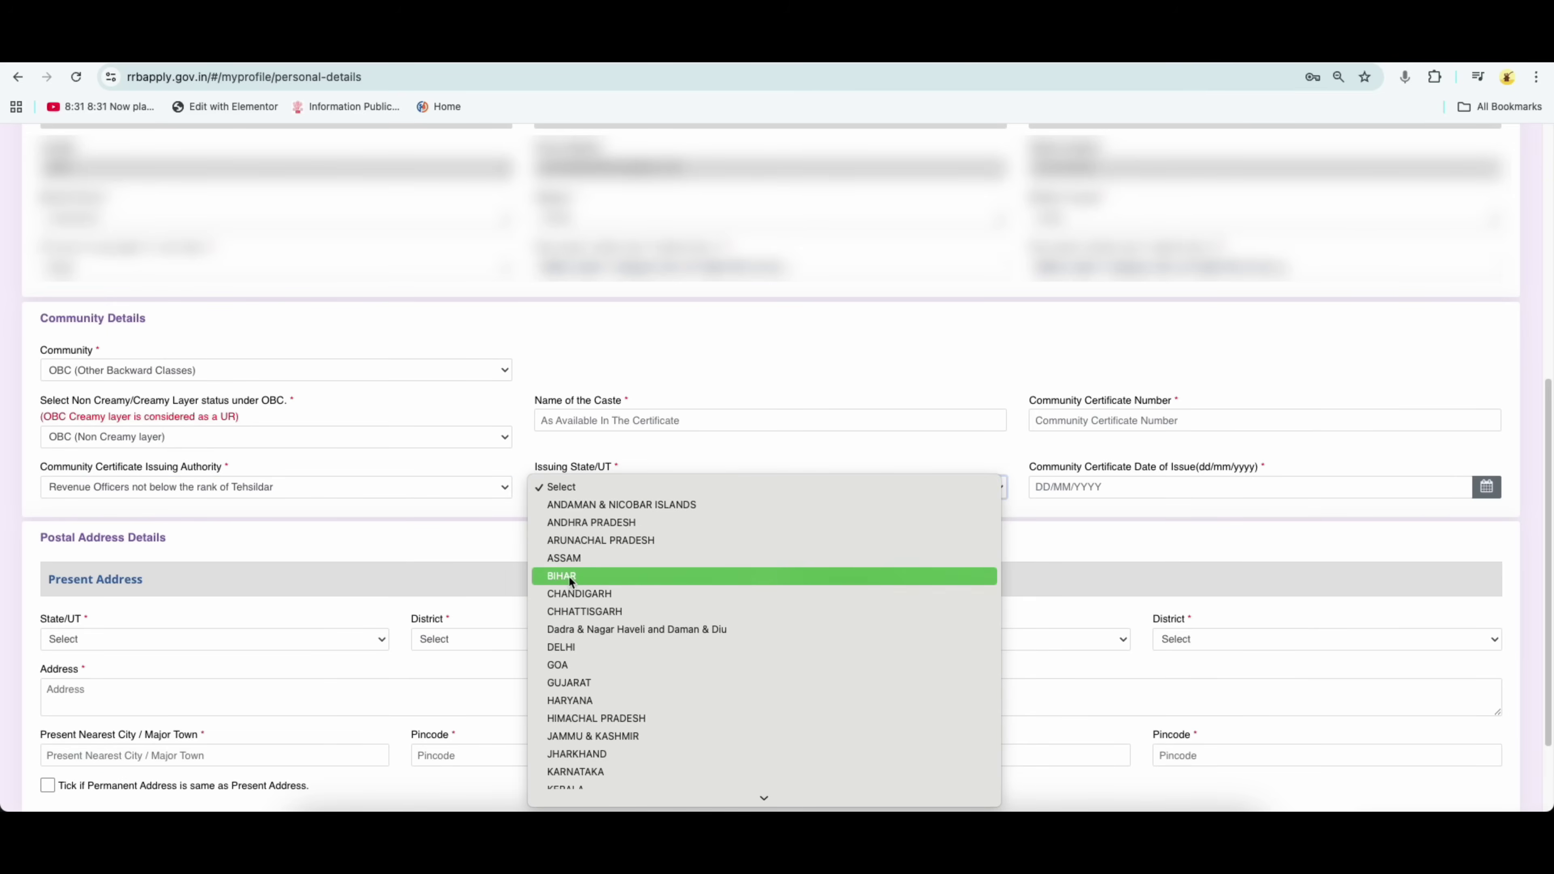
pyautogui.click(570, 580)
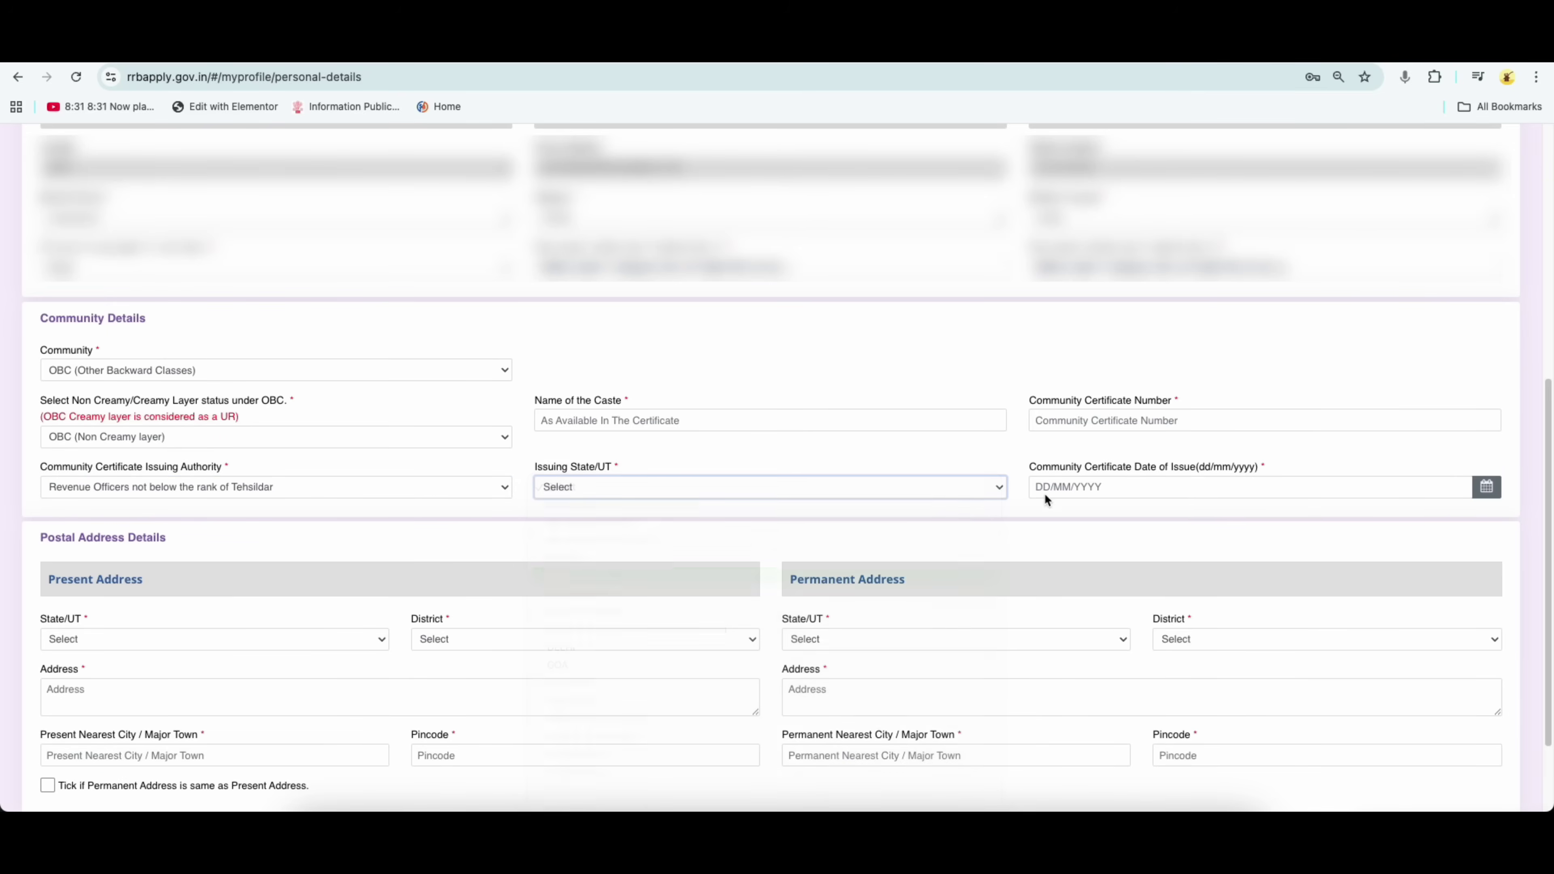
pyautogui.click(1162, 493)
pyautogui.click(1047, 378)
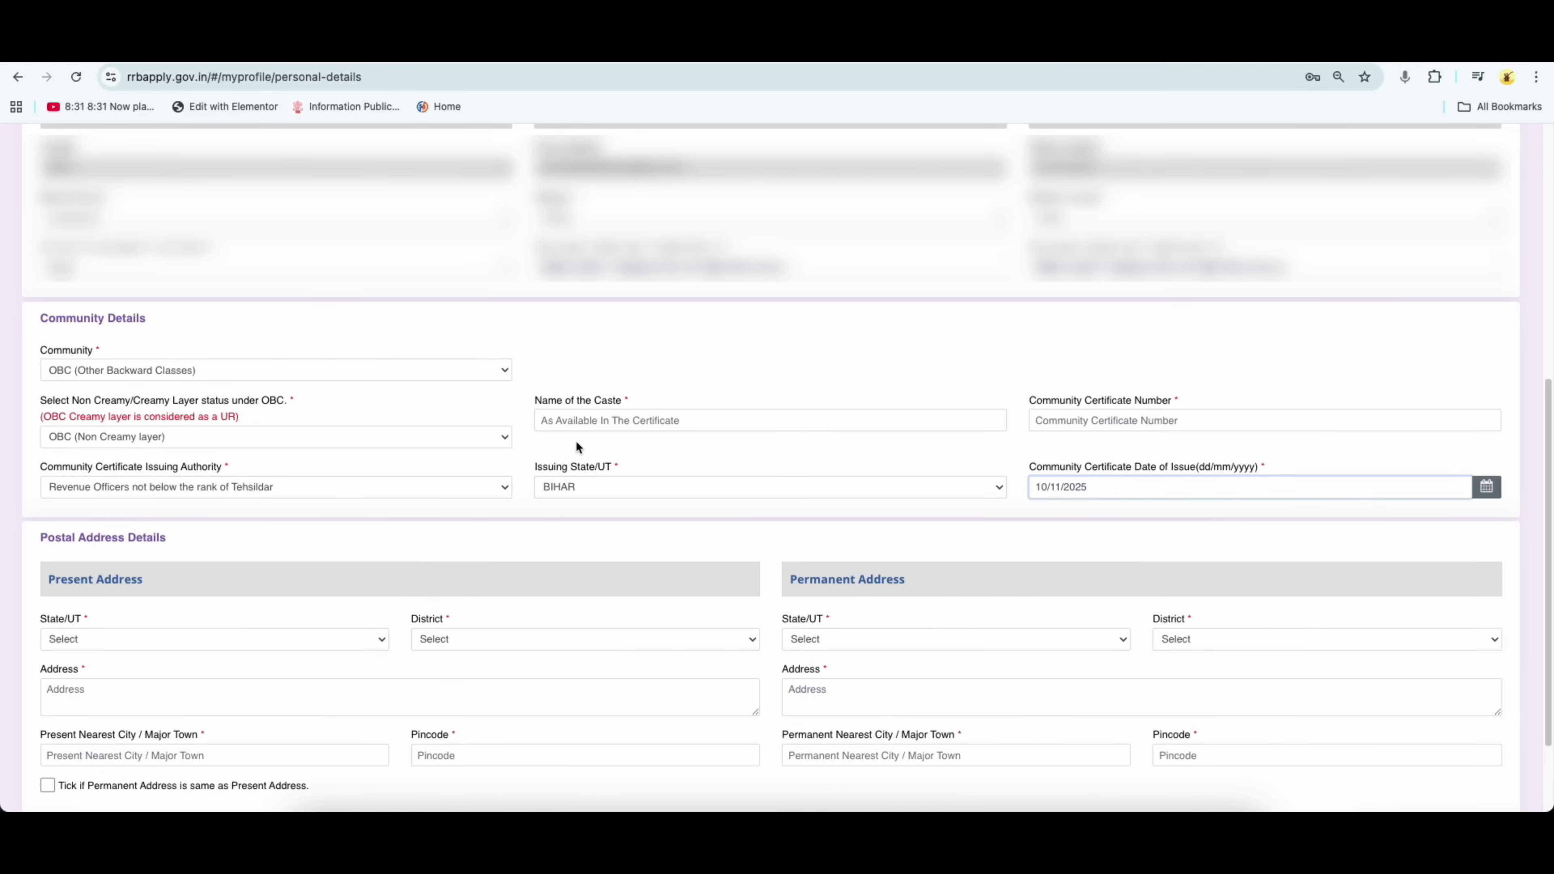
# Look over the community options and postal address fields, and proceed to the Other Details section of the application
pyautogui.click(188, 372)
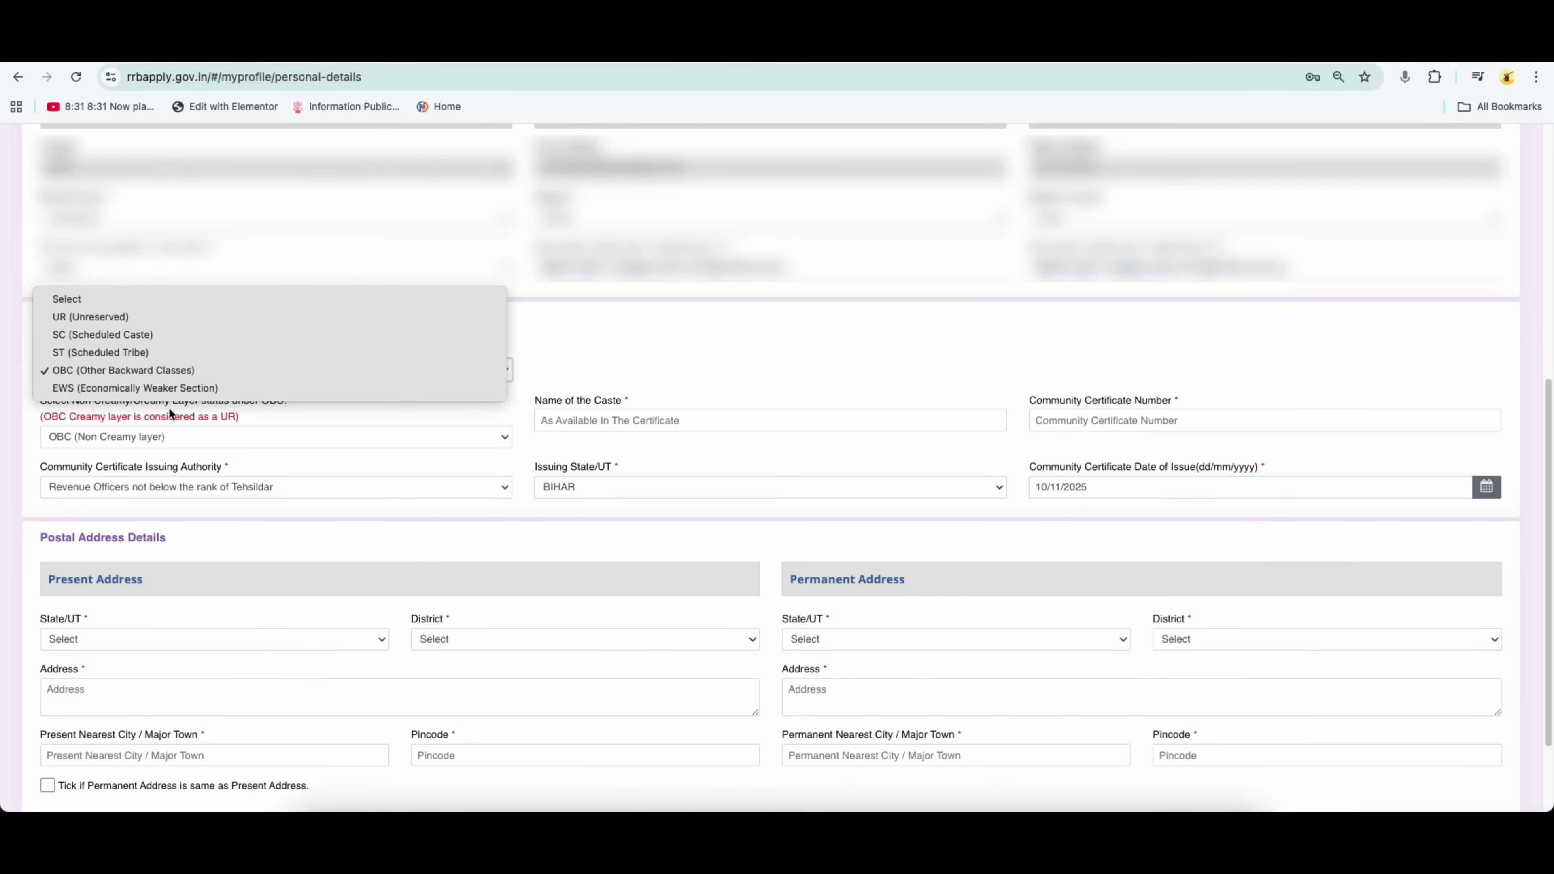
pyautogui.click(620, 352)
pyautogui.scroll(-2, 809, 556)
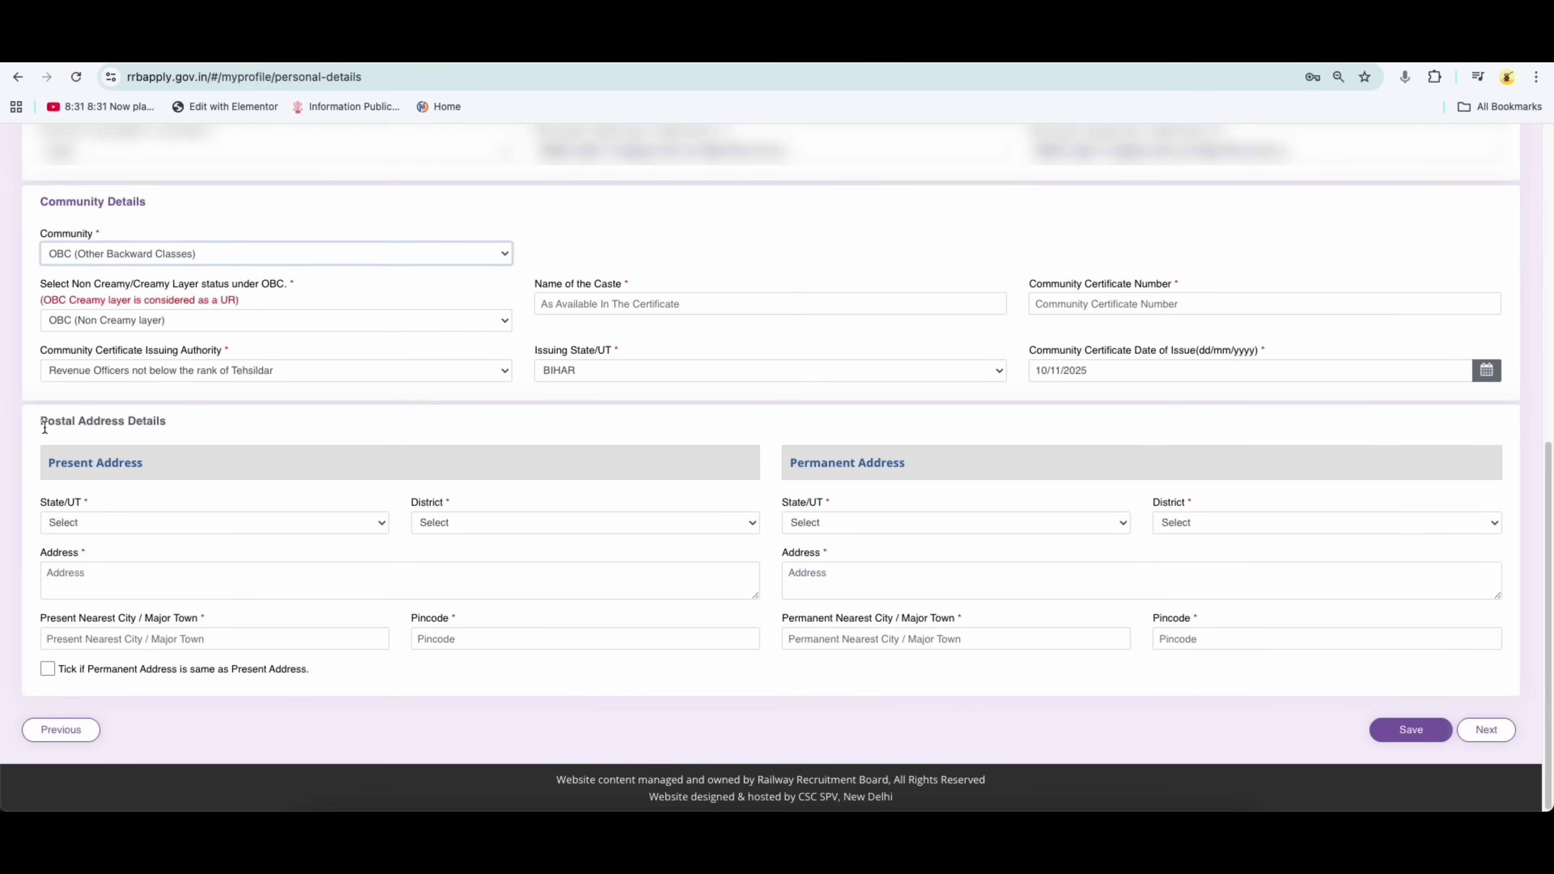
pyautogui.moveTo(40, 421); pyautogui.dragTo(147, 423)
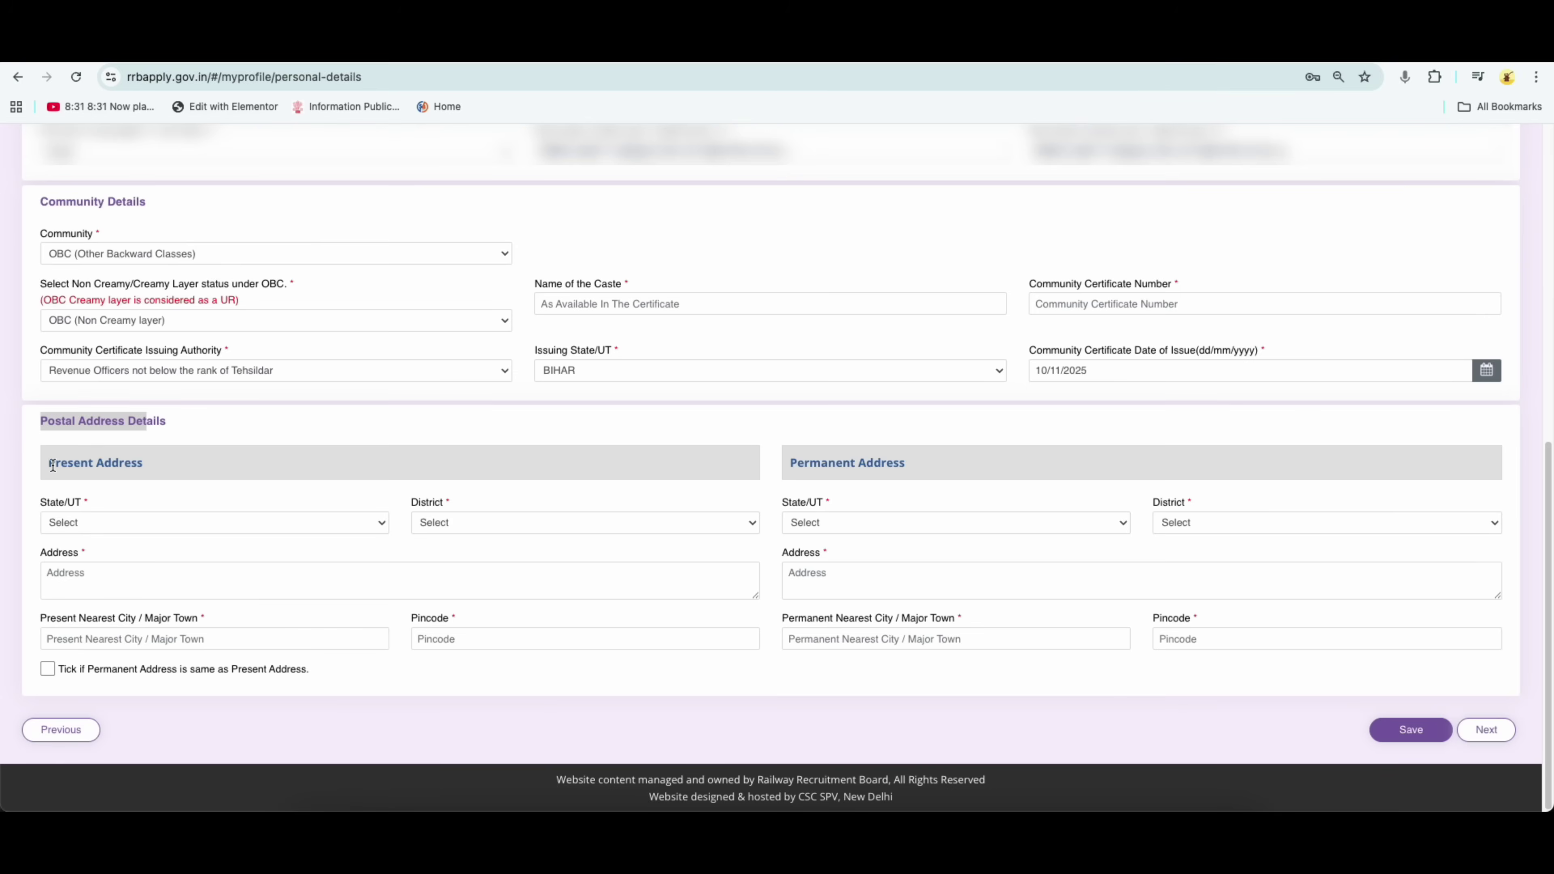
pyautogui.moveTo(50, 464); pyautogui.dragTo(131, 464)
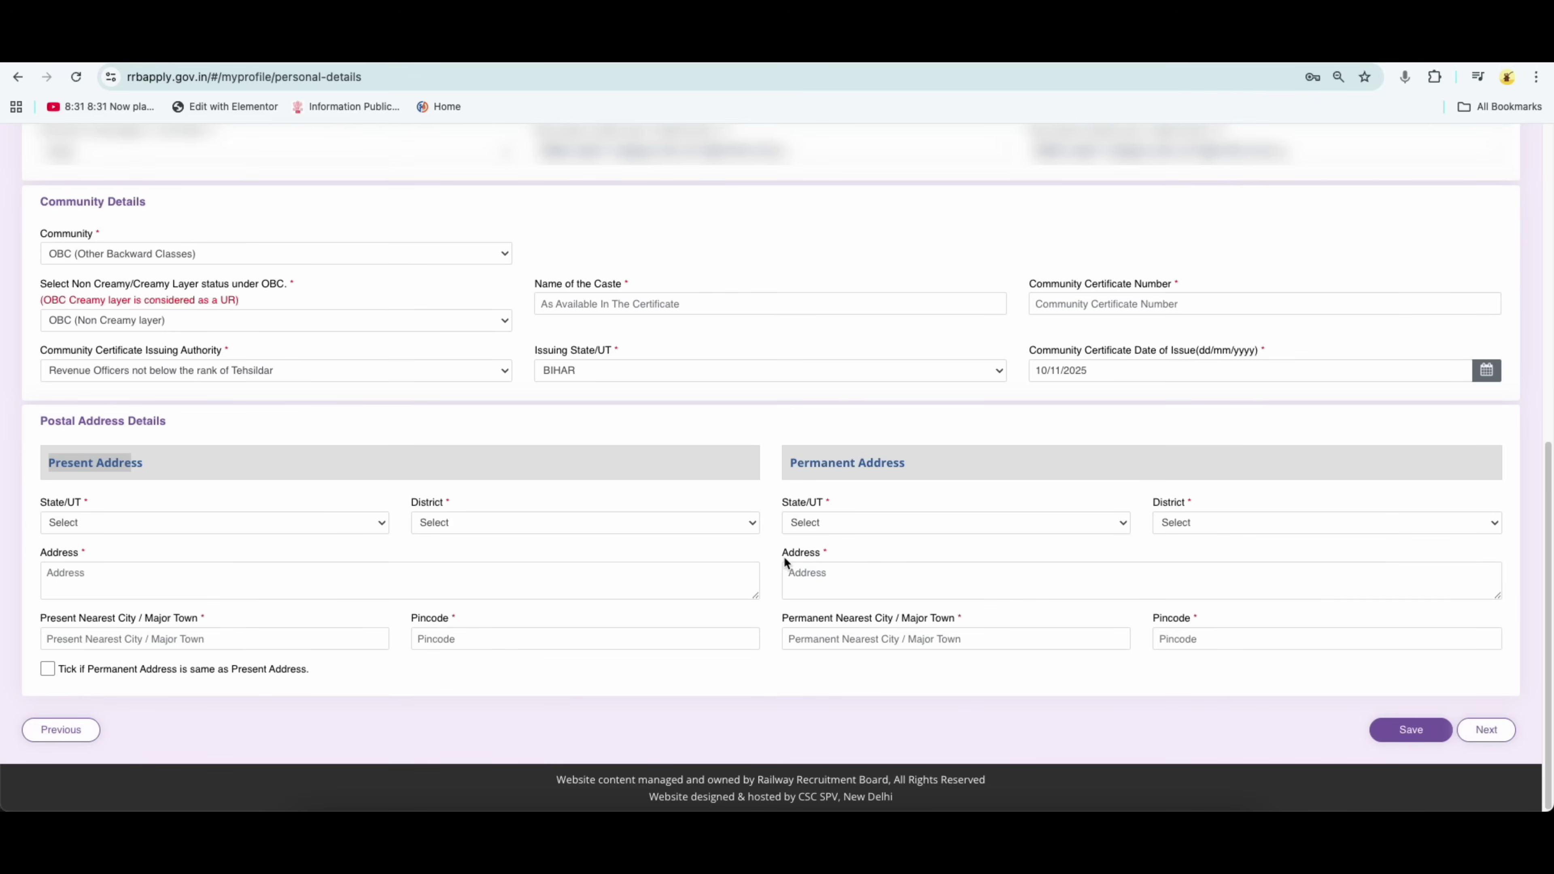
pyautogui.click(1487, 730)
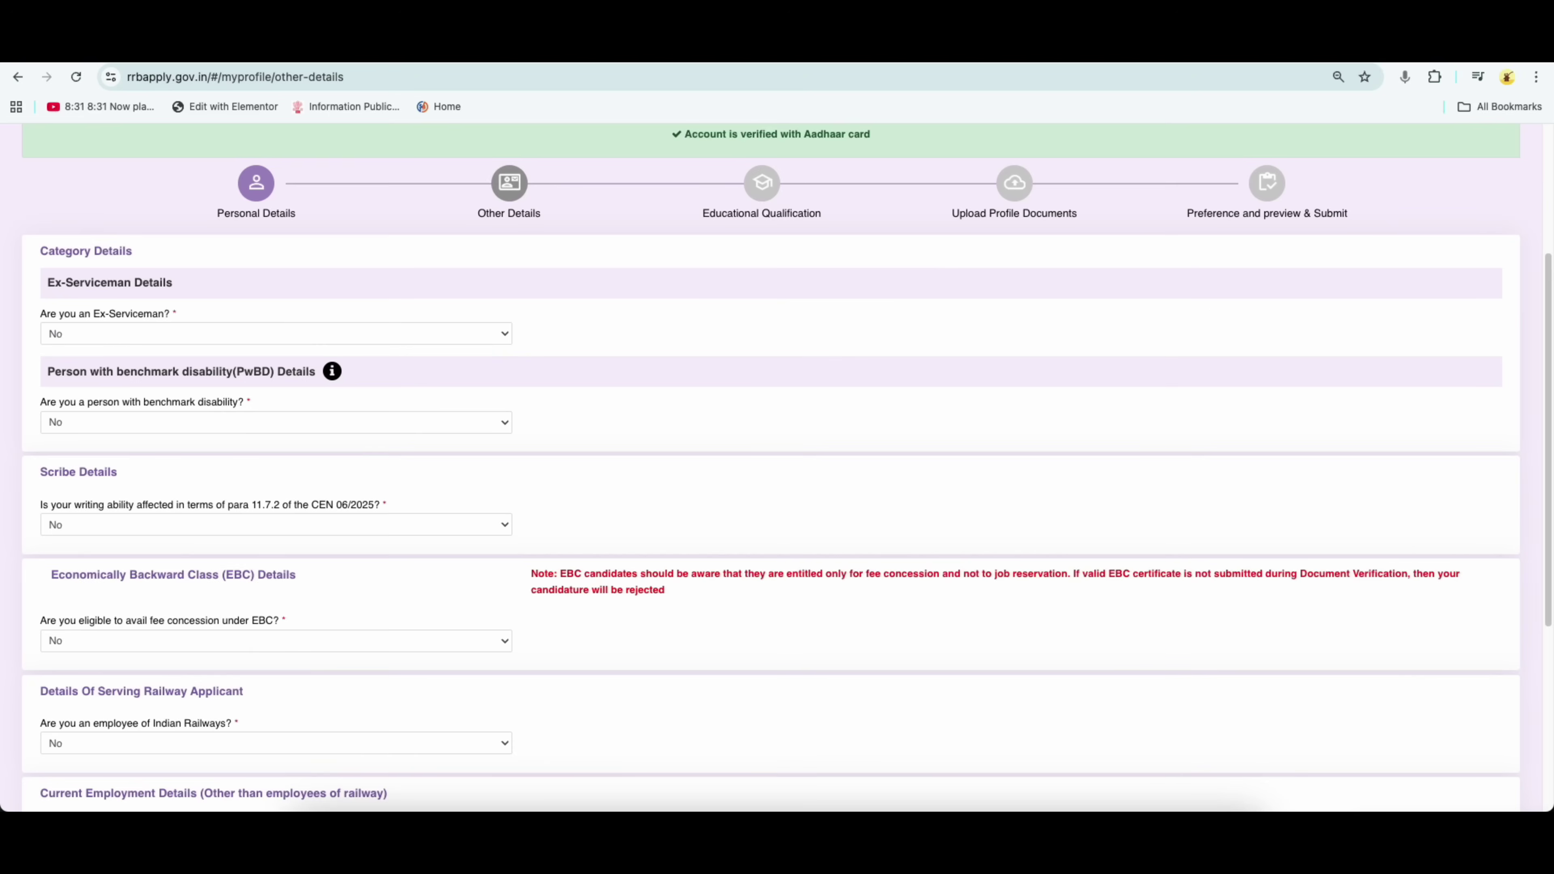
# Answer Yes to the ex-serviceman question to view its defence service options, and set the answer back to No
pyautogui.click(132, 331)
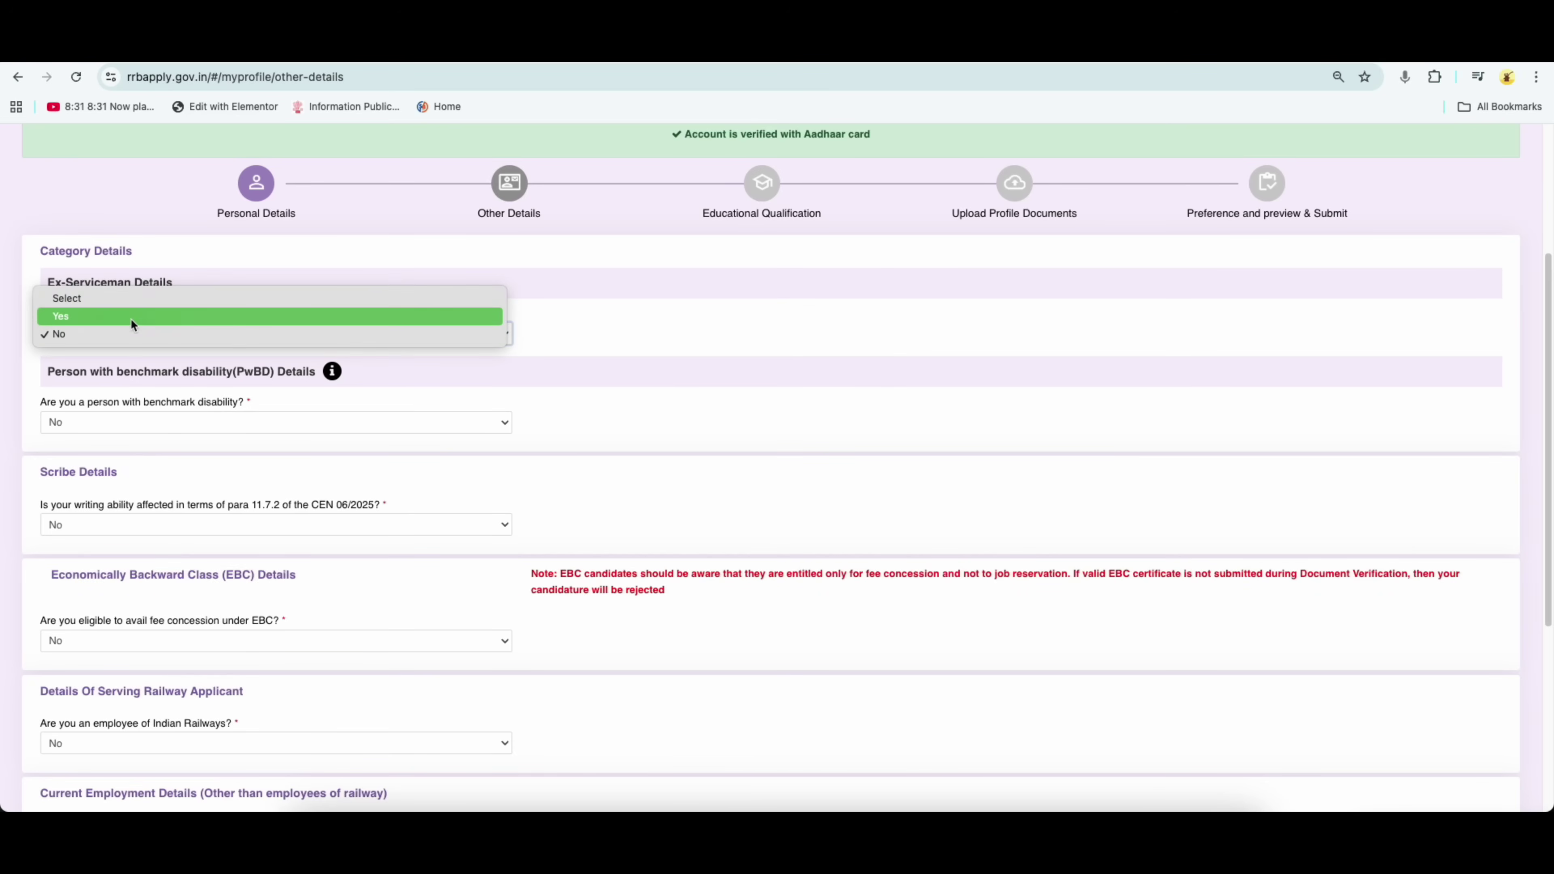
pyautogui.click(164, 346)
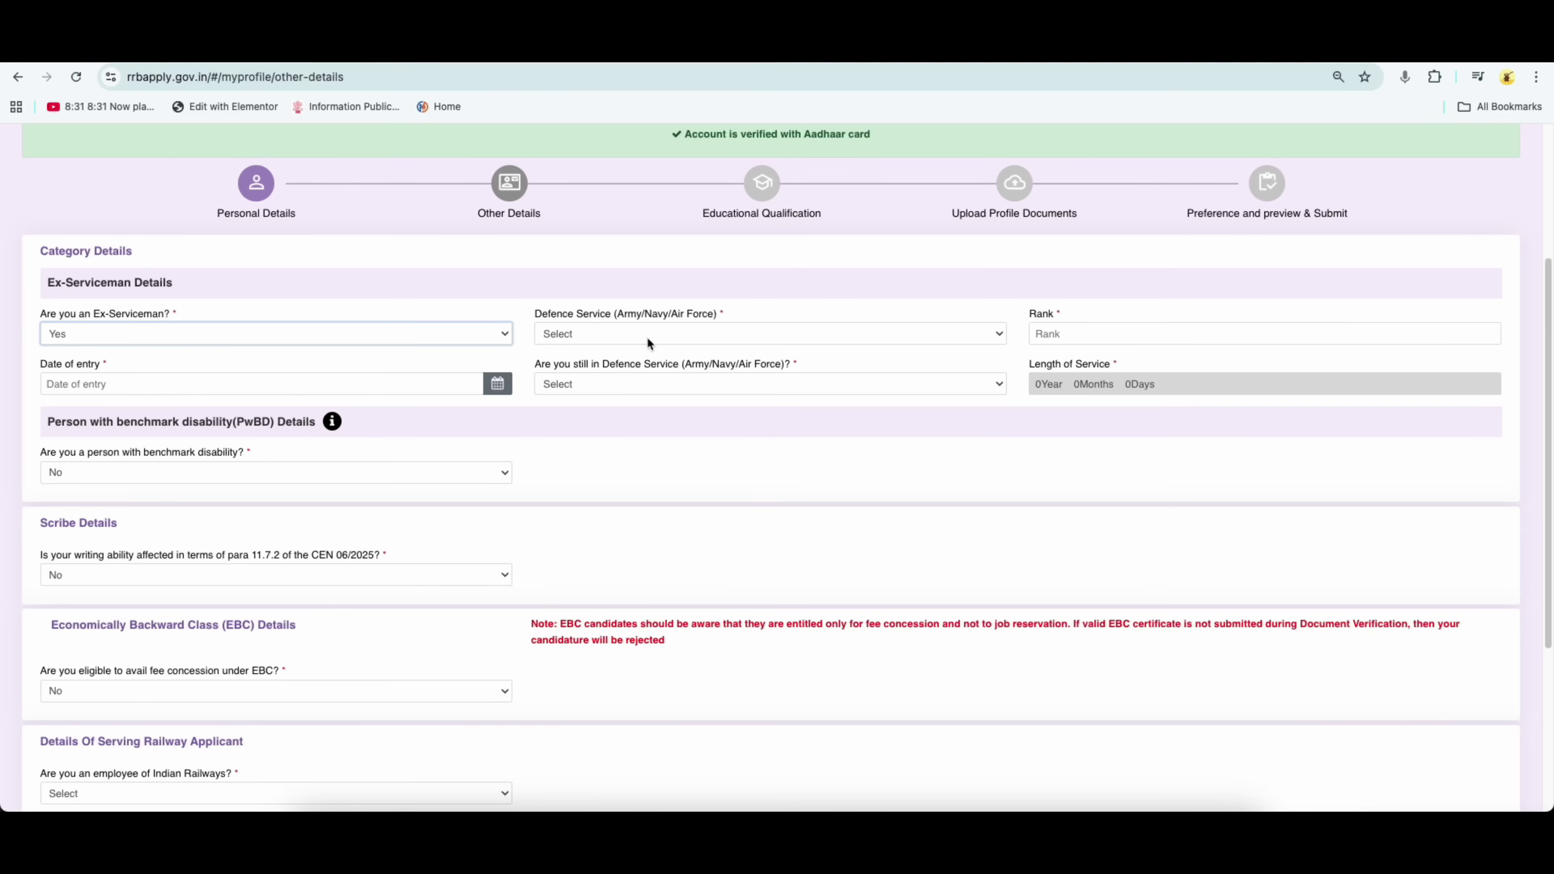
pyautogui.click(647, 337)
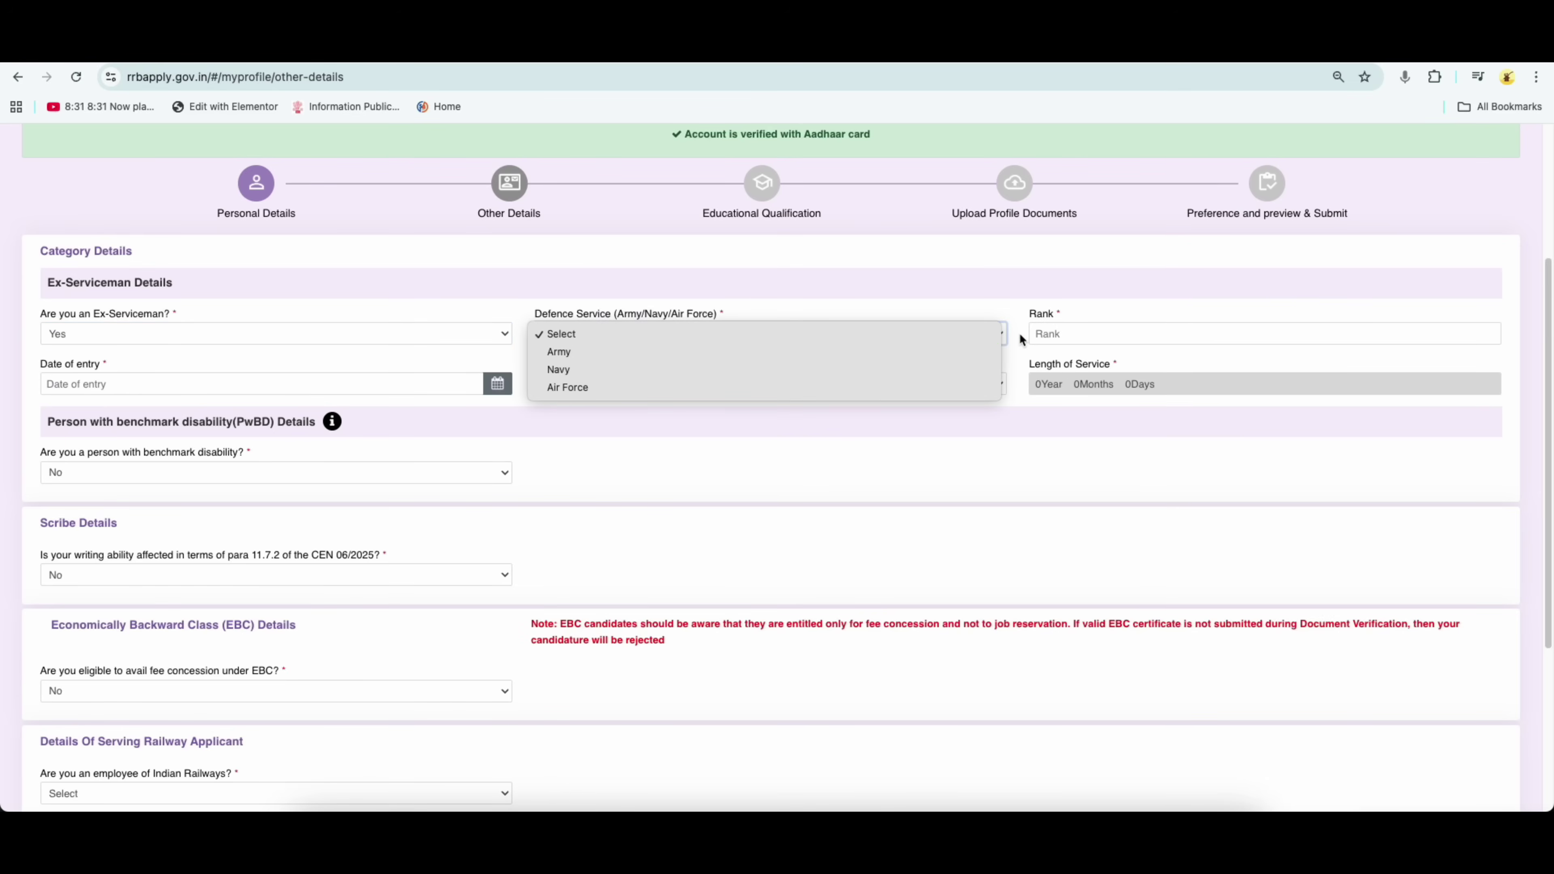
pyautogui.click(321, 356)
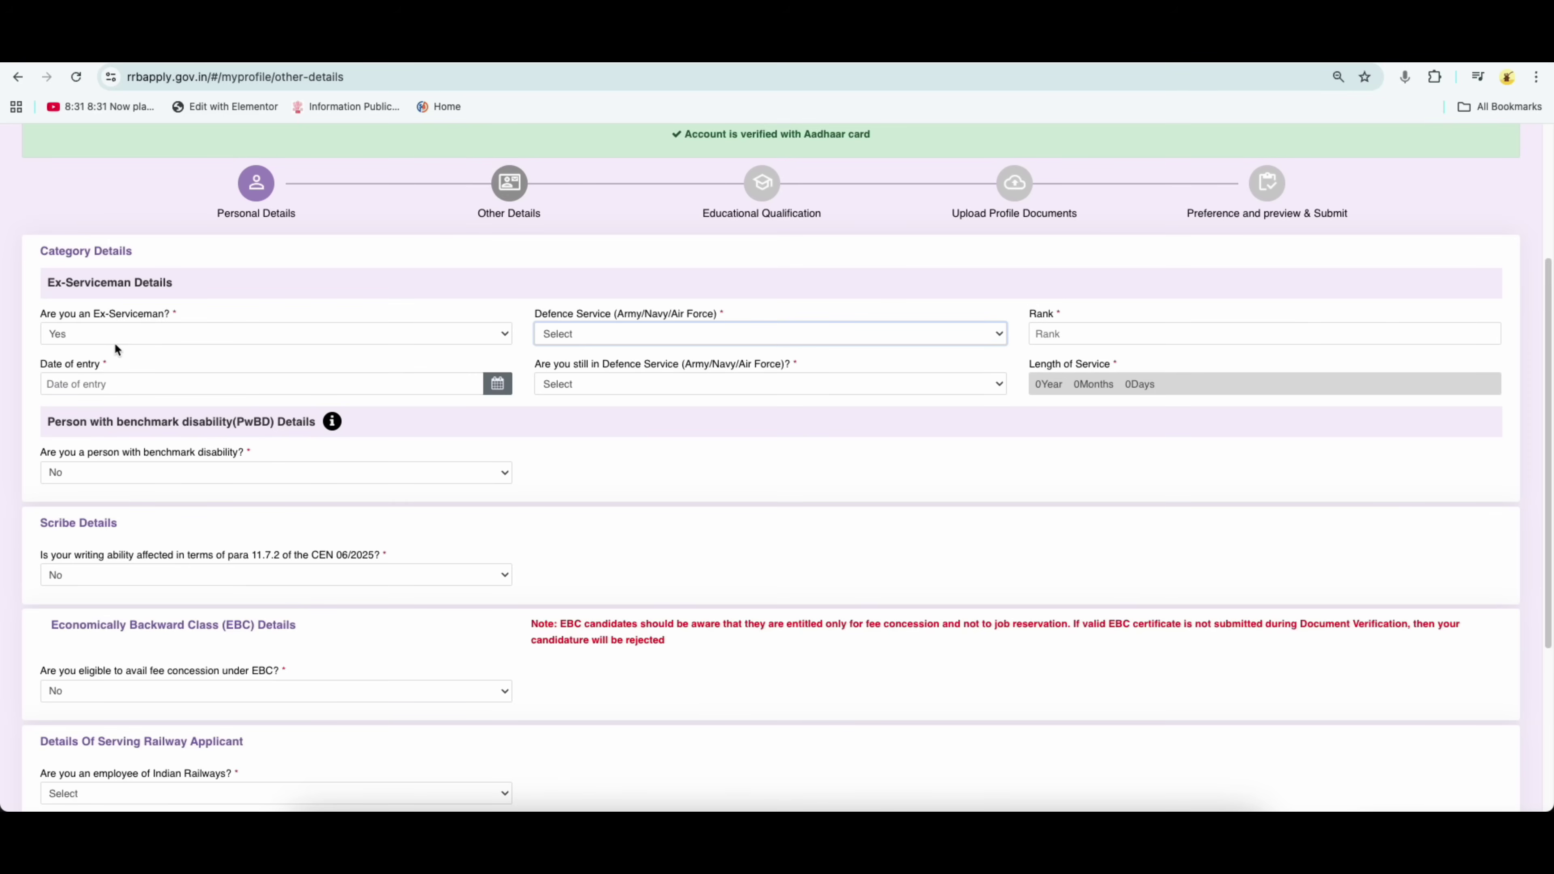
pyautogui.click(101, 332)
pyautogui.click(148, 351)
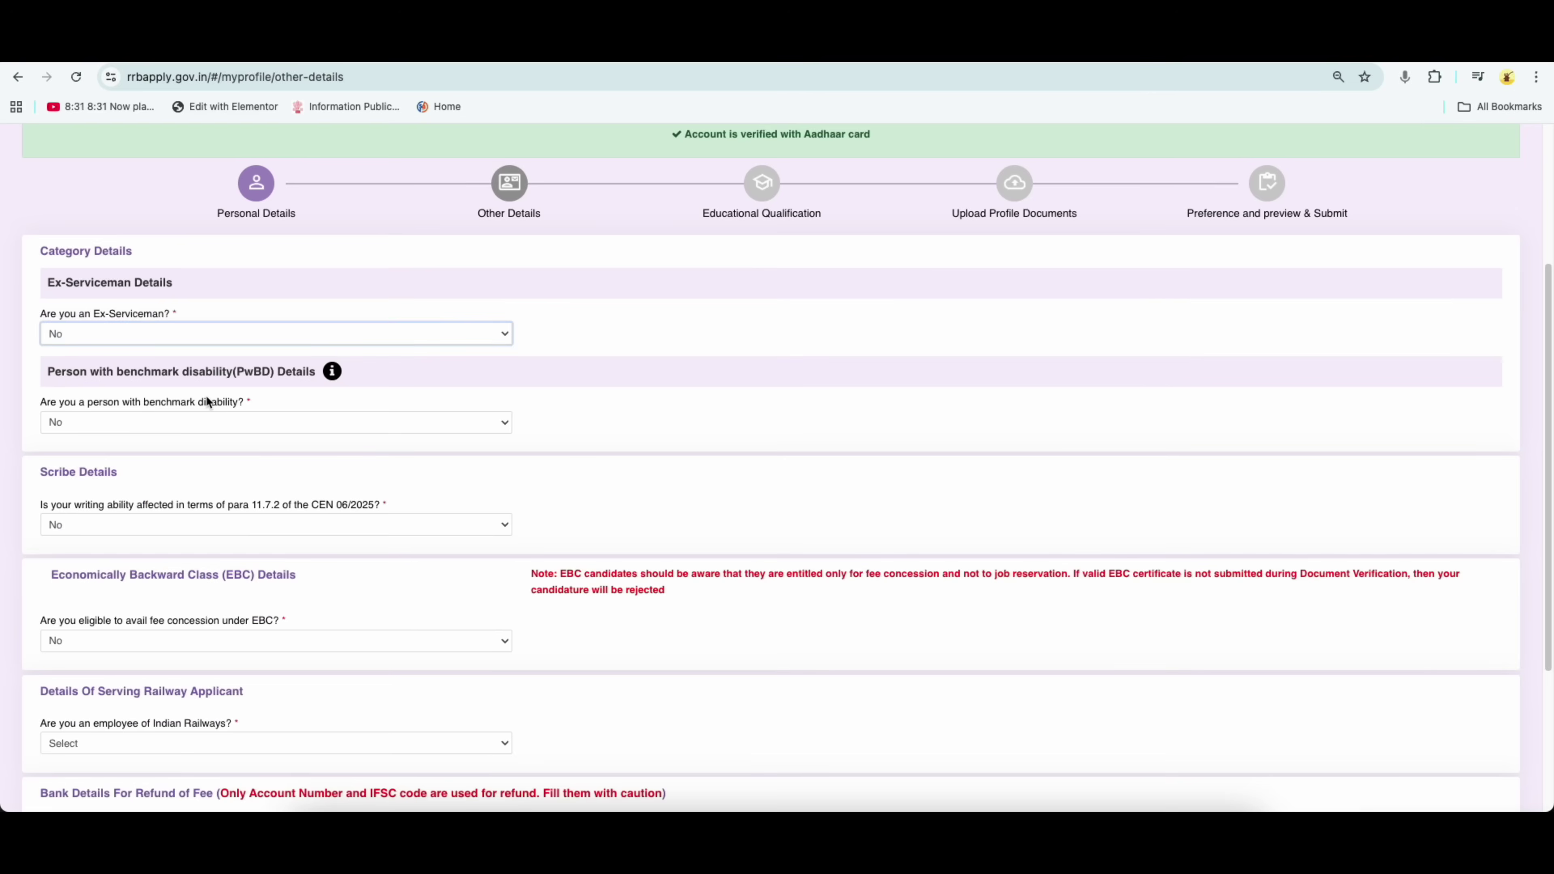
# Answer Yes to the benchmark disability question to view the disability categories, and set the answer back to No
pyautogui.click(245, 422)
pyautogui.click(101, 404)
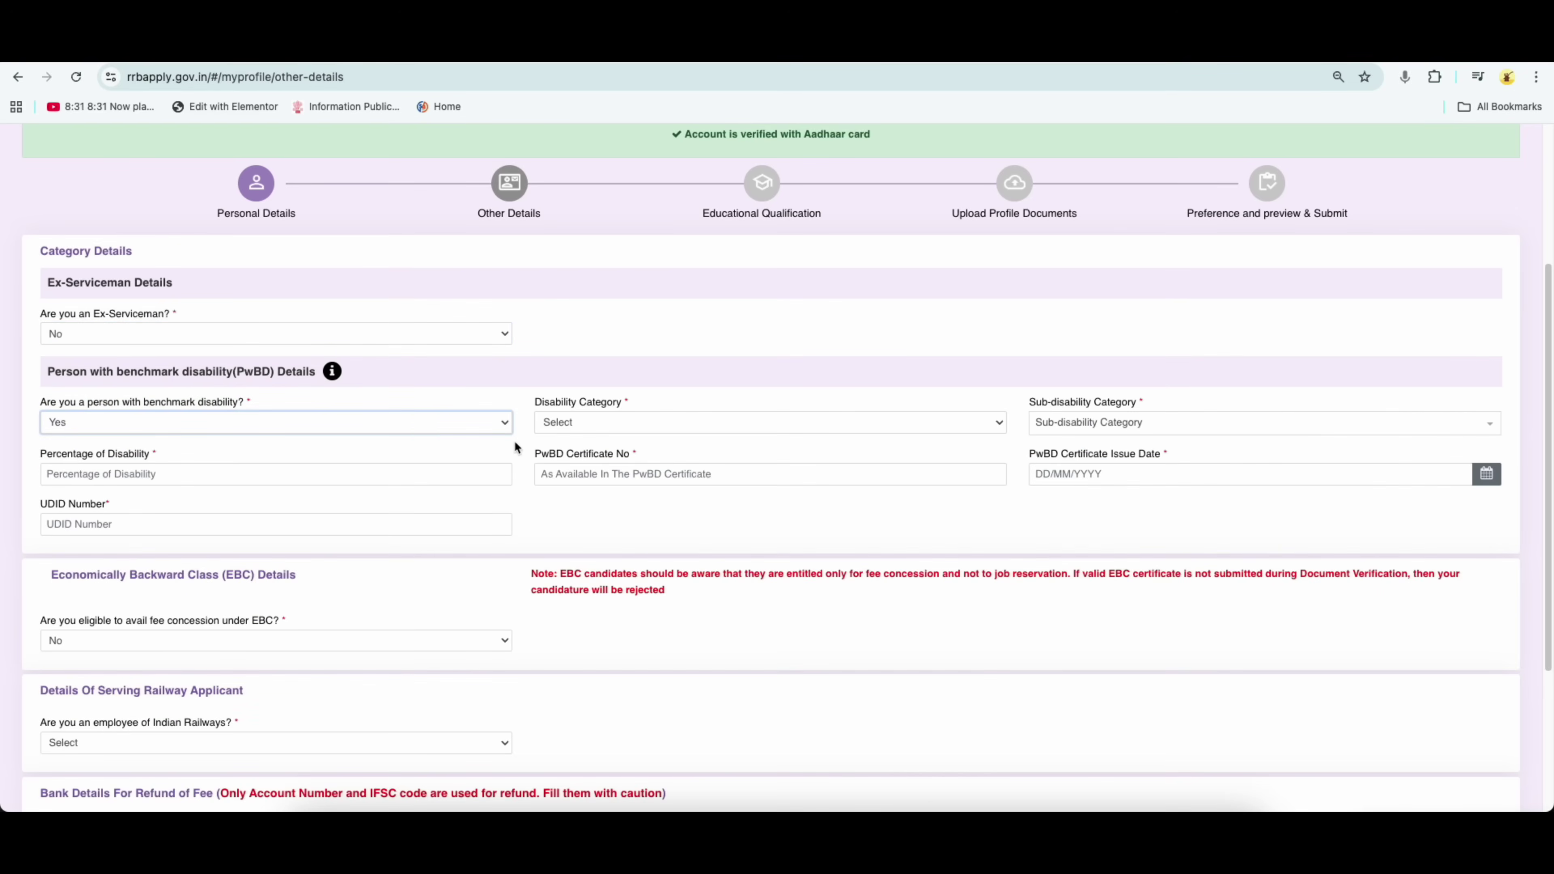
pyautogui.click(581, 420)
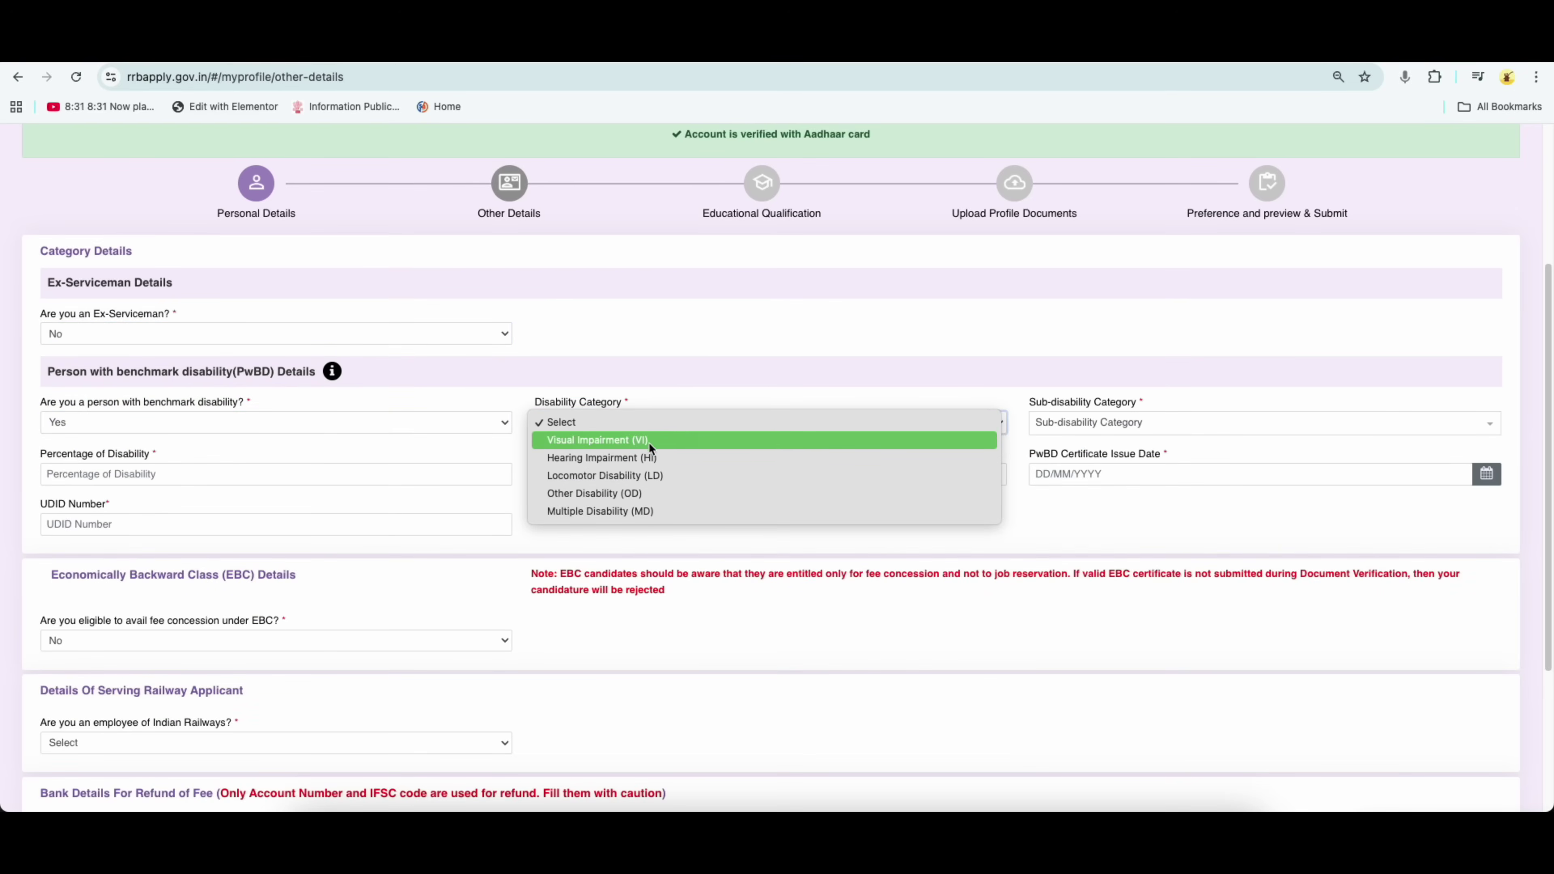
pyautogui.click(1069, 405)
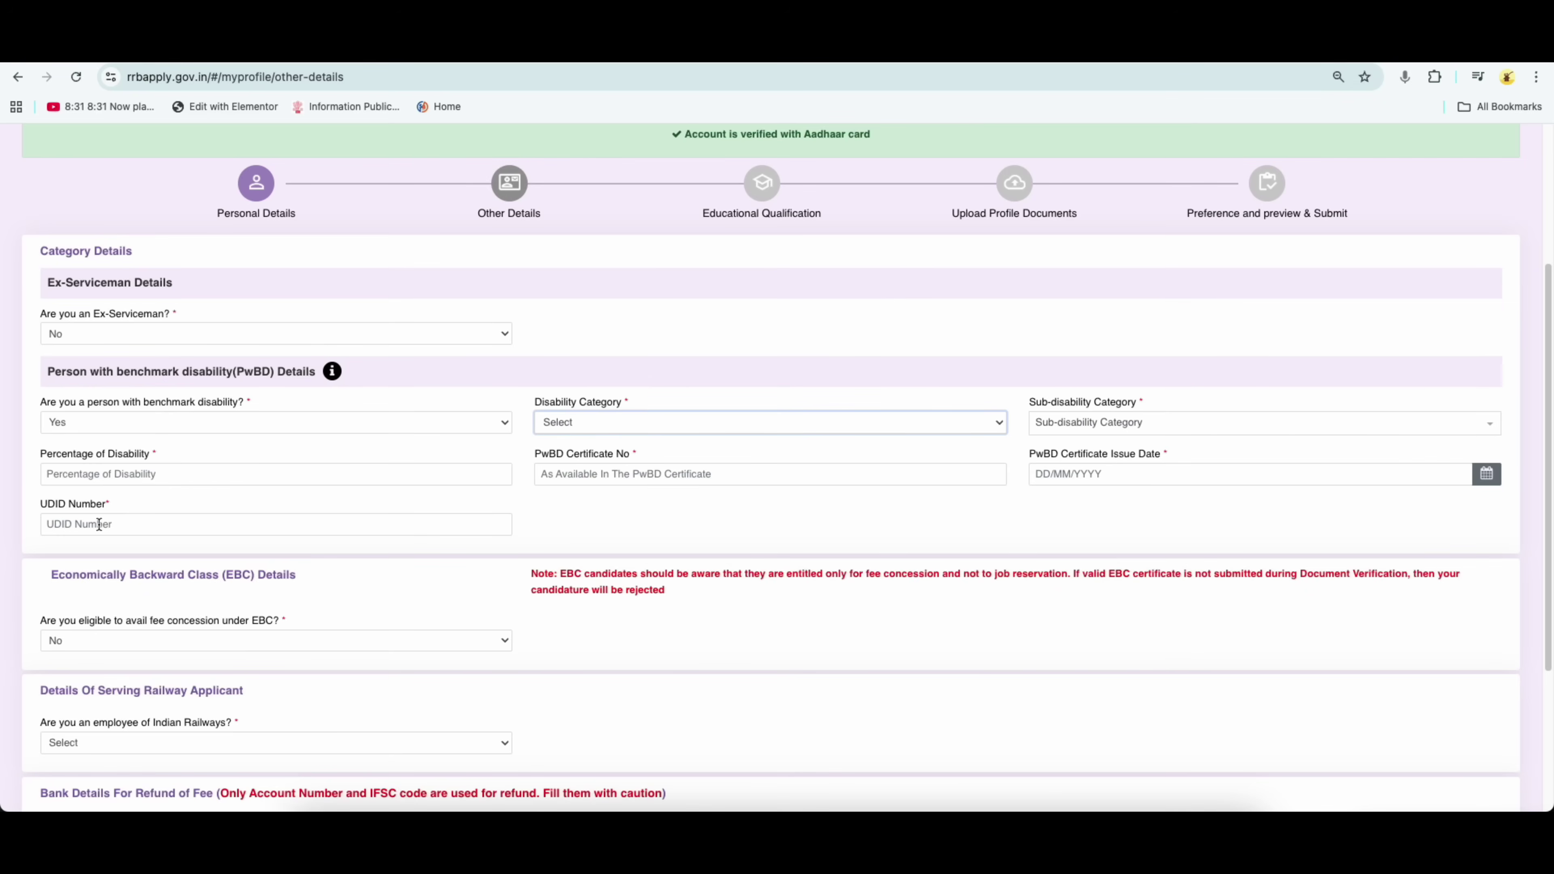
pyautogui.click(108, 423)
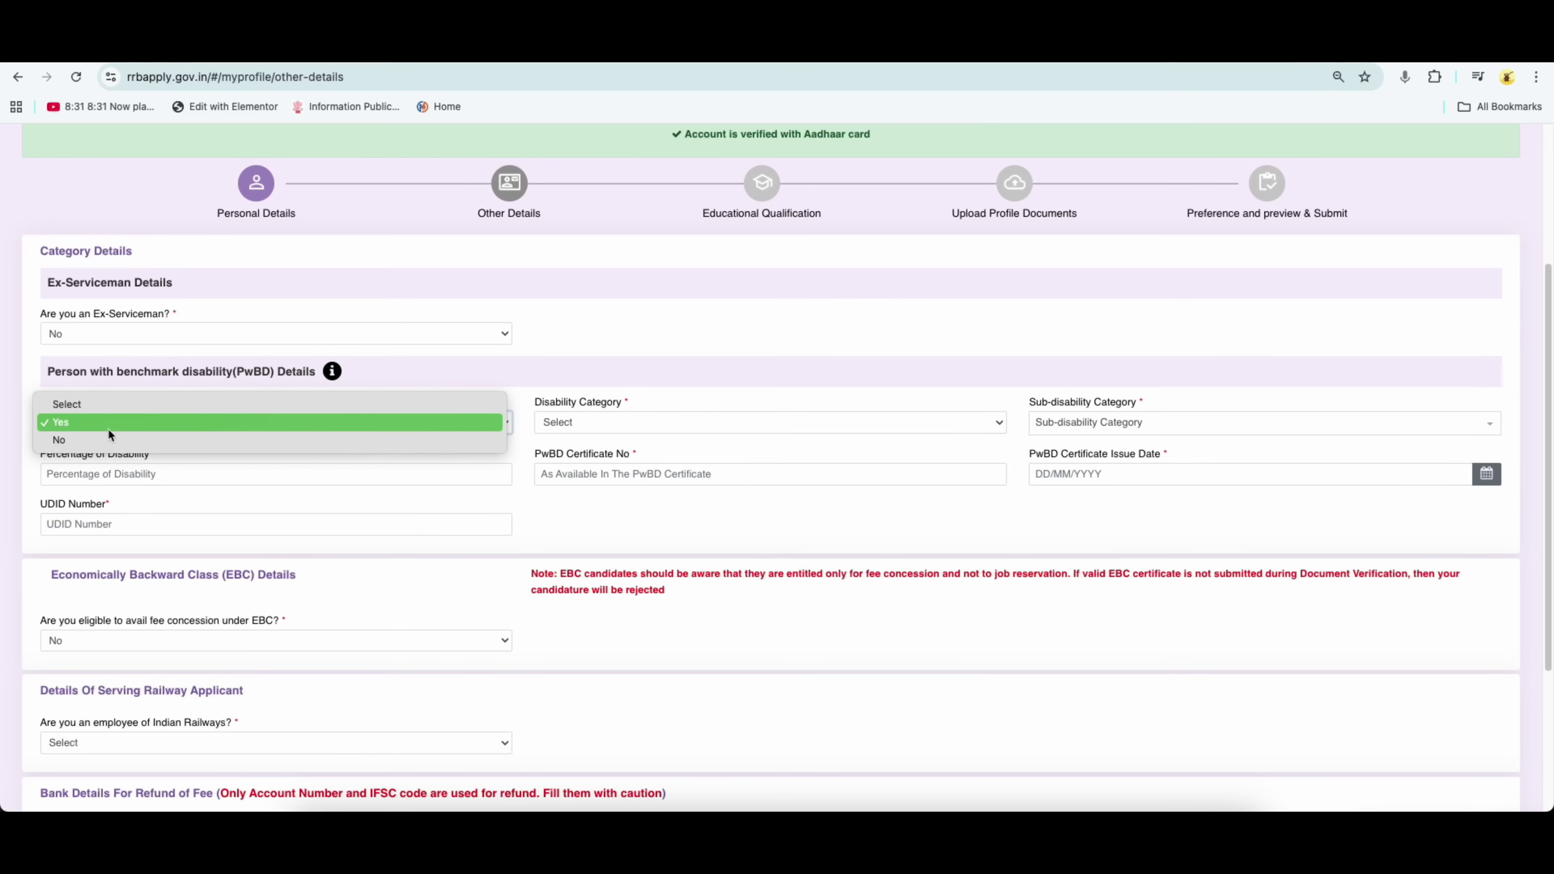
pyautogui.click(122, 440)
# Answer No in the scribe details to whether writing ability is affected under para 11.7.2 of CEN 06/2025
pyautogui.scroll(-1, 468, 504)
pyautogui.scroll(-1, 469, 506)
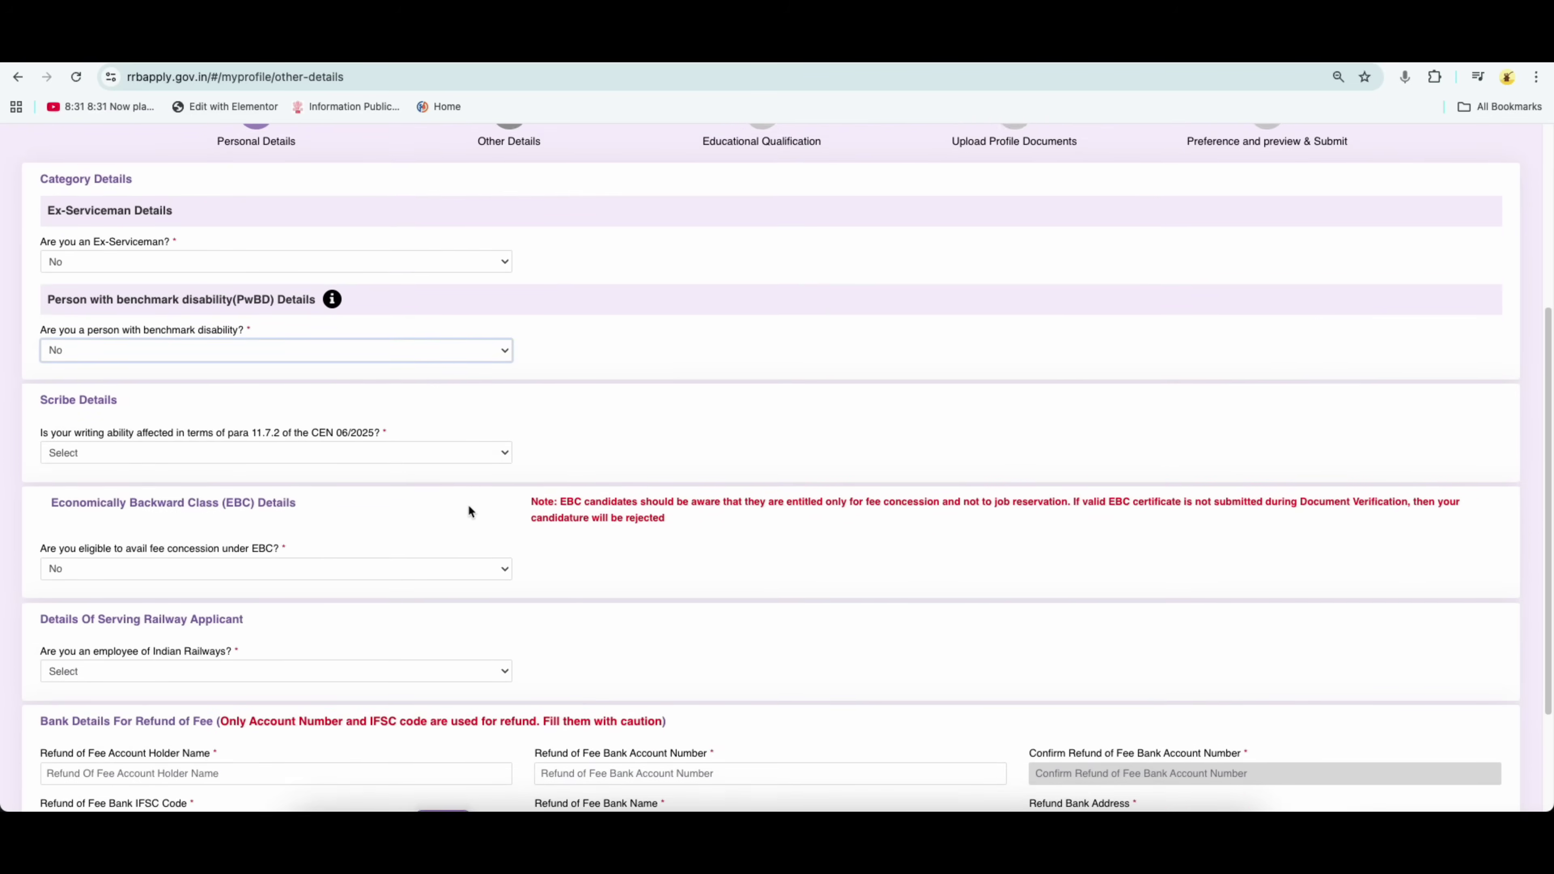
pyautogui.click(137, 452)
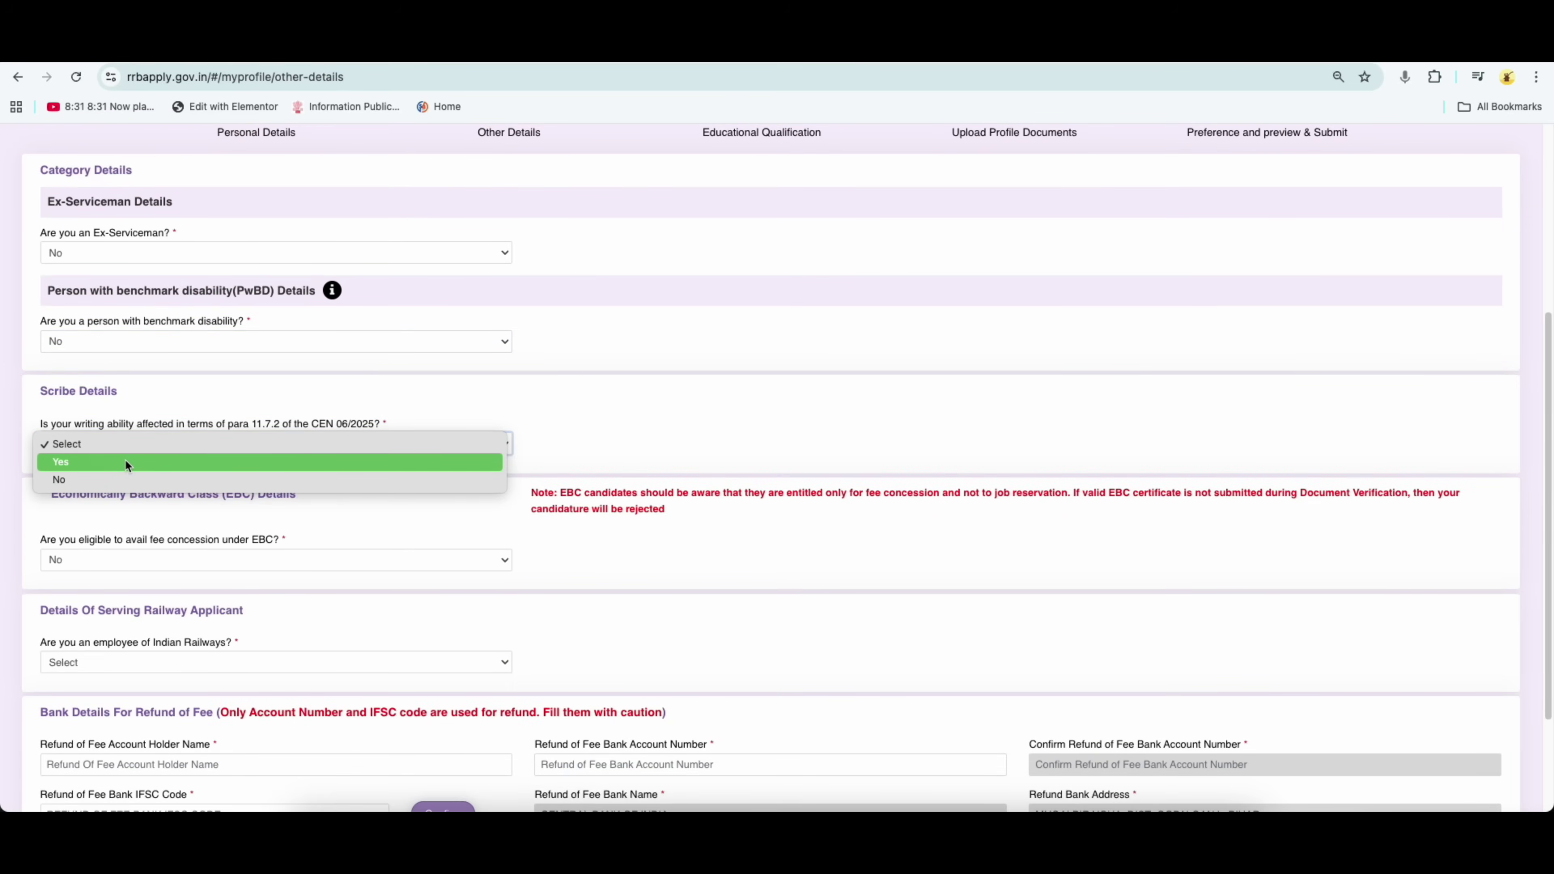
pyautogui.click(118, 478)
pyautogui.scroll(-1, 285, 544)
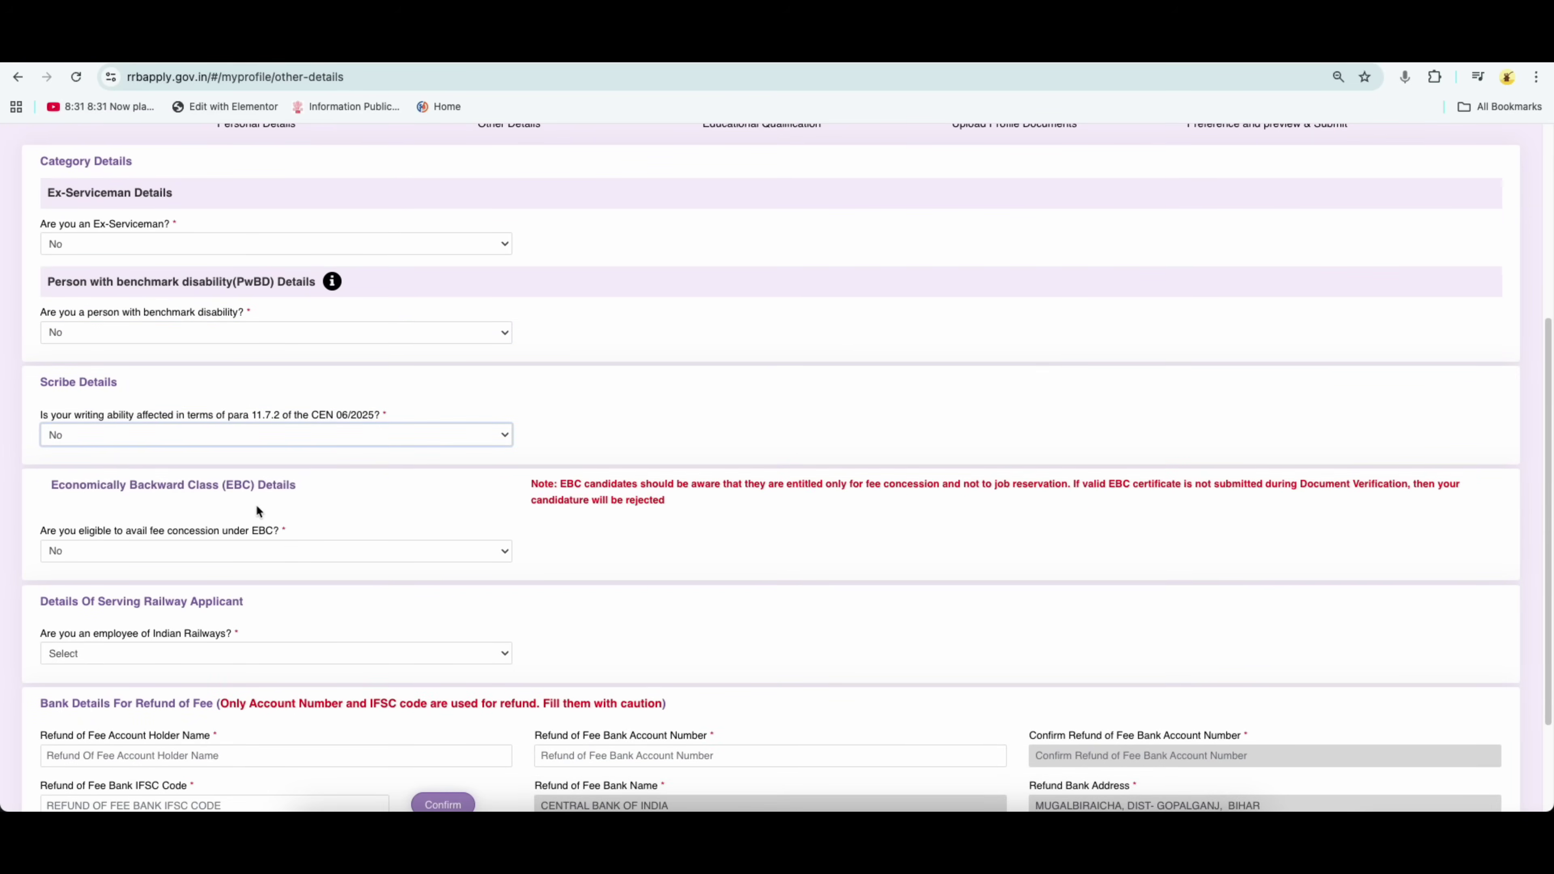
# Answer Yes to the EBC fee concession question to read its eligibility information, and set the answer back to No
pyautogui.moveTo(229, 489); pyautogui.dragTo(250, 487)
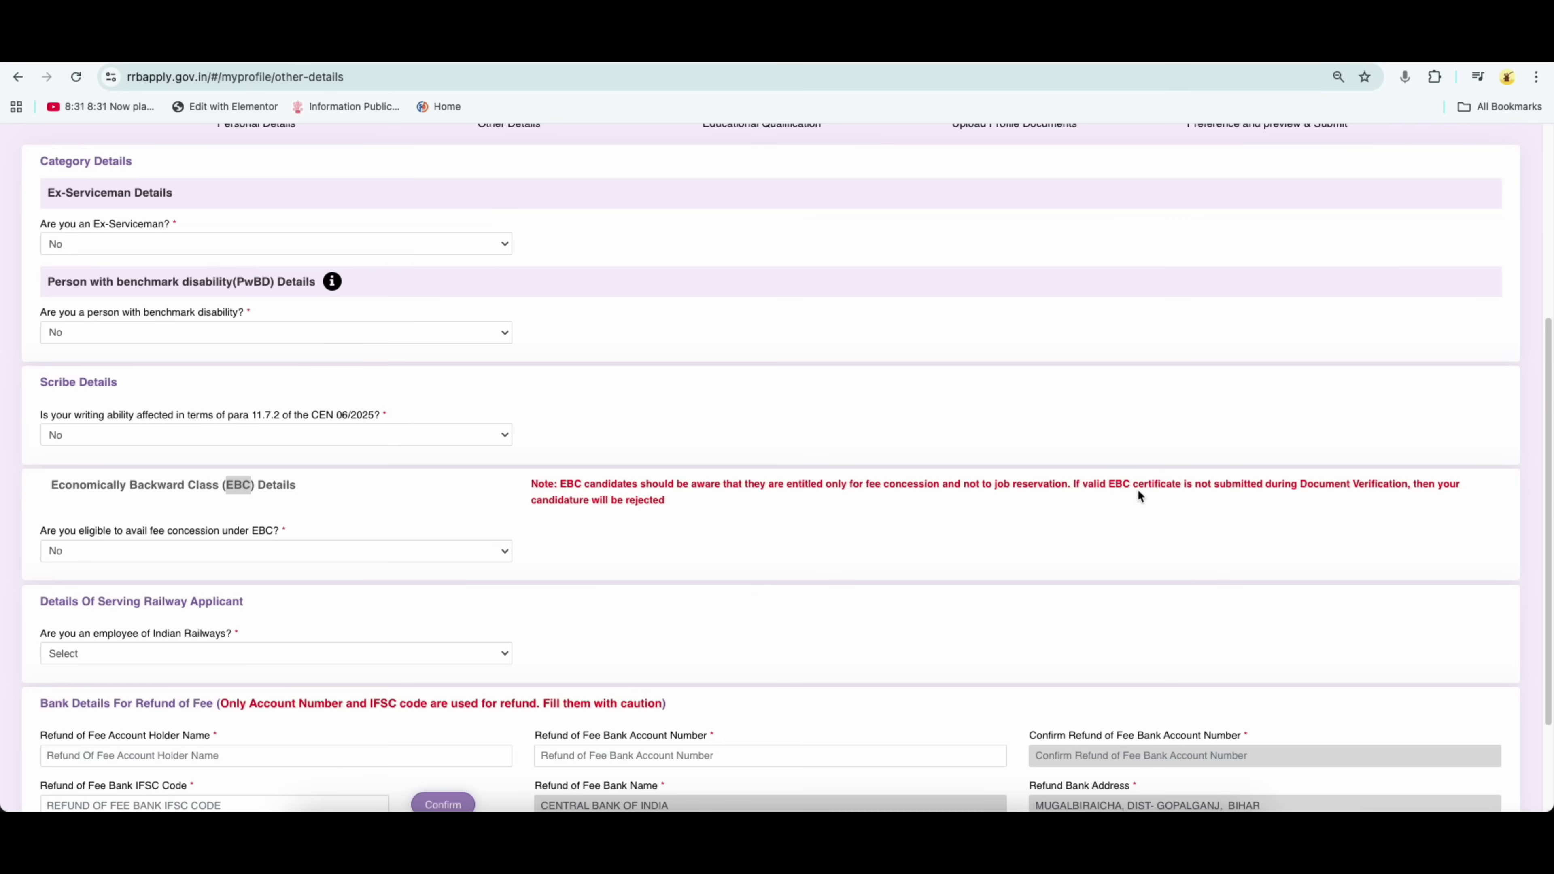
pyautogui.click(199, 557)
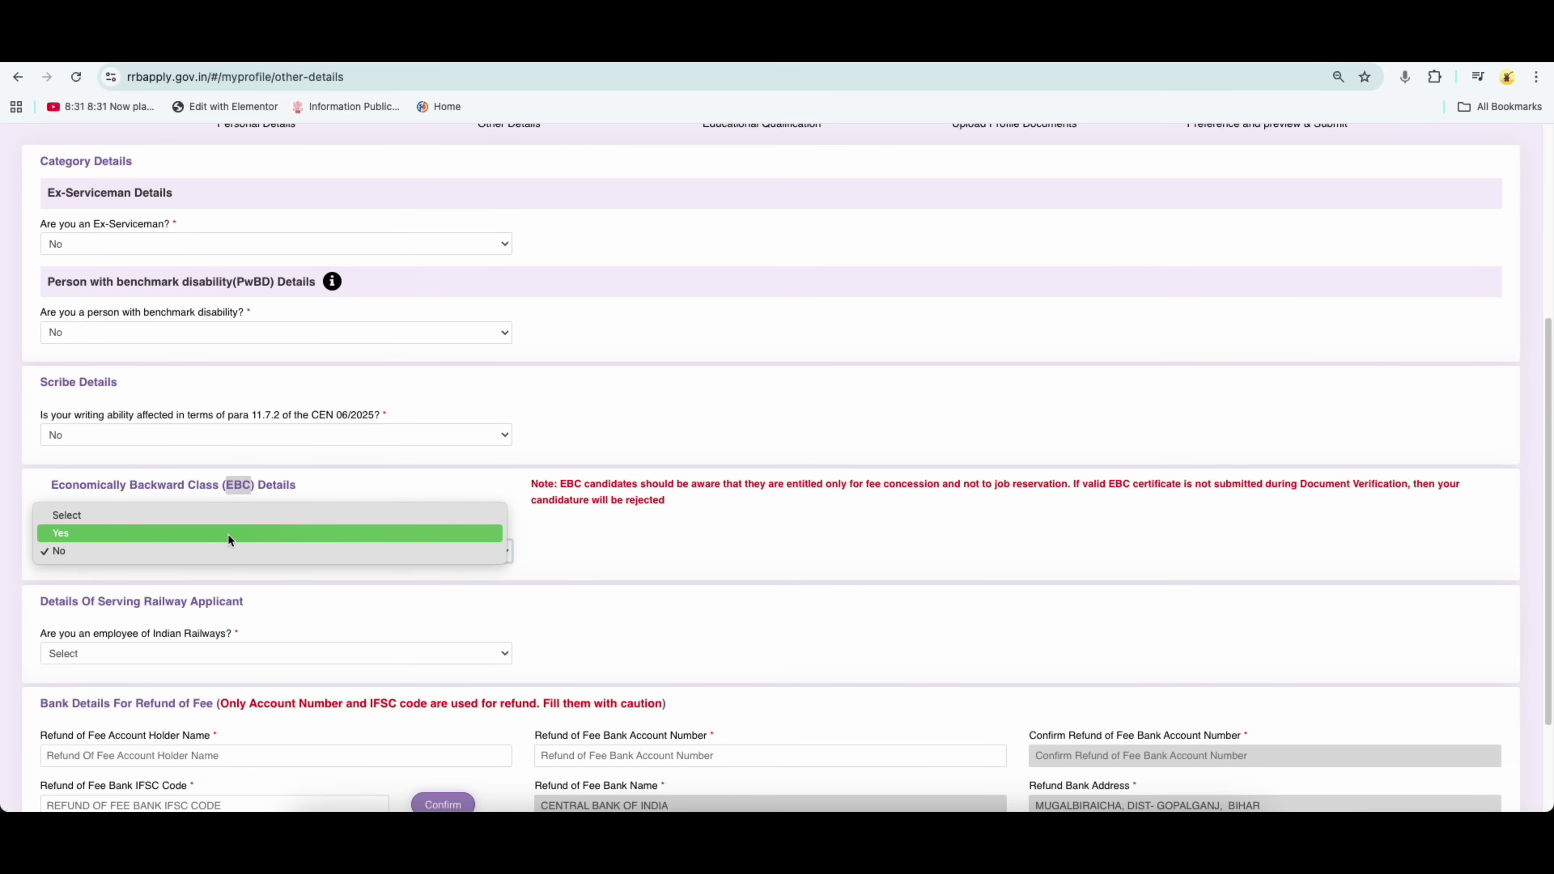
pyautogui.click(228, 535)
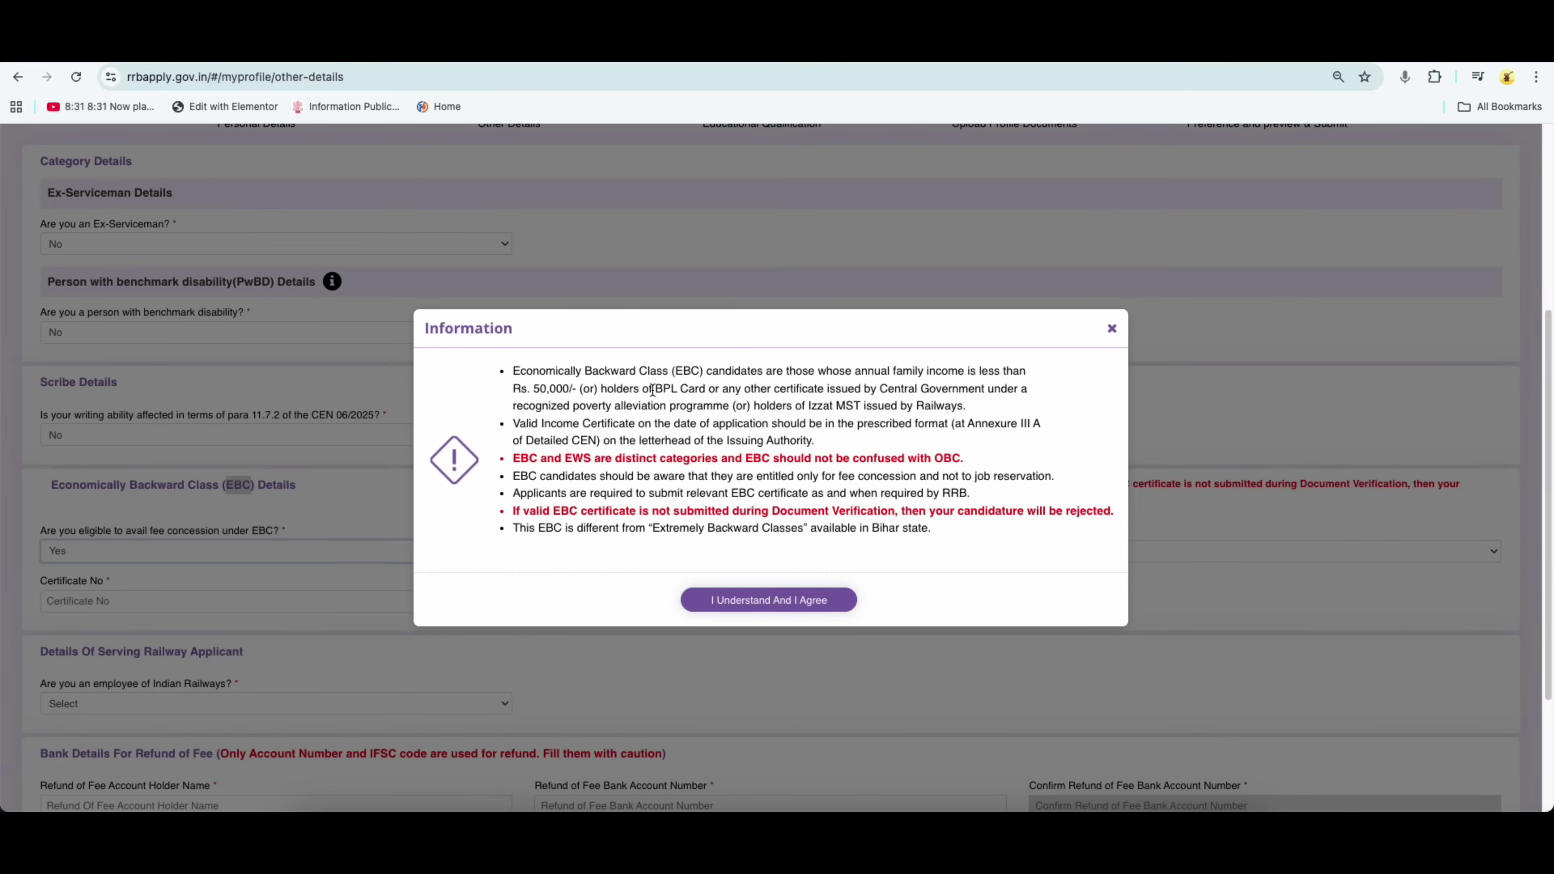
pyautogui.moveTo(651, 390); pyautogui.dragTo(708, 392)
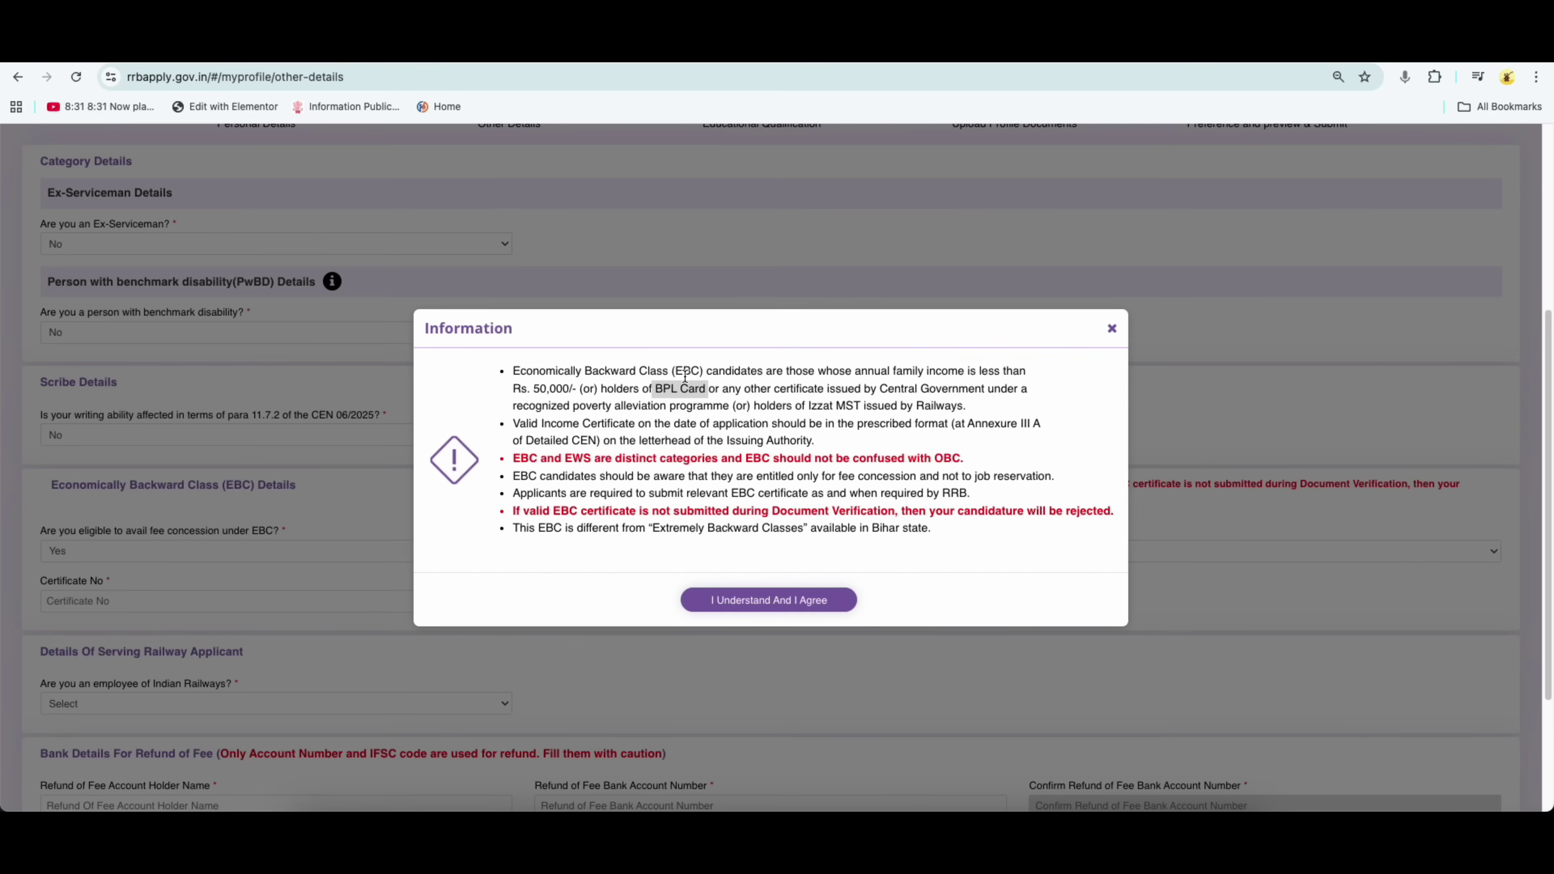
pyautogui.moveTo(674, 373); pyautogui.dragTo(699, 375)
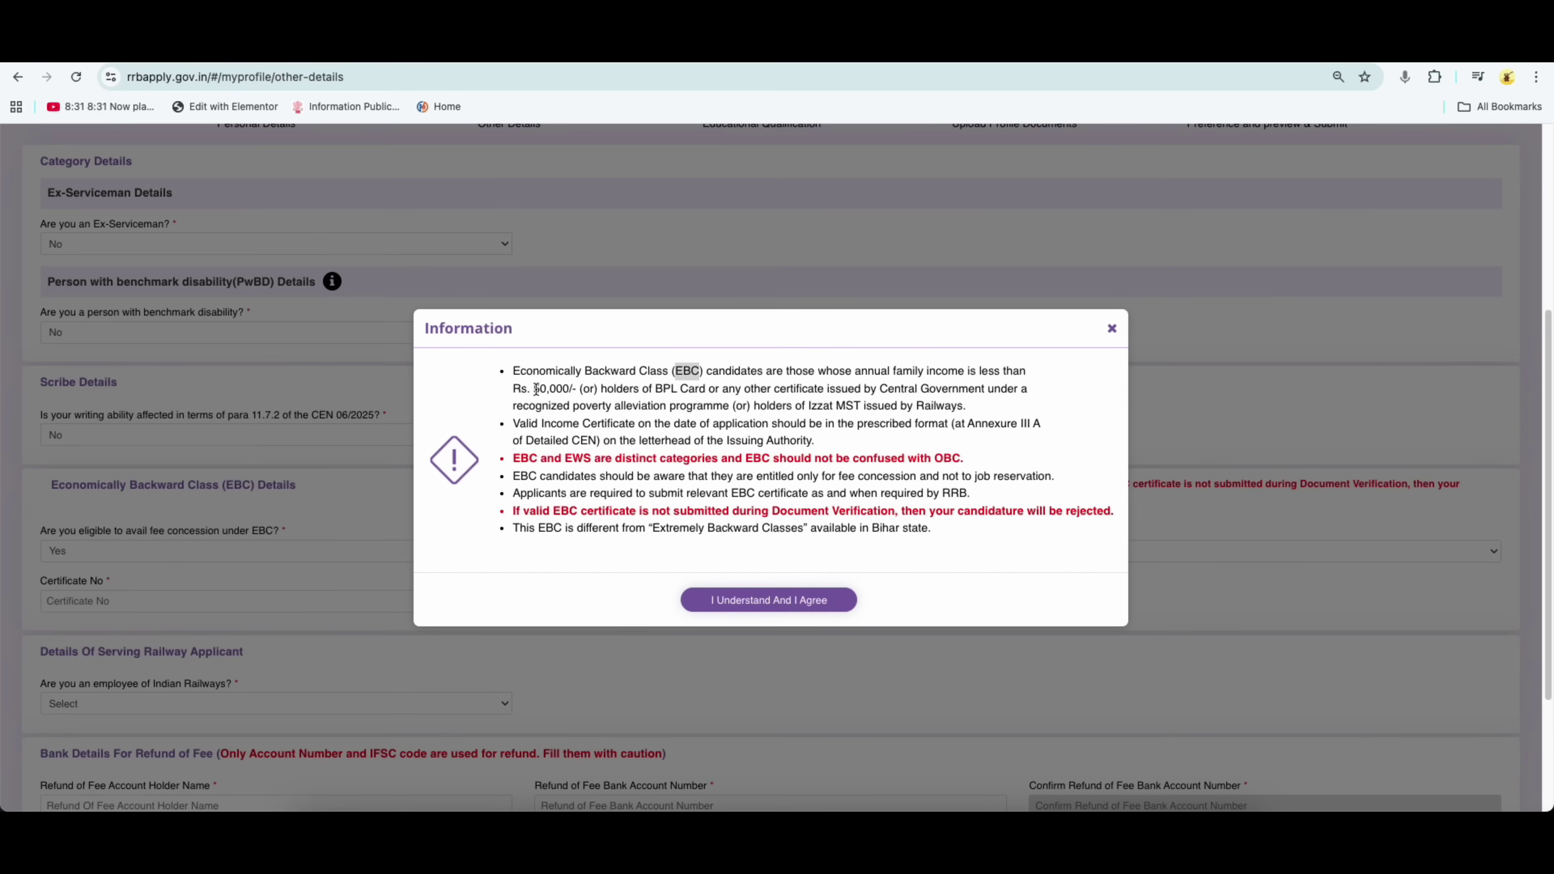
pyautogui.moveTo(533, 390); pyautogui.dragTo(568, 390)
pyautogui.click(1112, 333)
pyautogui.click(143, 431)
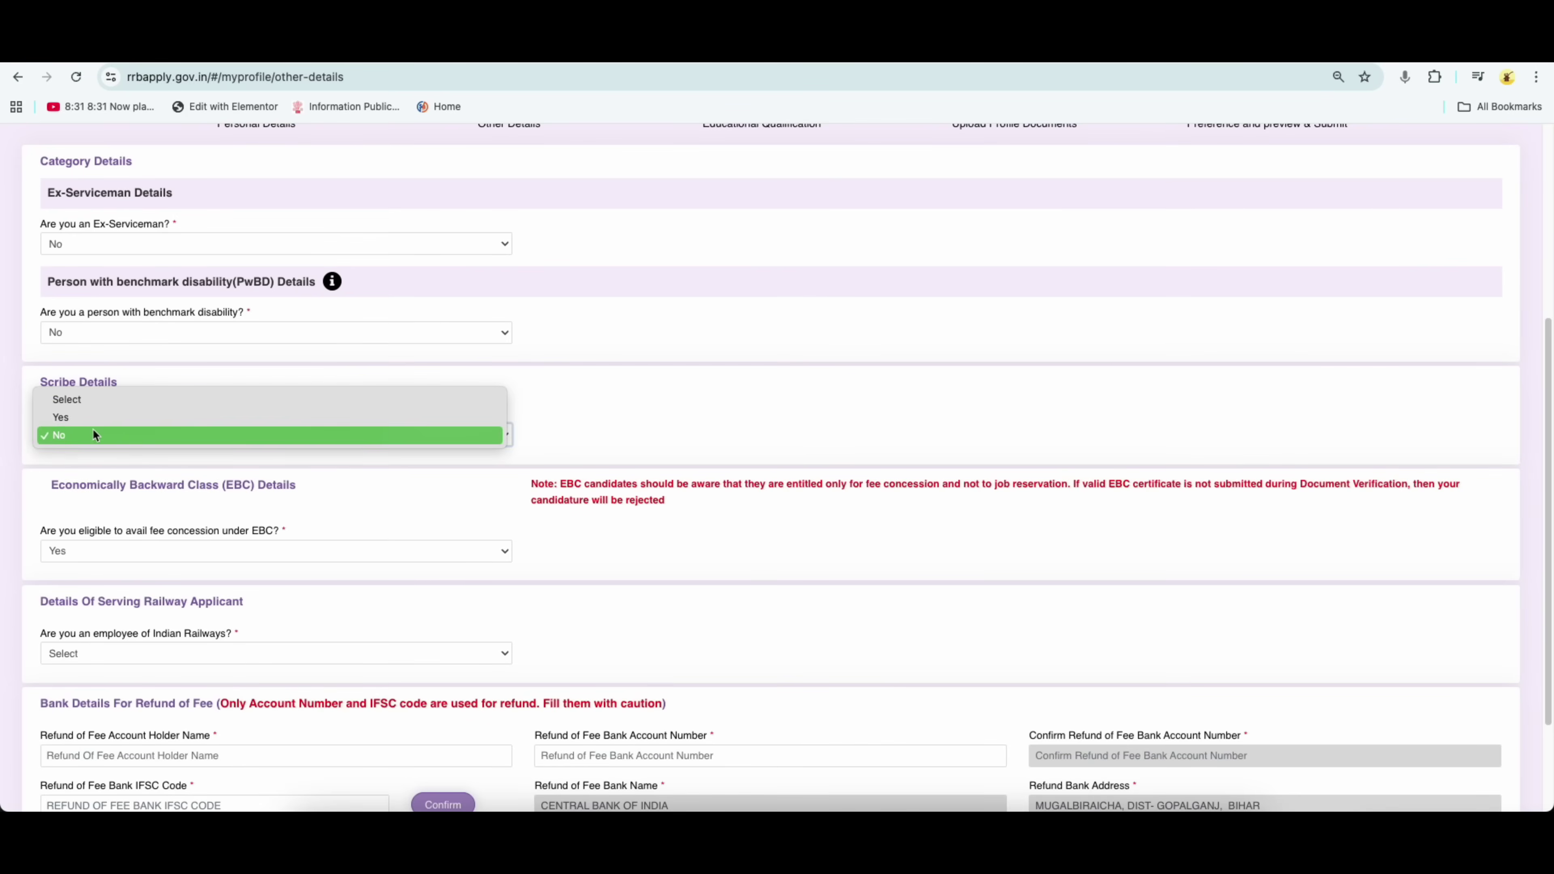
pyautogui.click(98, 434)
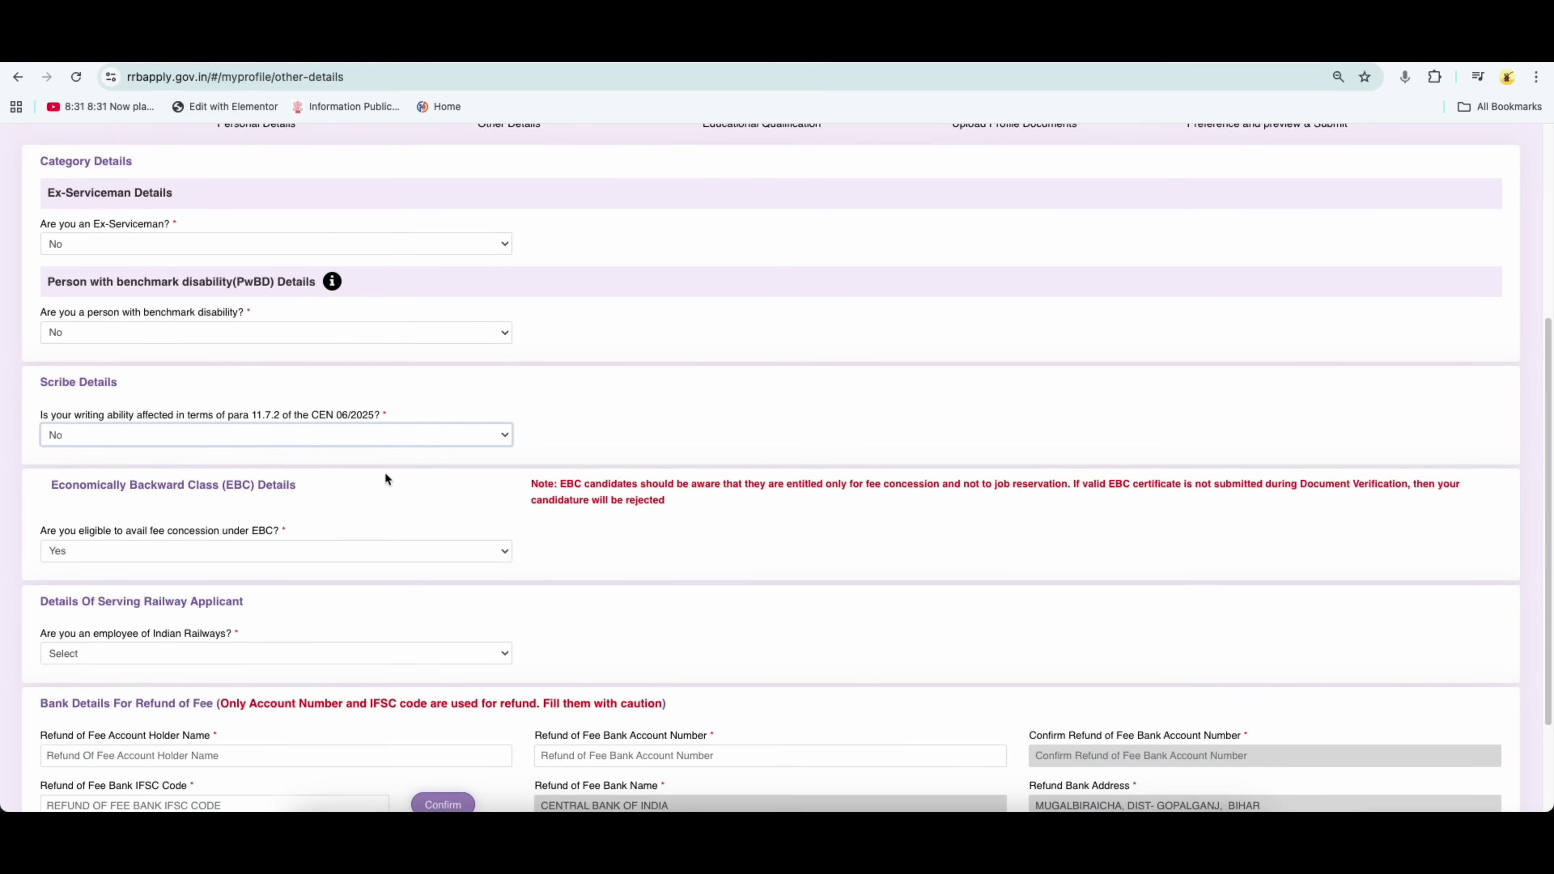
pyautogui.click(158, 551)
pyautogui.click(105, 568)
# Answer Yes to the Indian Railways employee question to view its additional fields, and change the answer to No
pyautogui.scroll(-3, 542, 501)
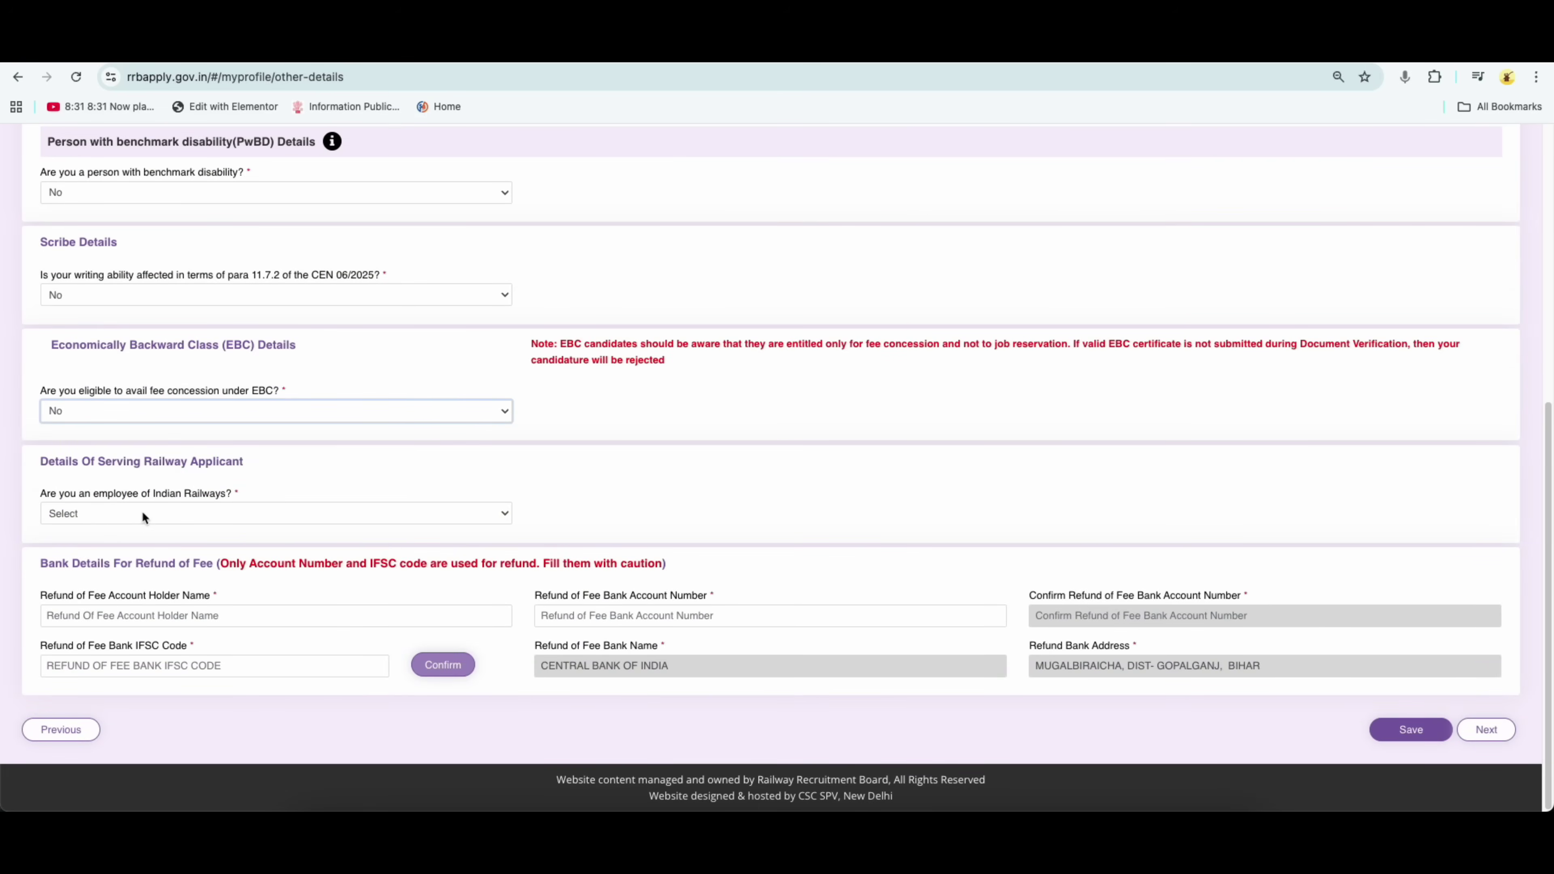
pyautogui.click(142, 512)
pyautogui.click(122, 532)
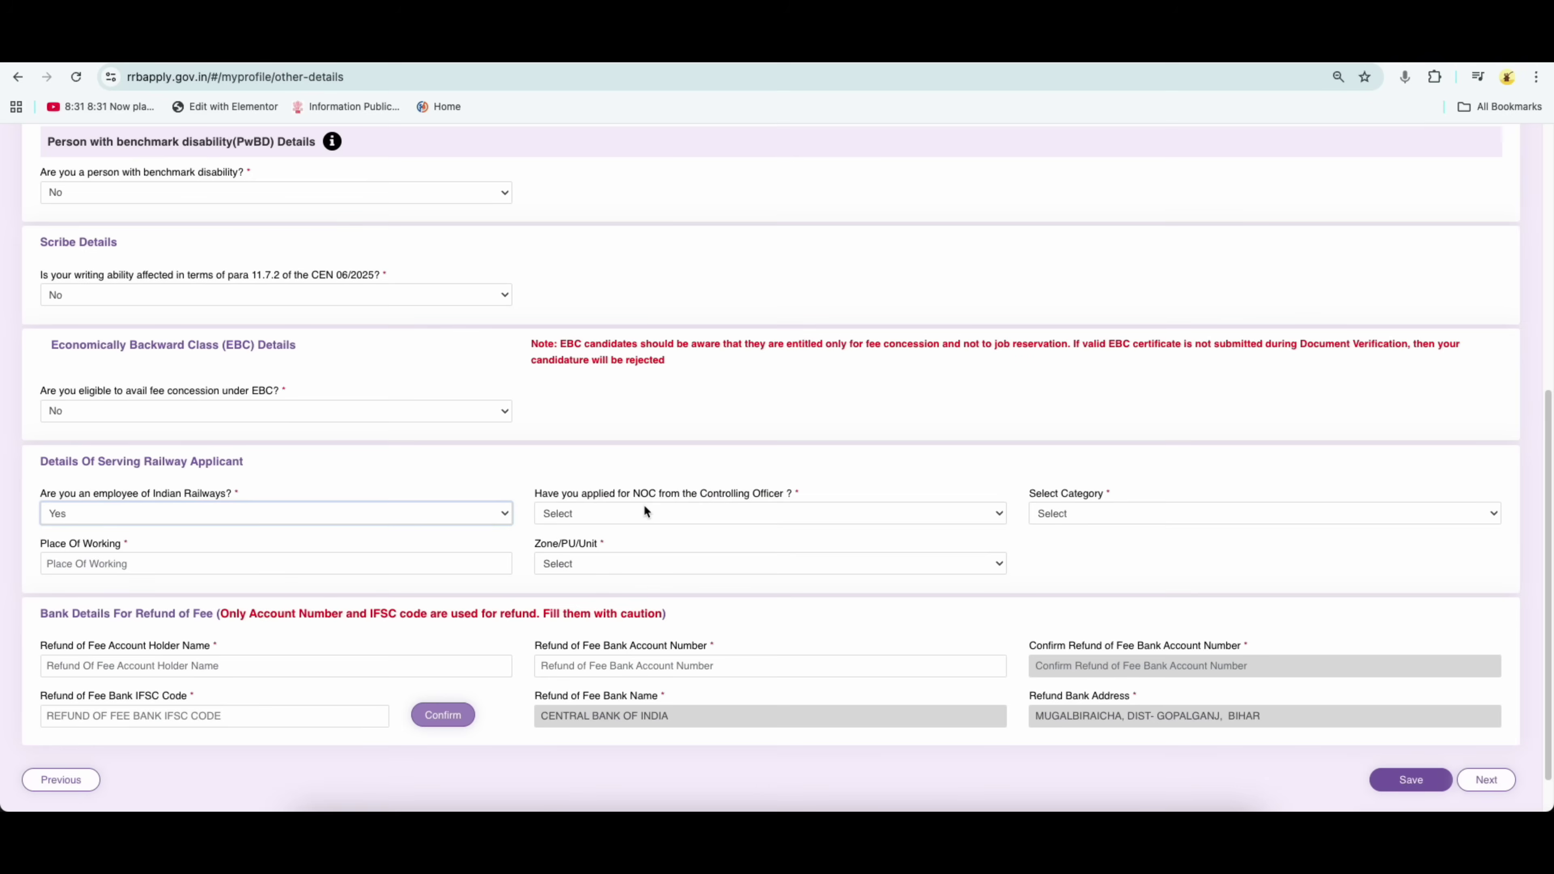
pyautogui.click(67, 517)
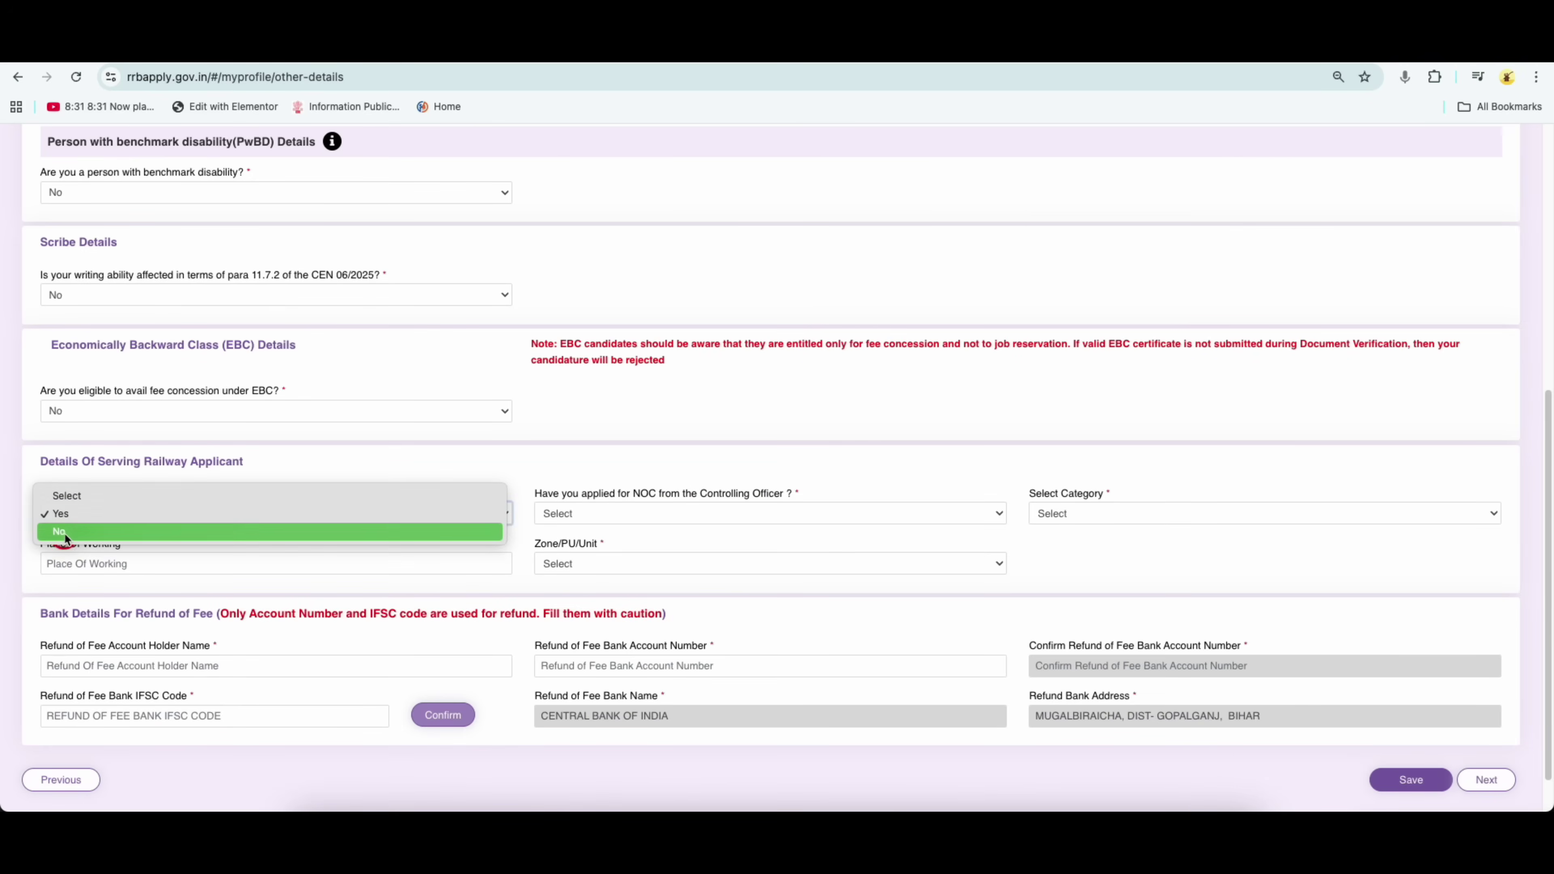
pyautogui.click(65, 532)
# Set the current department/organization in the employment details to Not Applicable
pyautogui.scroll(-1, 393, 543)
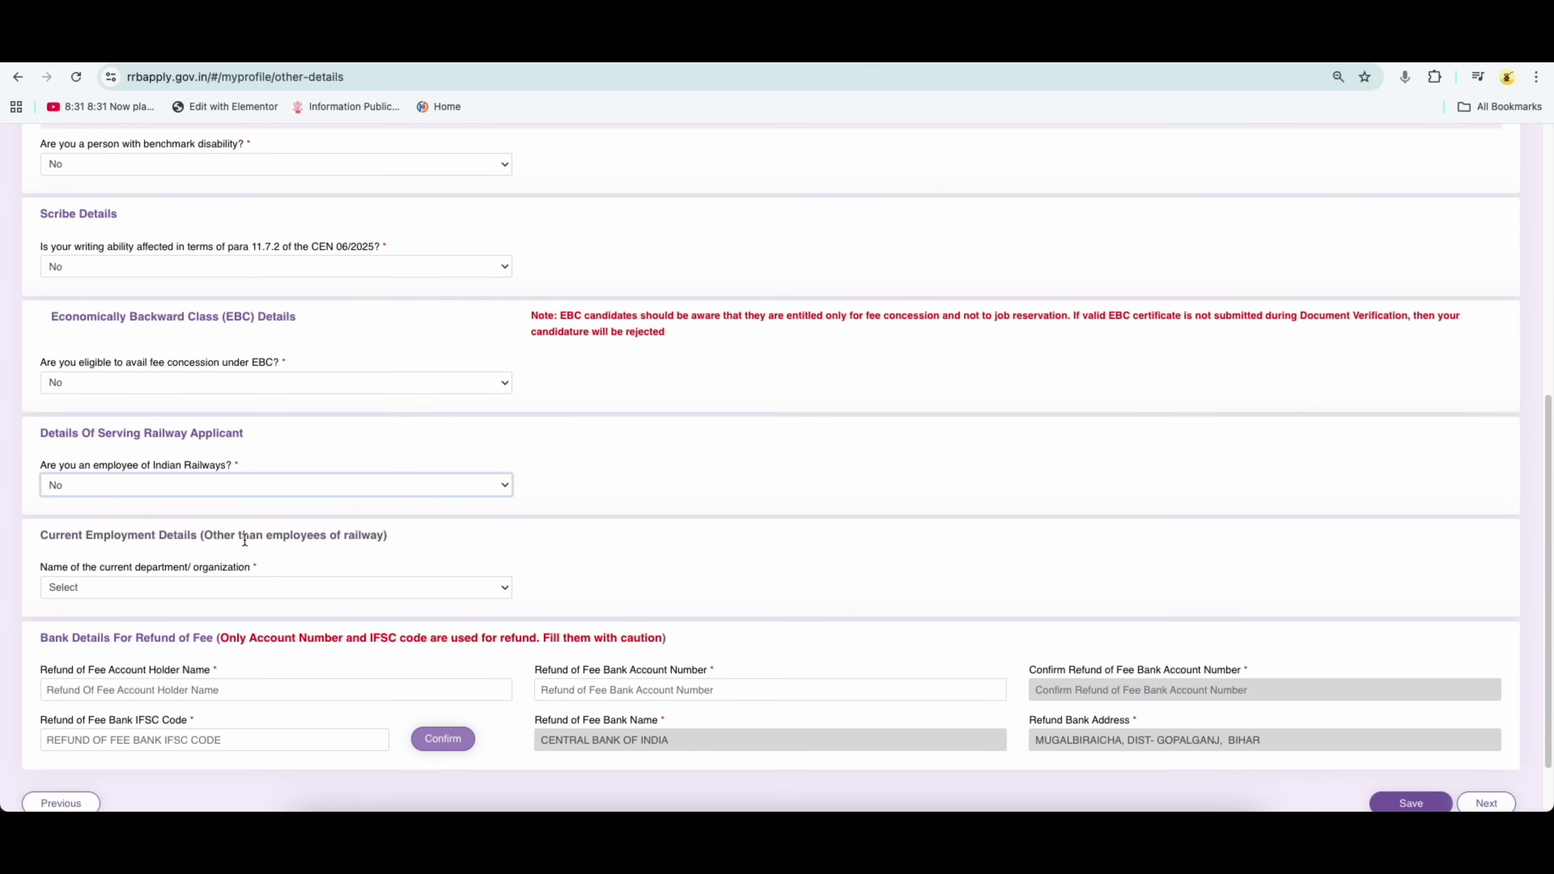
pyautogui.click(215, 589)
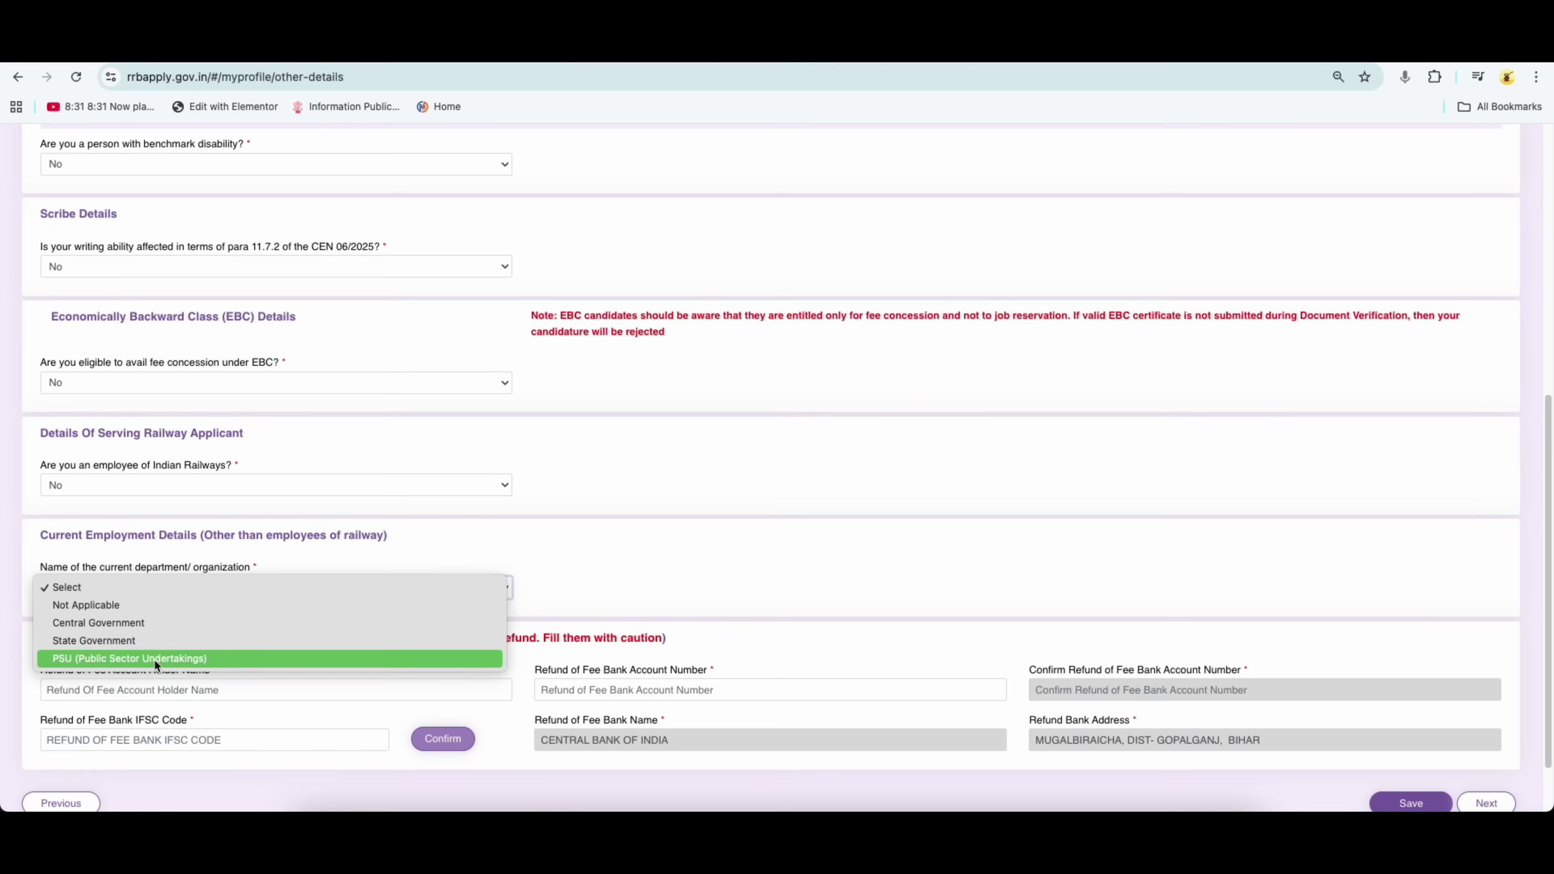
pyautogui.click(121, 606)
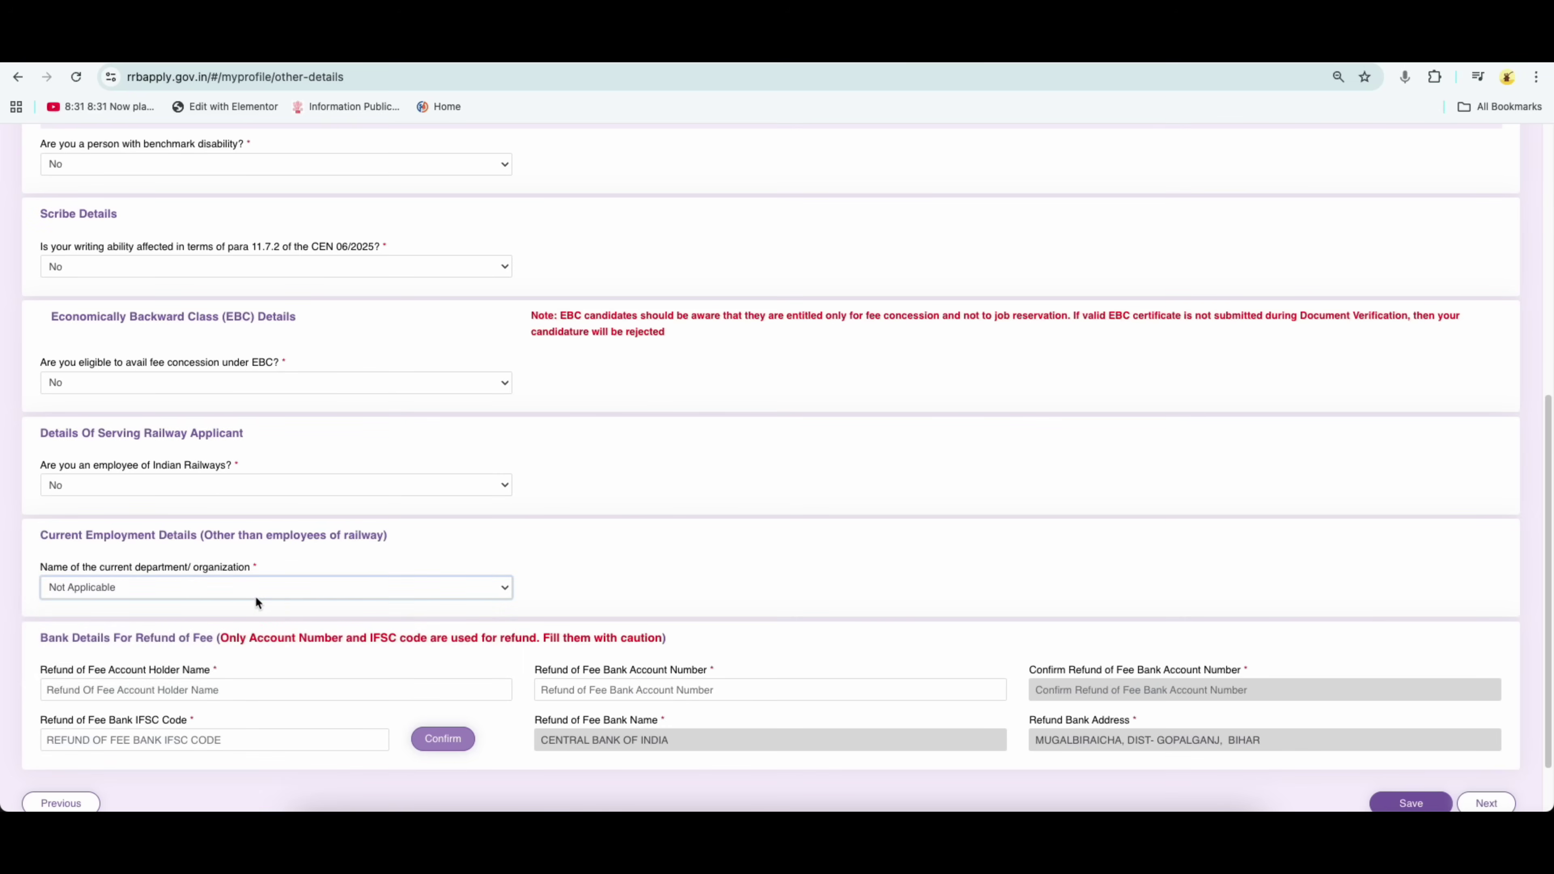
# Look over the refund bank detail fields and save the Other Details section to proceed to Educational Qualification
pyautogui.scroll(-2, 522, 595)
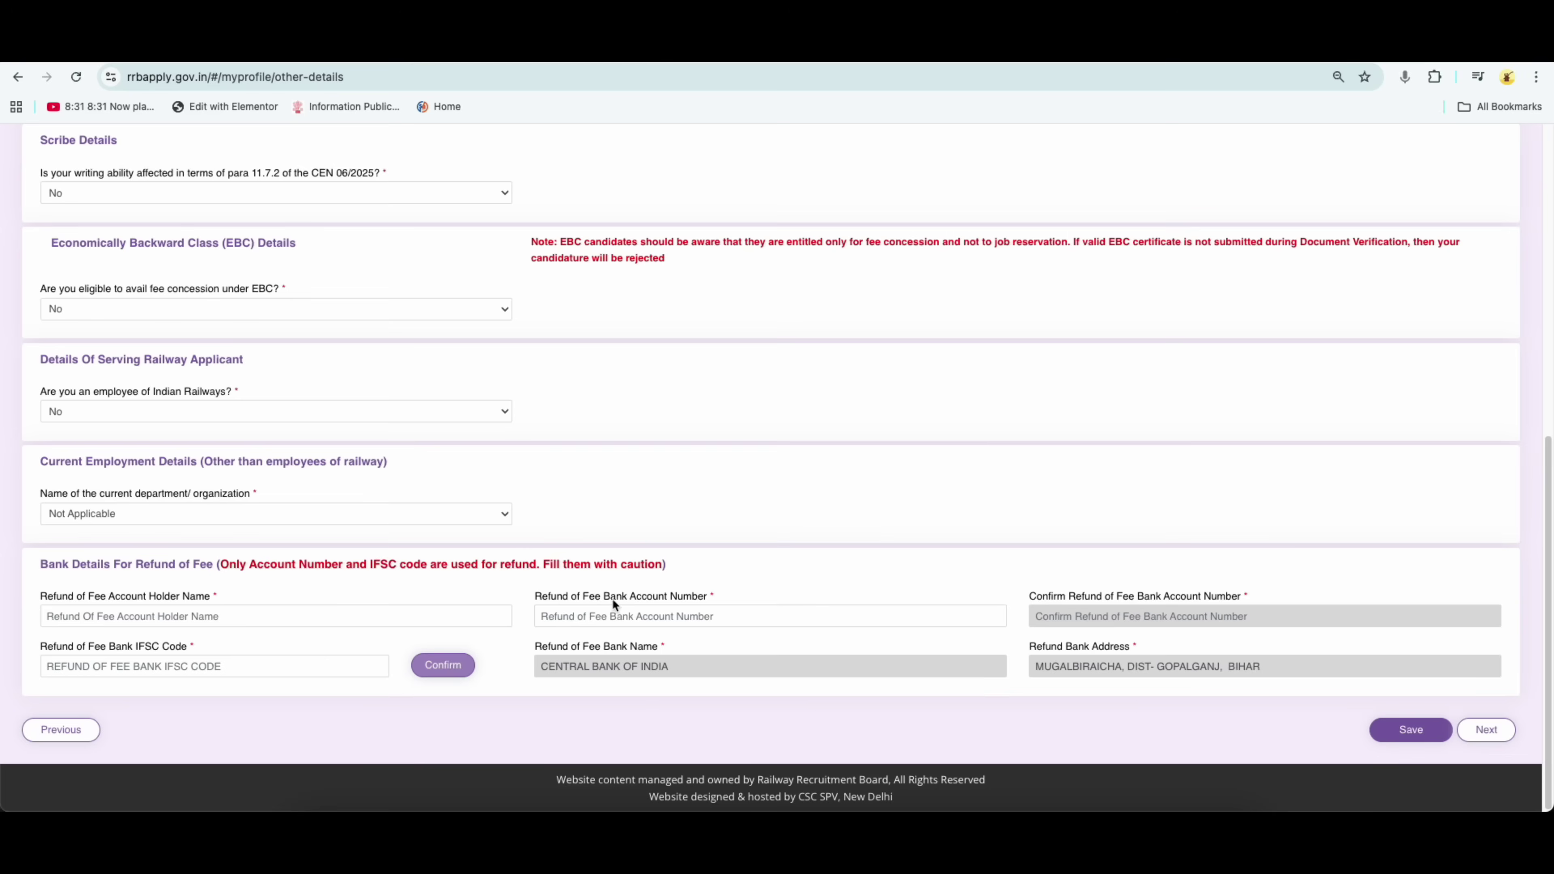
pyautogui.moveTo(609, 597); pyautogui.dragTo(692, 597)
pyautogui.moveTo(610, 647); pyautogui.dragTo(659, 647)
pyautogui.click(1409, 729)
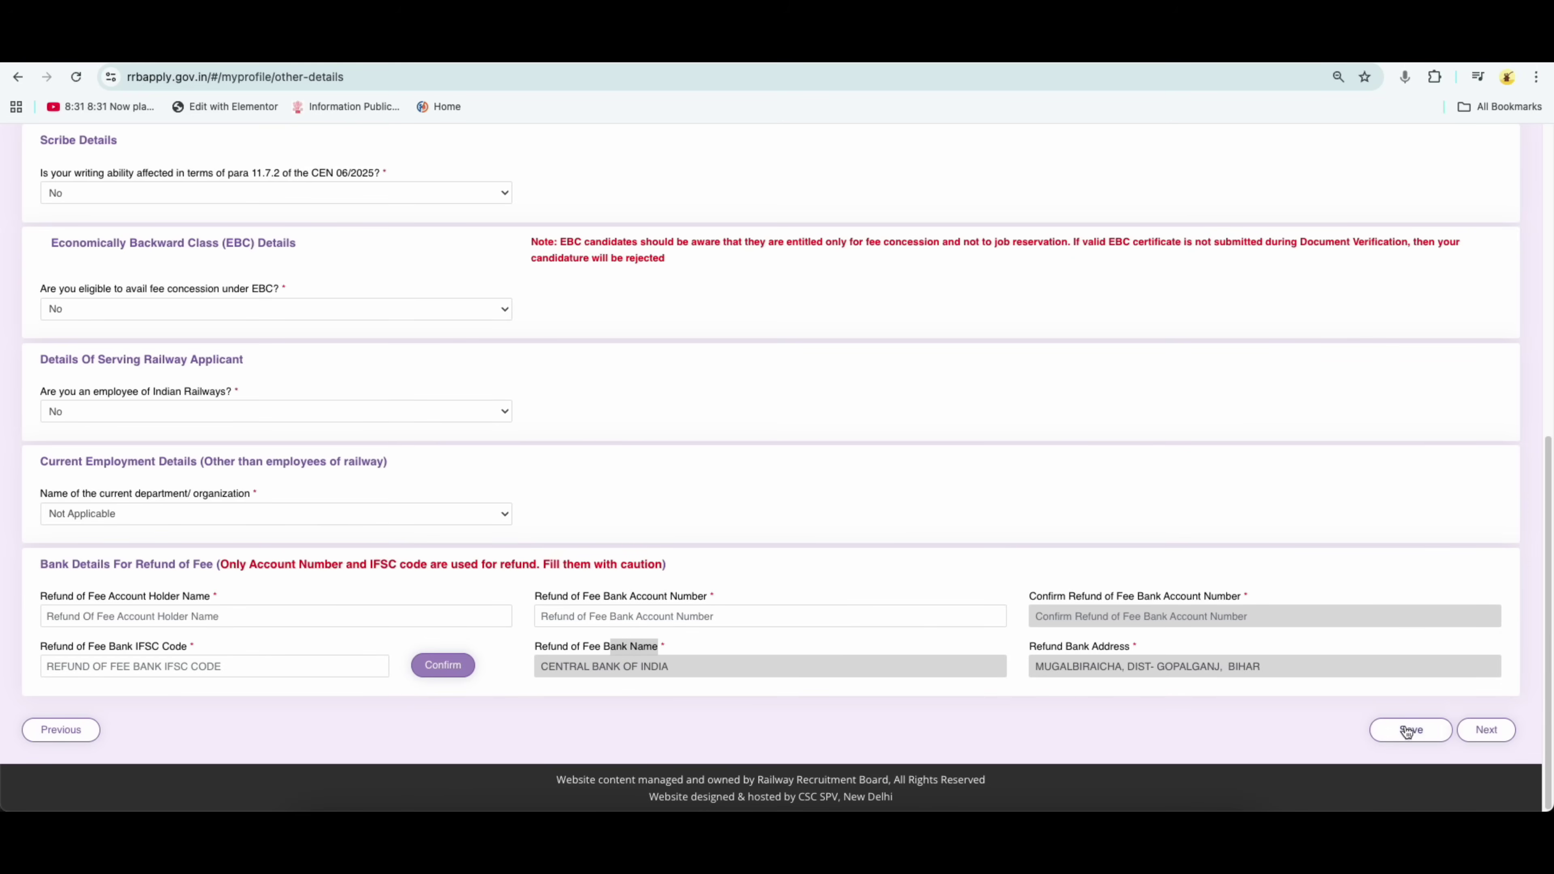
pyautogui.click(1409, 729)
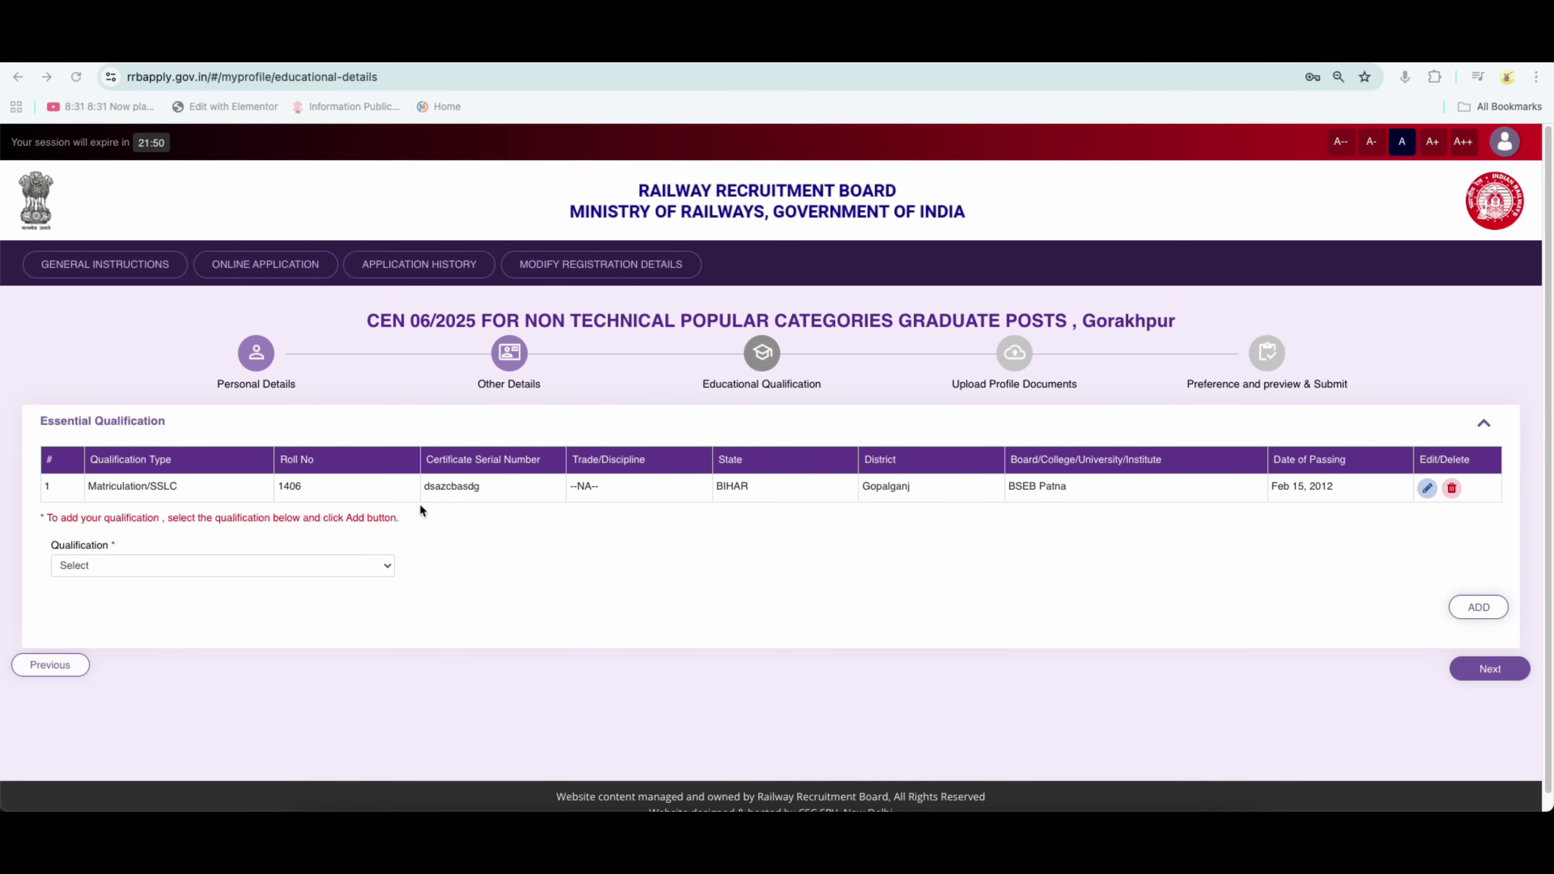
# Open the Matriculation/SSLC qualification for editing, check its details and update the entry
pyautogui.click(1428, 488)
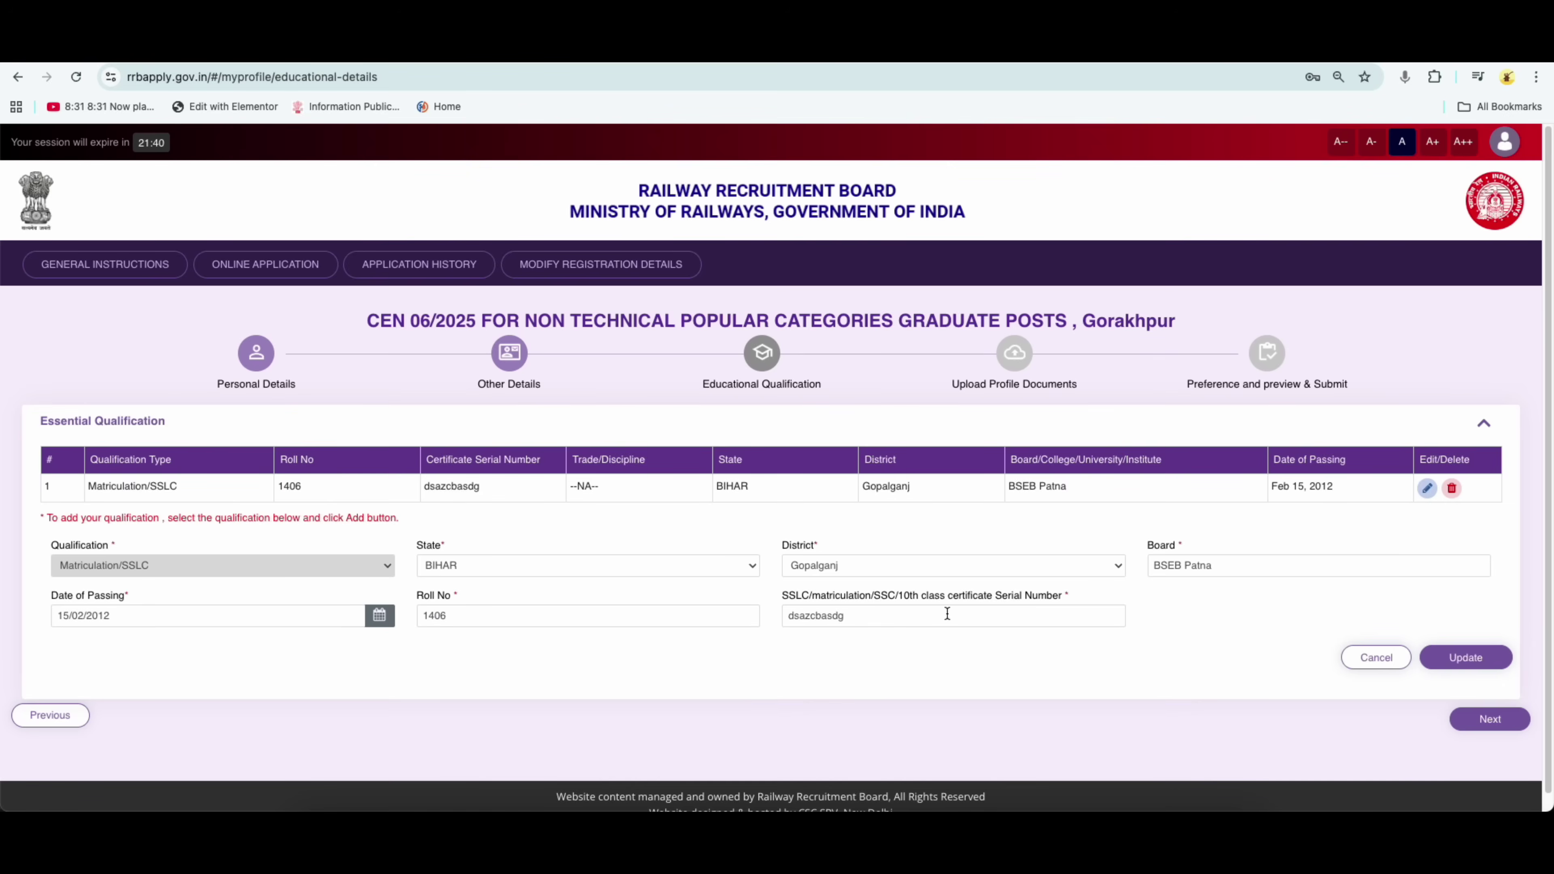
pyautogui.click(1463, 658)
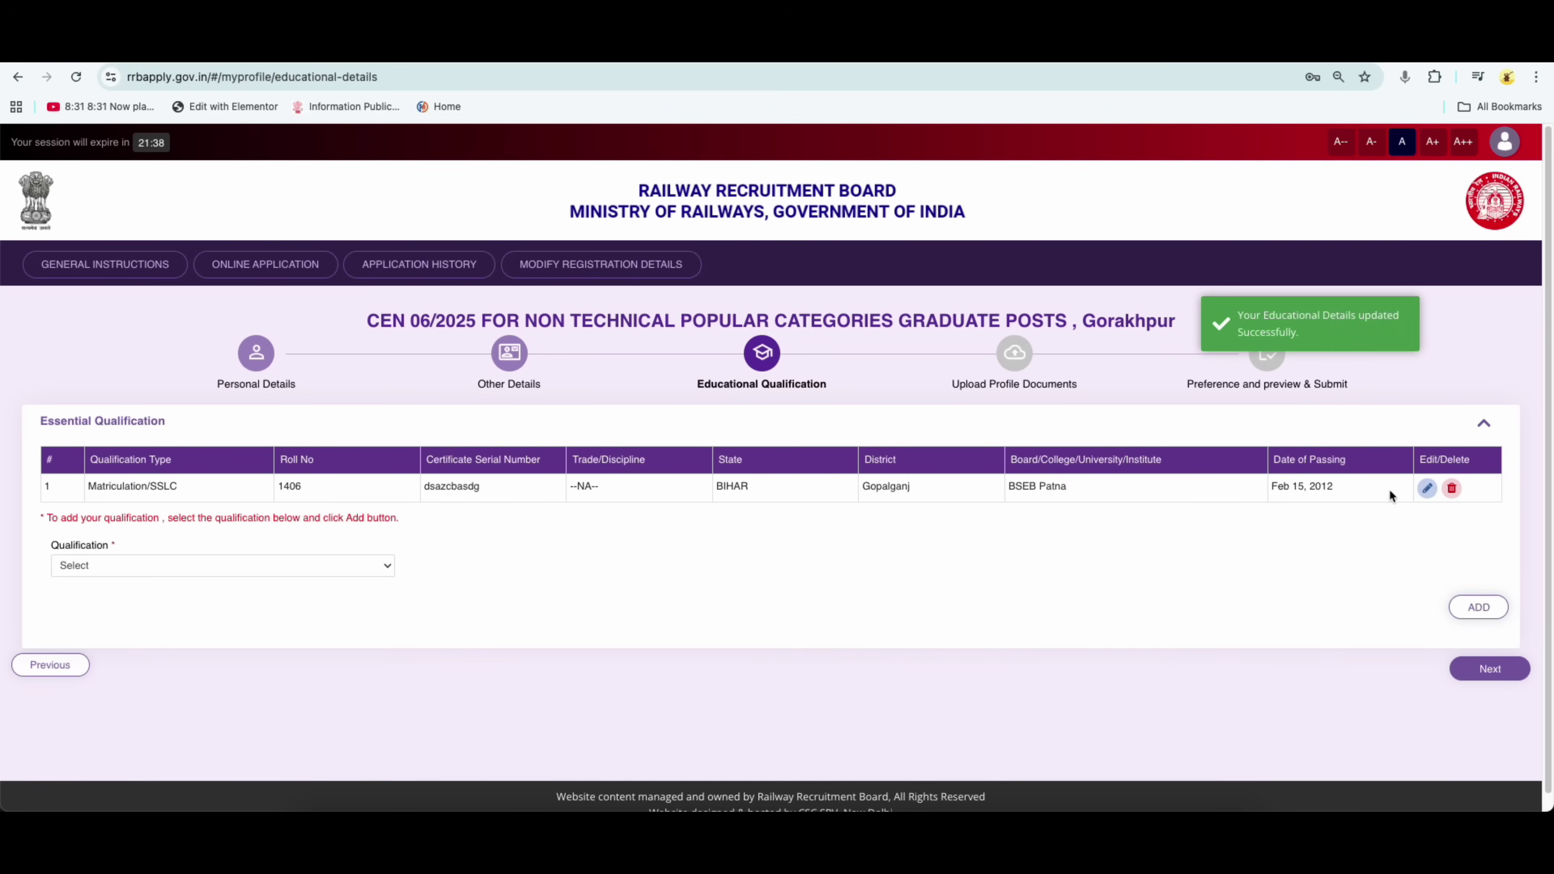
# Start a new qualification entry for a Bachelor degree, with Bachelor degree as the discipline/subject
pyautogui.click(117, 565)
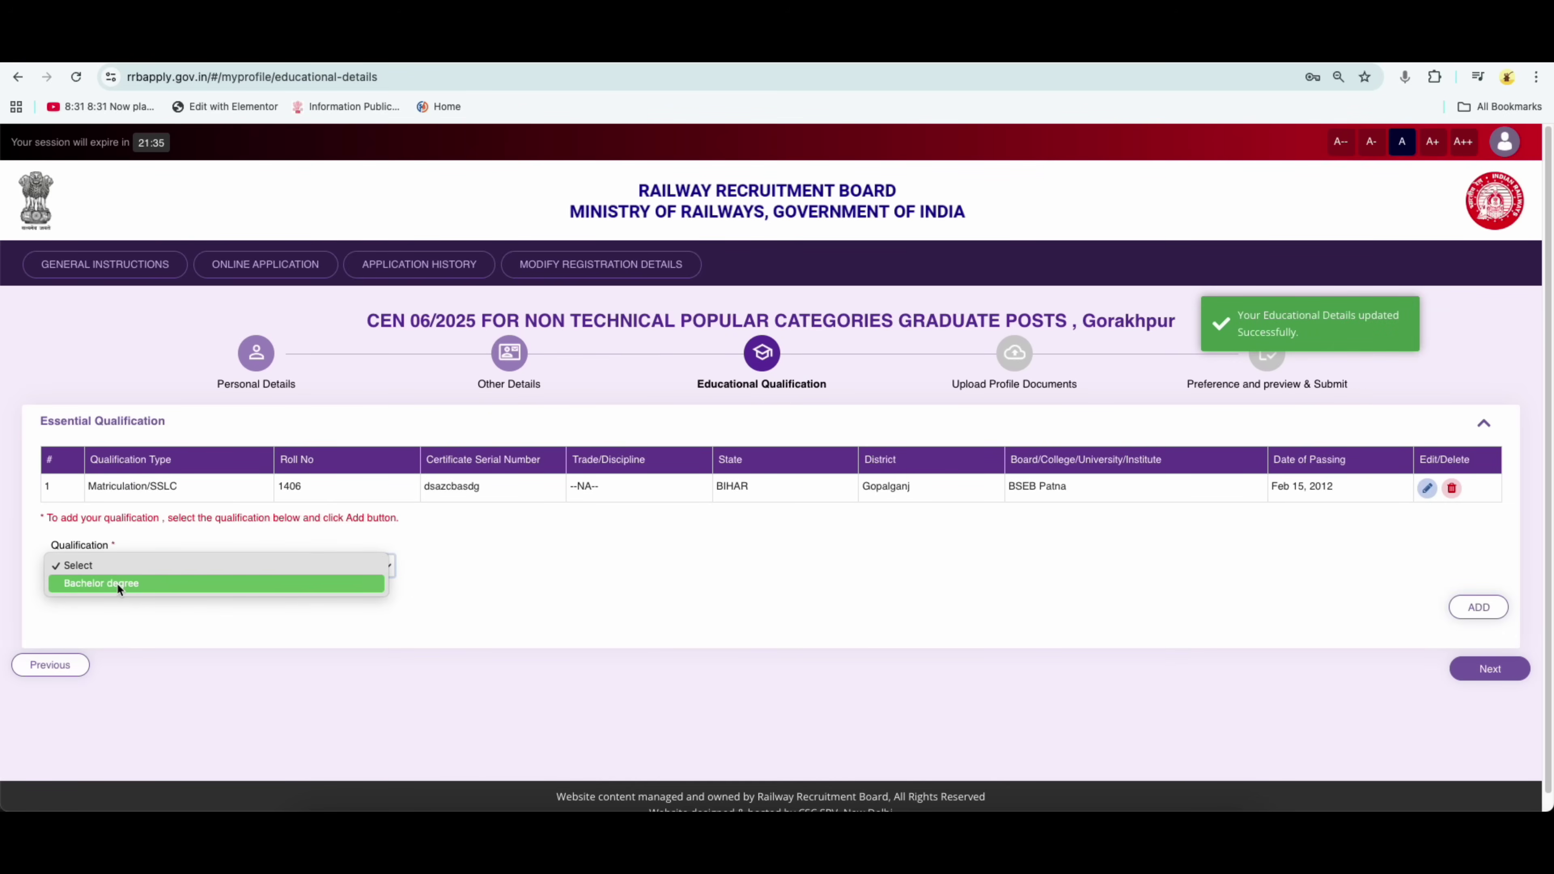
pyautogui.click(116, 583)
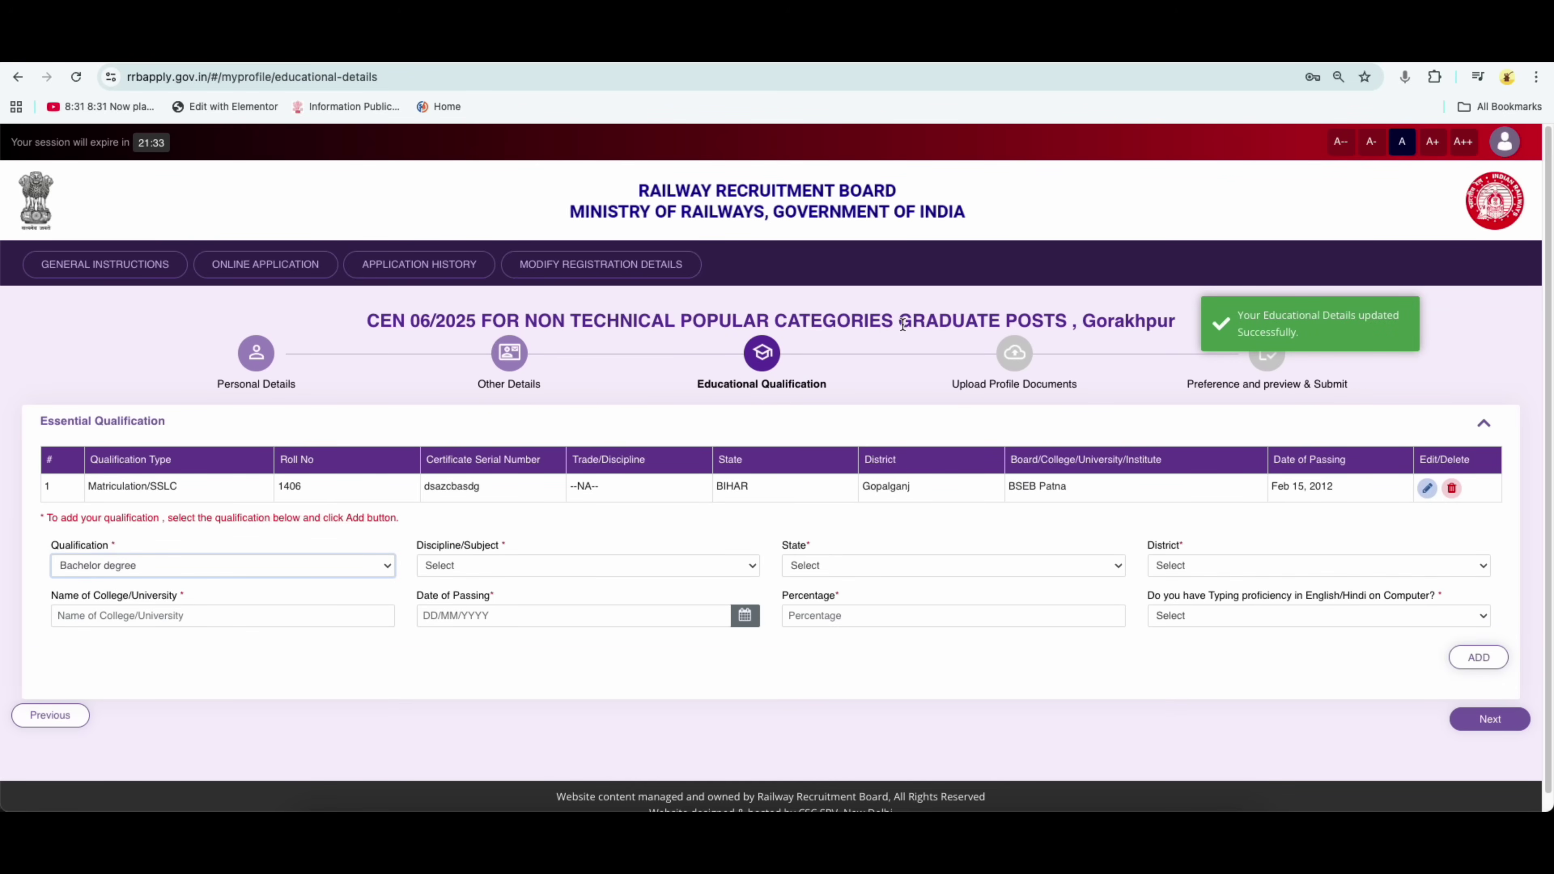
pyautogui.moveTo(899, 321); pyautogui.dragTo(1059, 325)
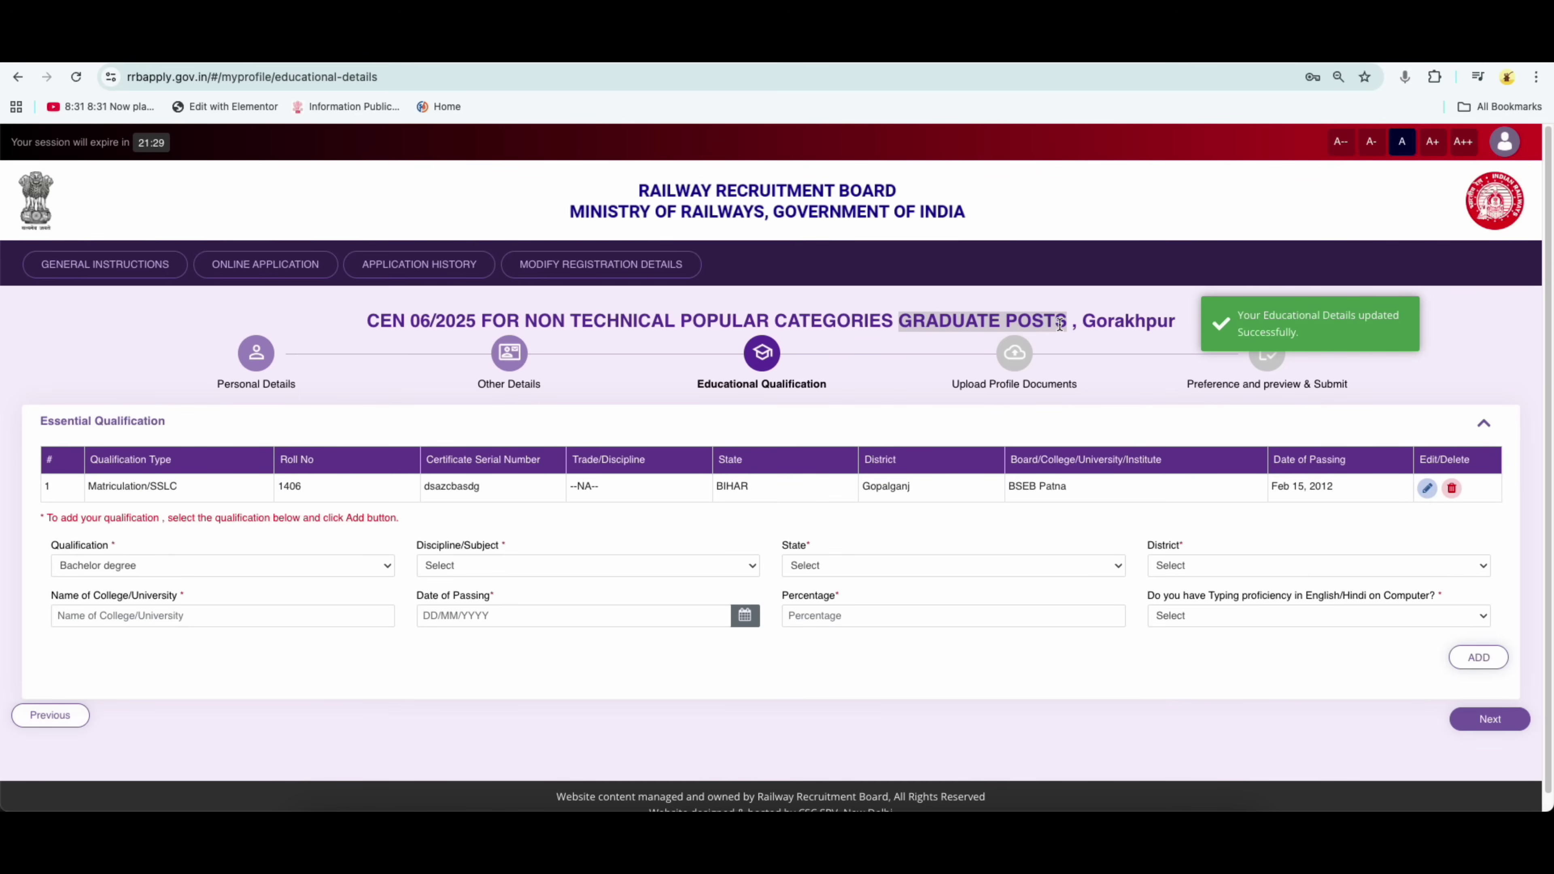
pyautogui.click(98, 564)
pyautogui.click(375, 559)
pyautogui.click(451, 562)
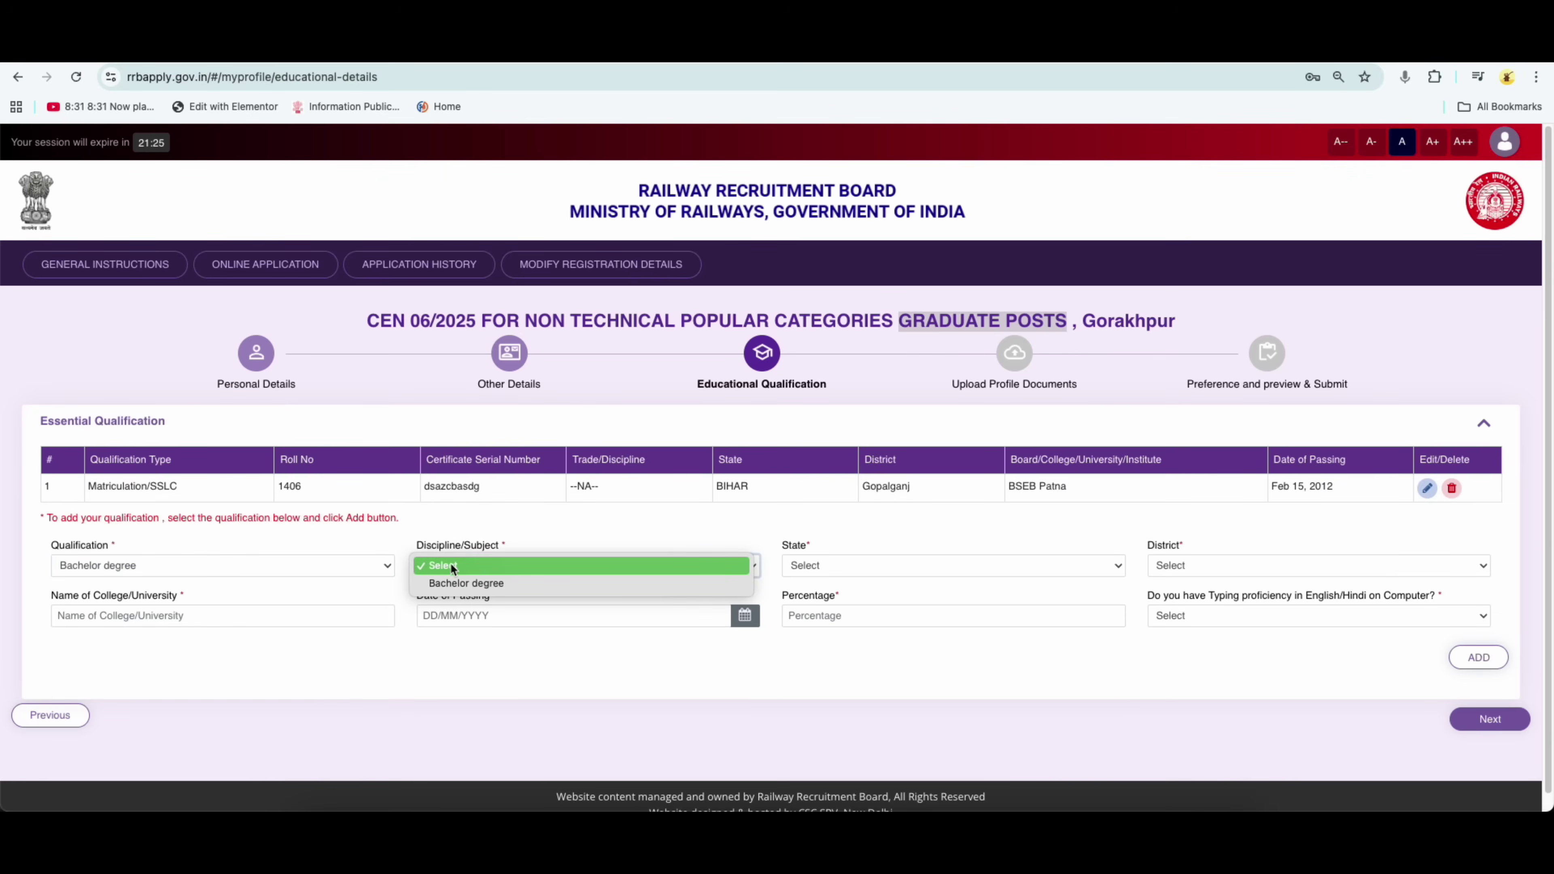
pyautogui.click(458, 583)
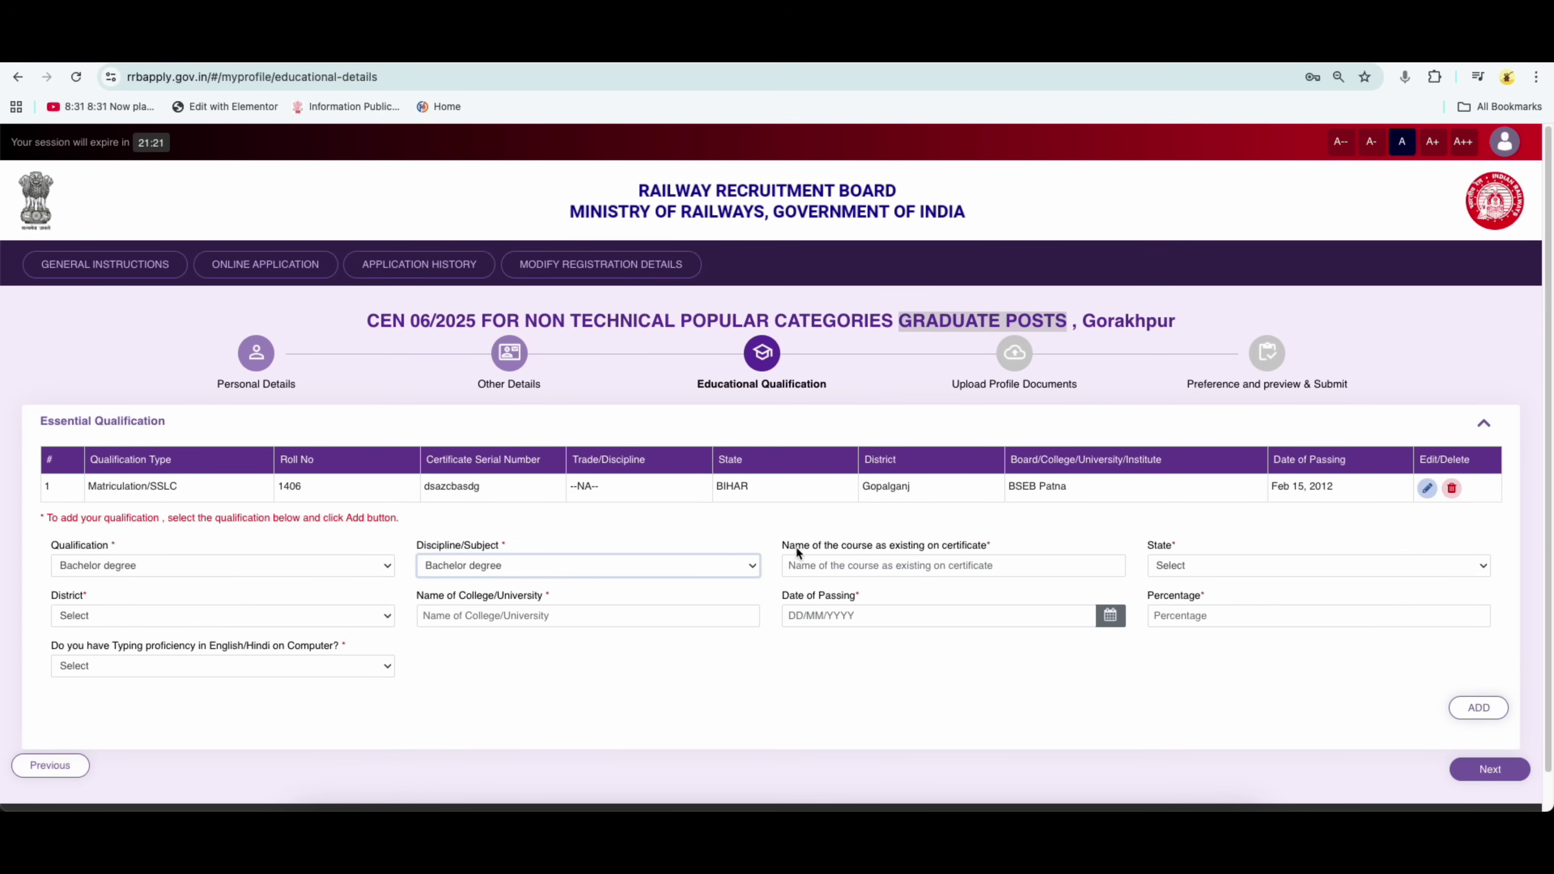
# Set the Bachelor degree's state to BIHAR and district to Araria, and look over the course, college and passing date fields
pyautogui.moveTo(783, 549); pyautogui.dragTo(864, 566)
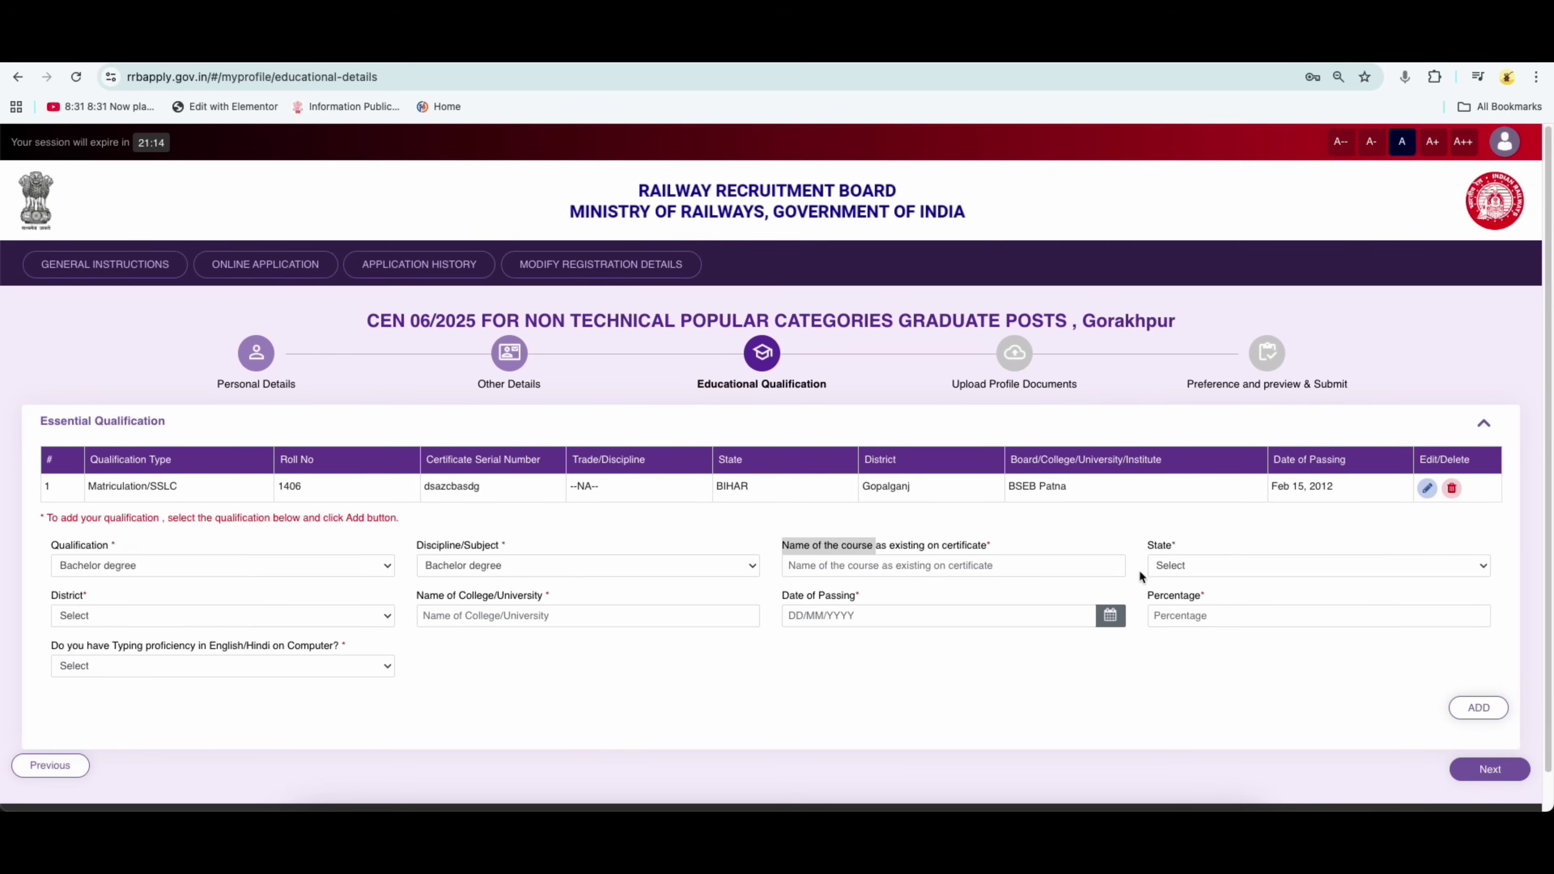
pyautogui.click(1171, 566)
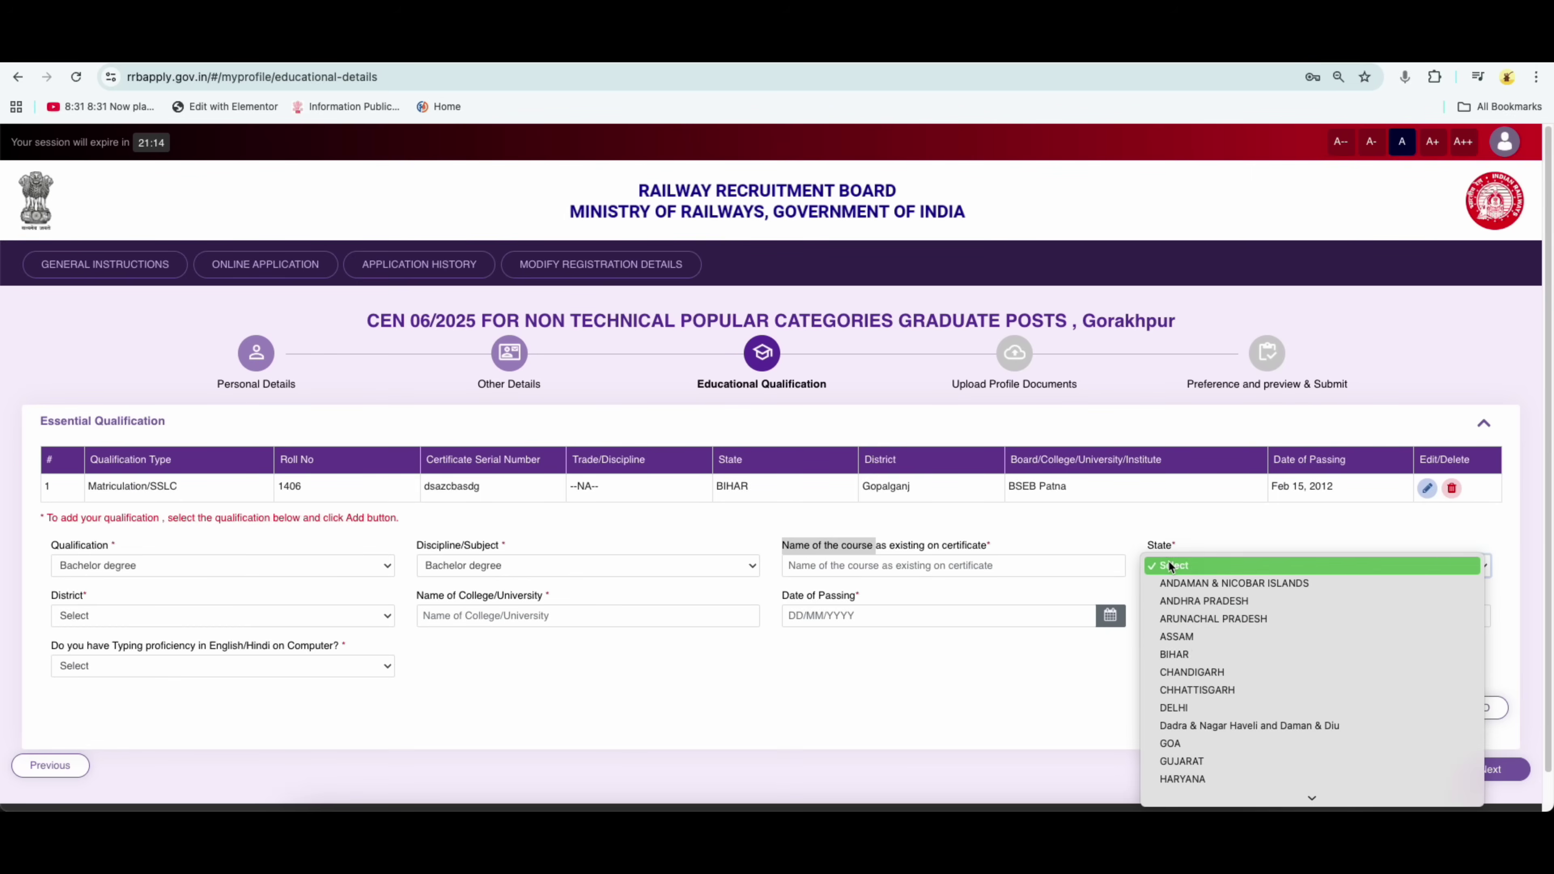
pyautogui.click(1183, 658)
pyautogui.click(93, 620)
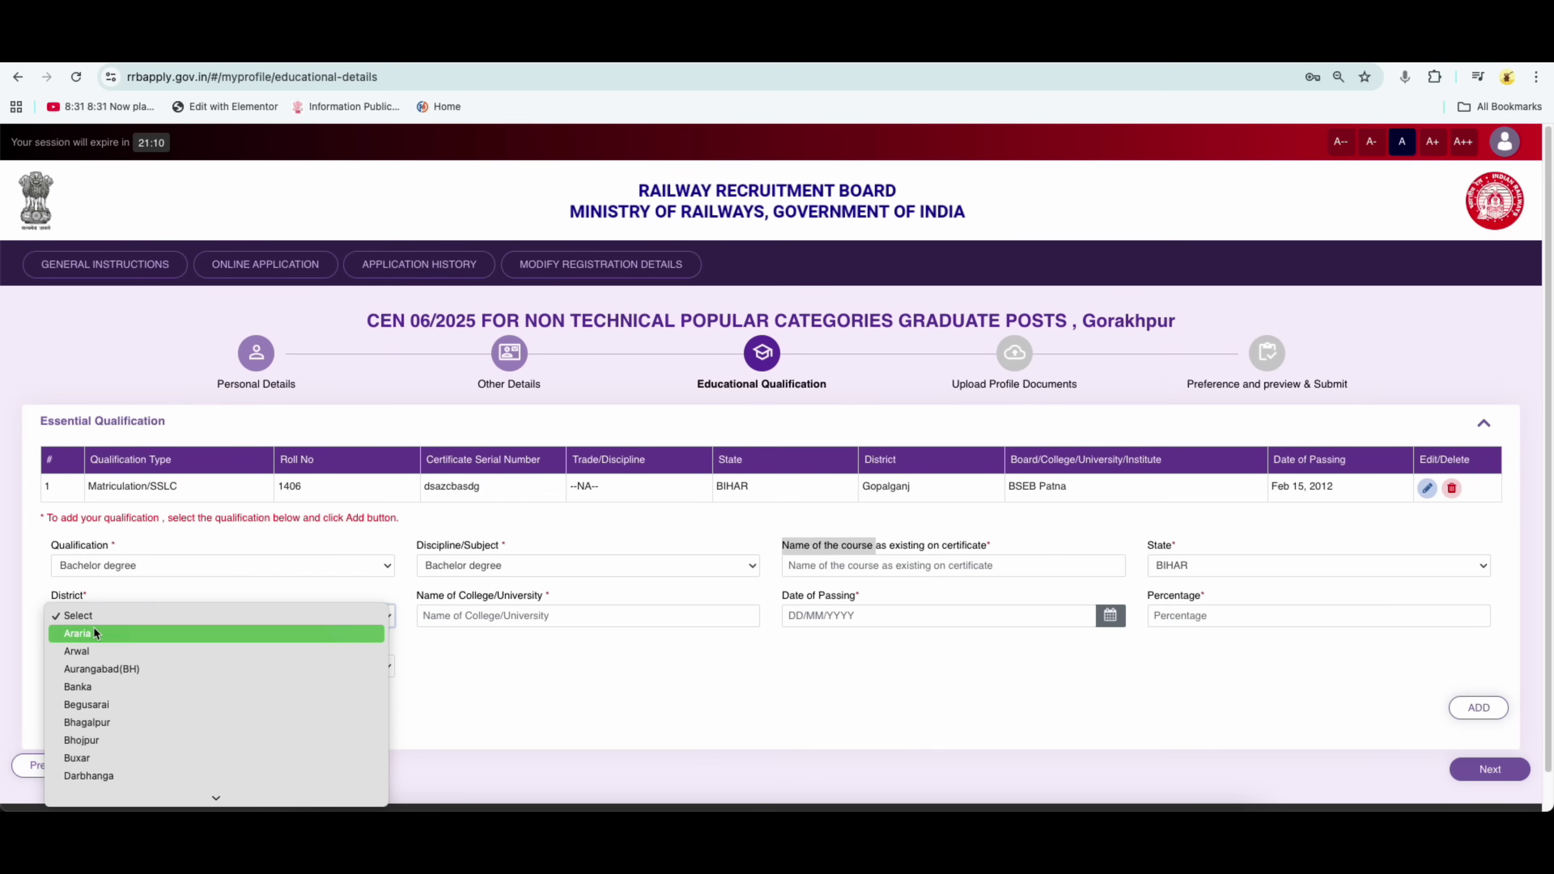
pyautogui.click(93, 634)
pyautogui.click(468, 598)
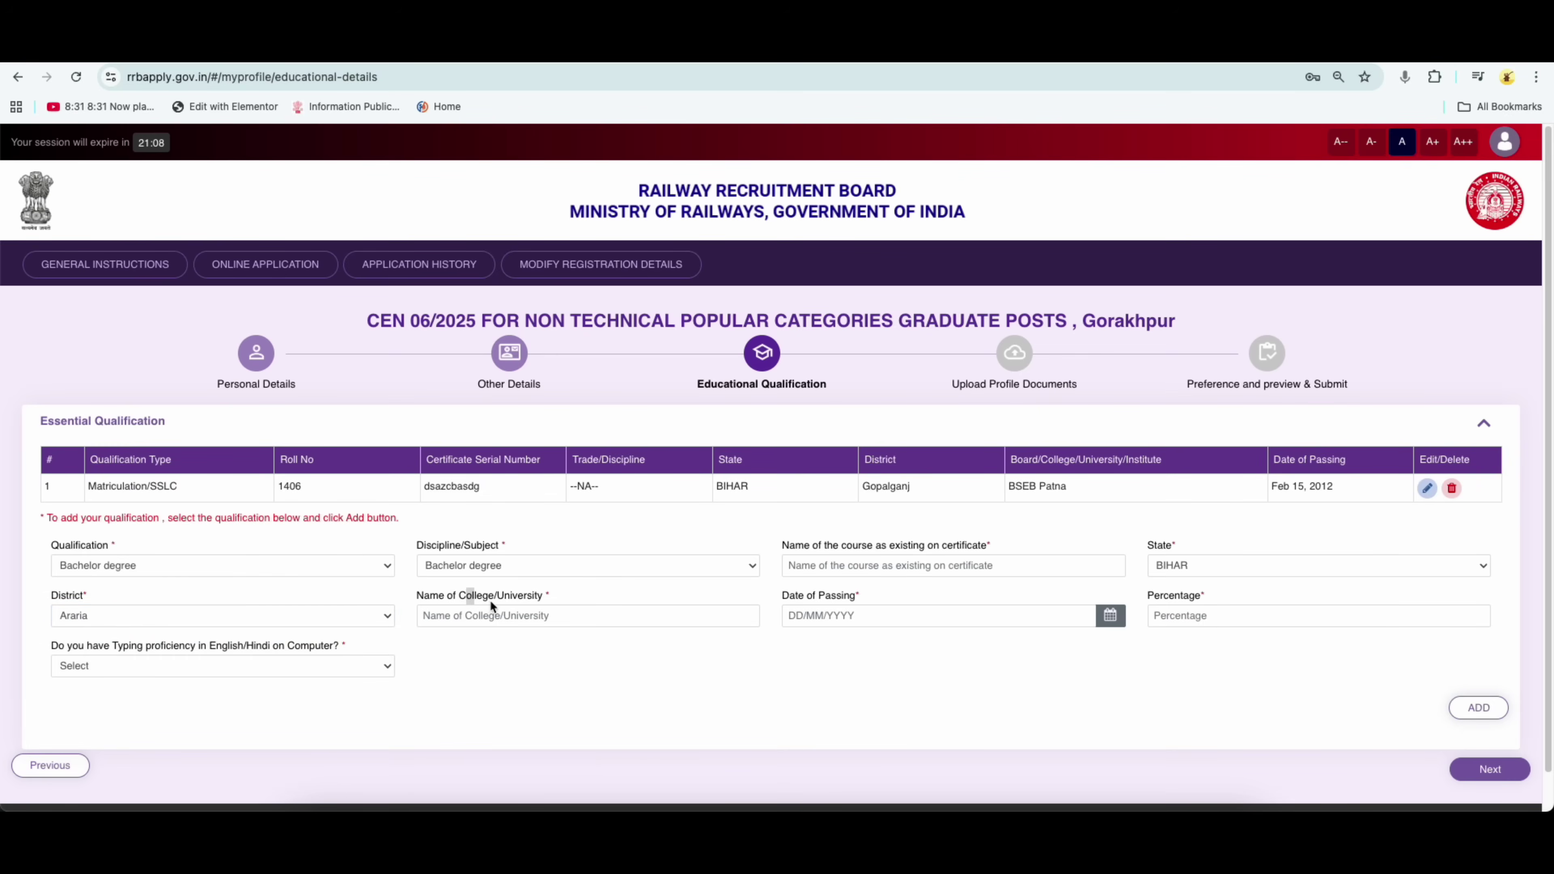
pyautogui.moveTo(498, 599); pyautogui.dragTo(542, 598)
pyautogui.moveTo(784, 598); pyautogui.dragTo(857, 626)
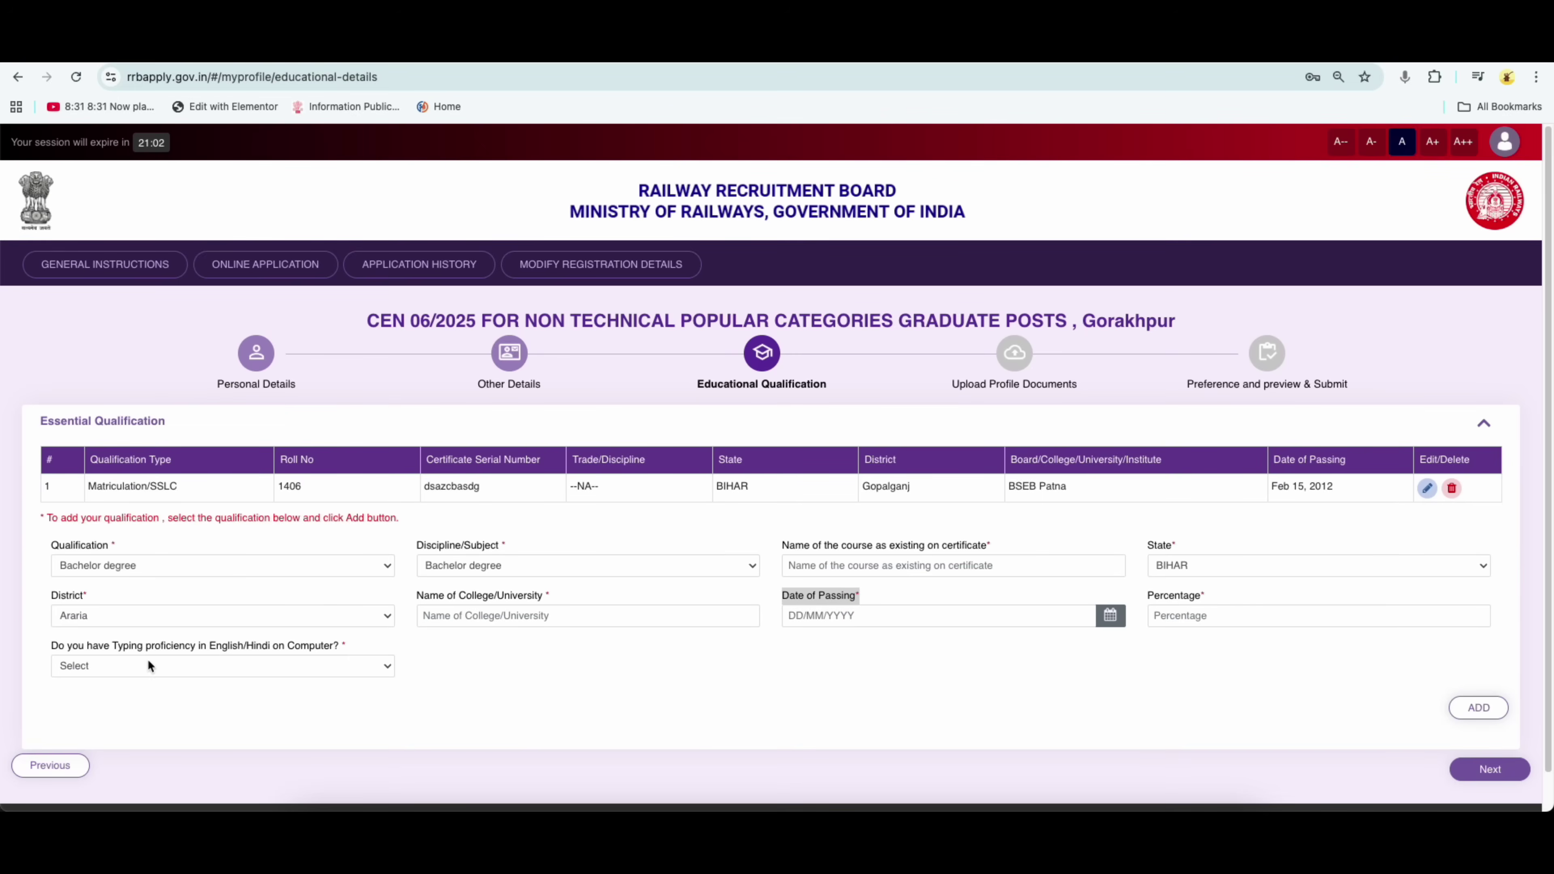
# Answer Yes to the English/Hindi typing proficiency question, and glance at the CEN_06_2025_GRADUATE_POSTS.pdf notification before returning to the form
pyautogui.moveTo(118, 648); pyautogui.dragTo(185, 647)
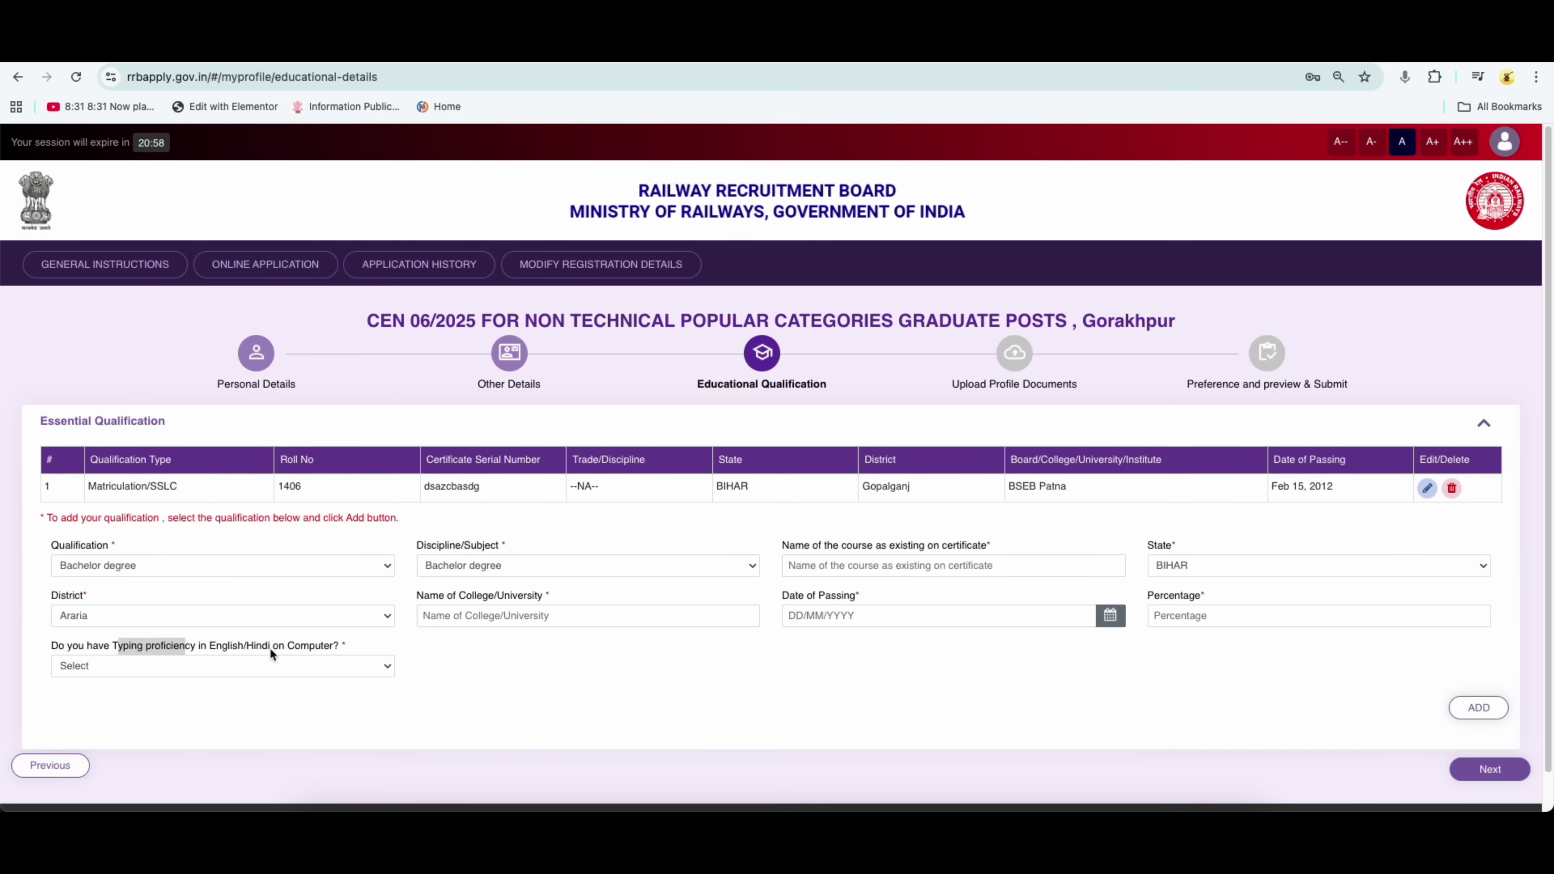
pyautogui.click(272, 661)
pyautogui.click(87, 683)
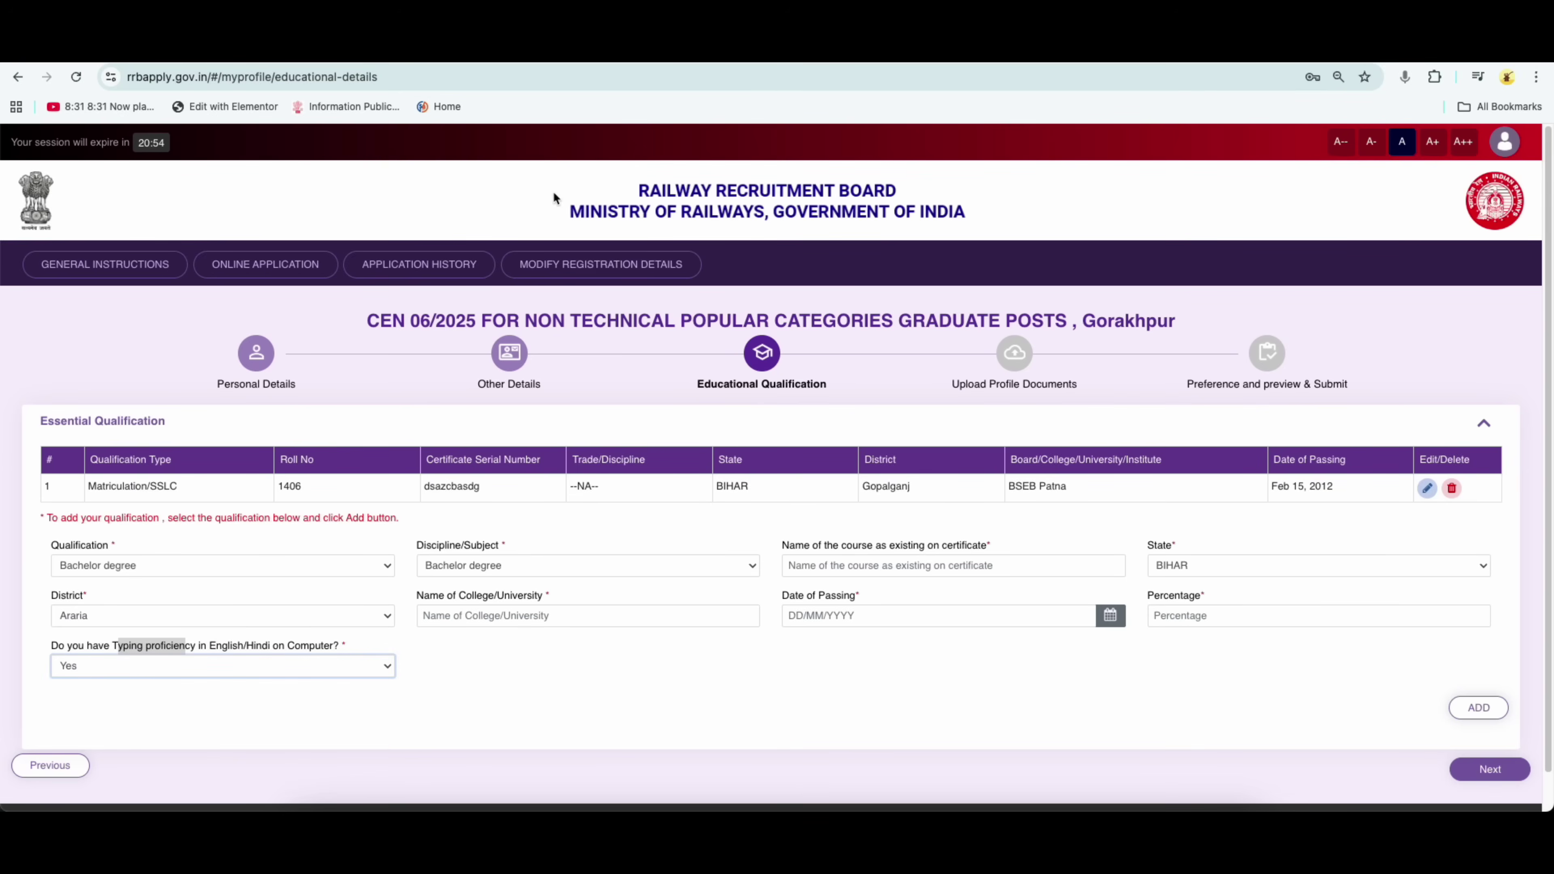
pyautogui.click(668, 50)
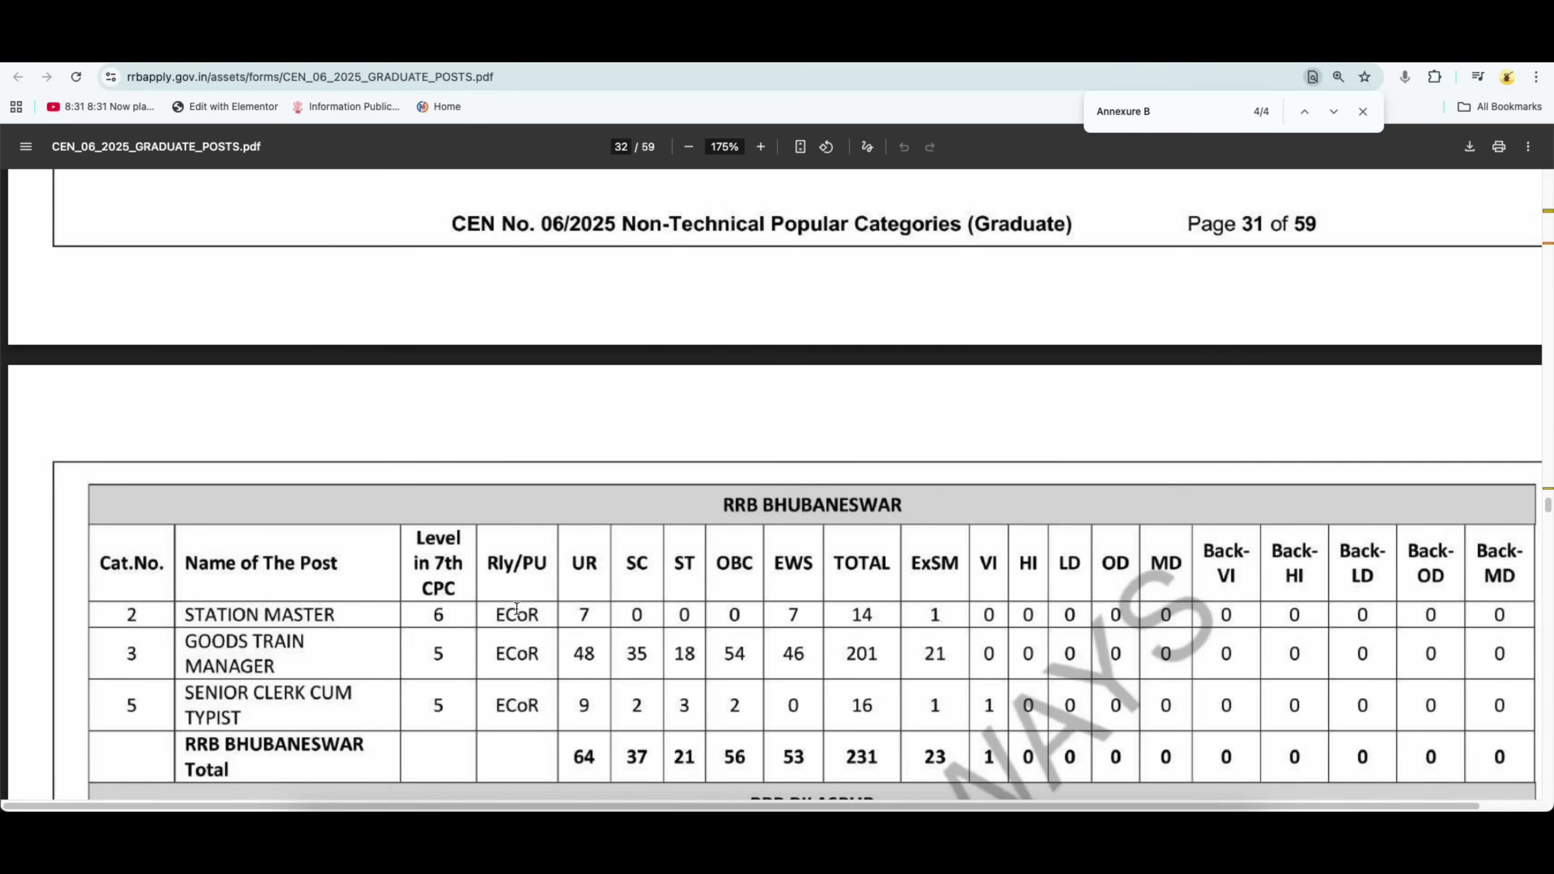
pyautogui.click(263, 50)
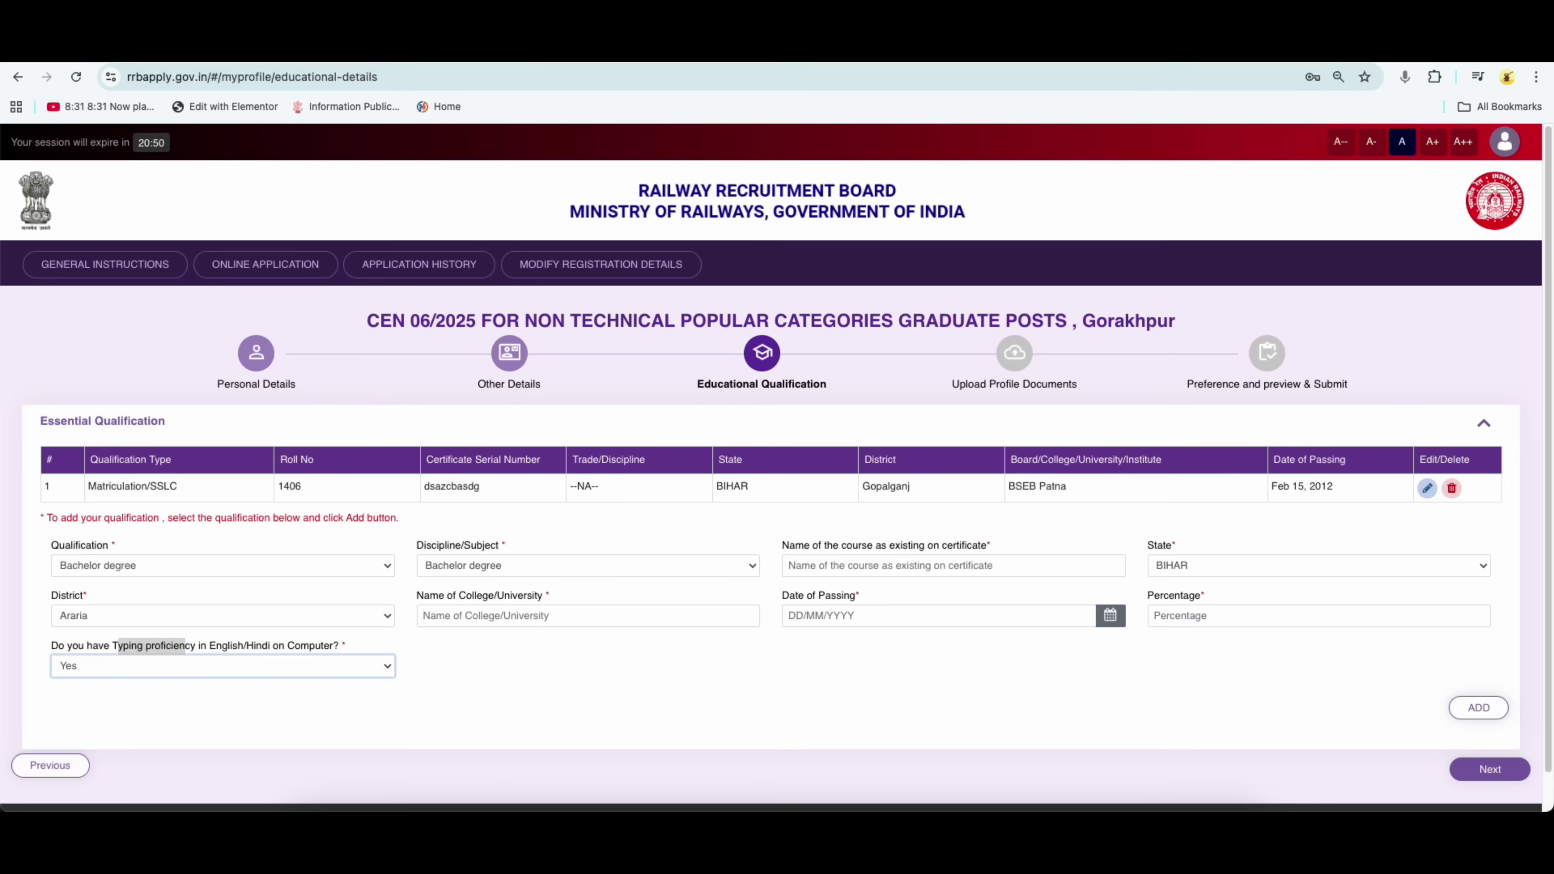
# Complete the Bachelor degree entry with typing proficiency No, college Demo and passing date Nov 13, 2024, and proceed to Upload Profile Documents
pyautogui.click(223, 660)
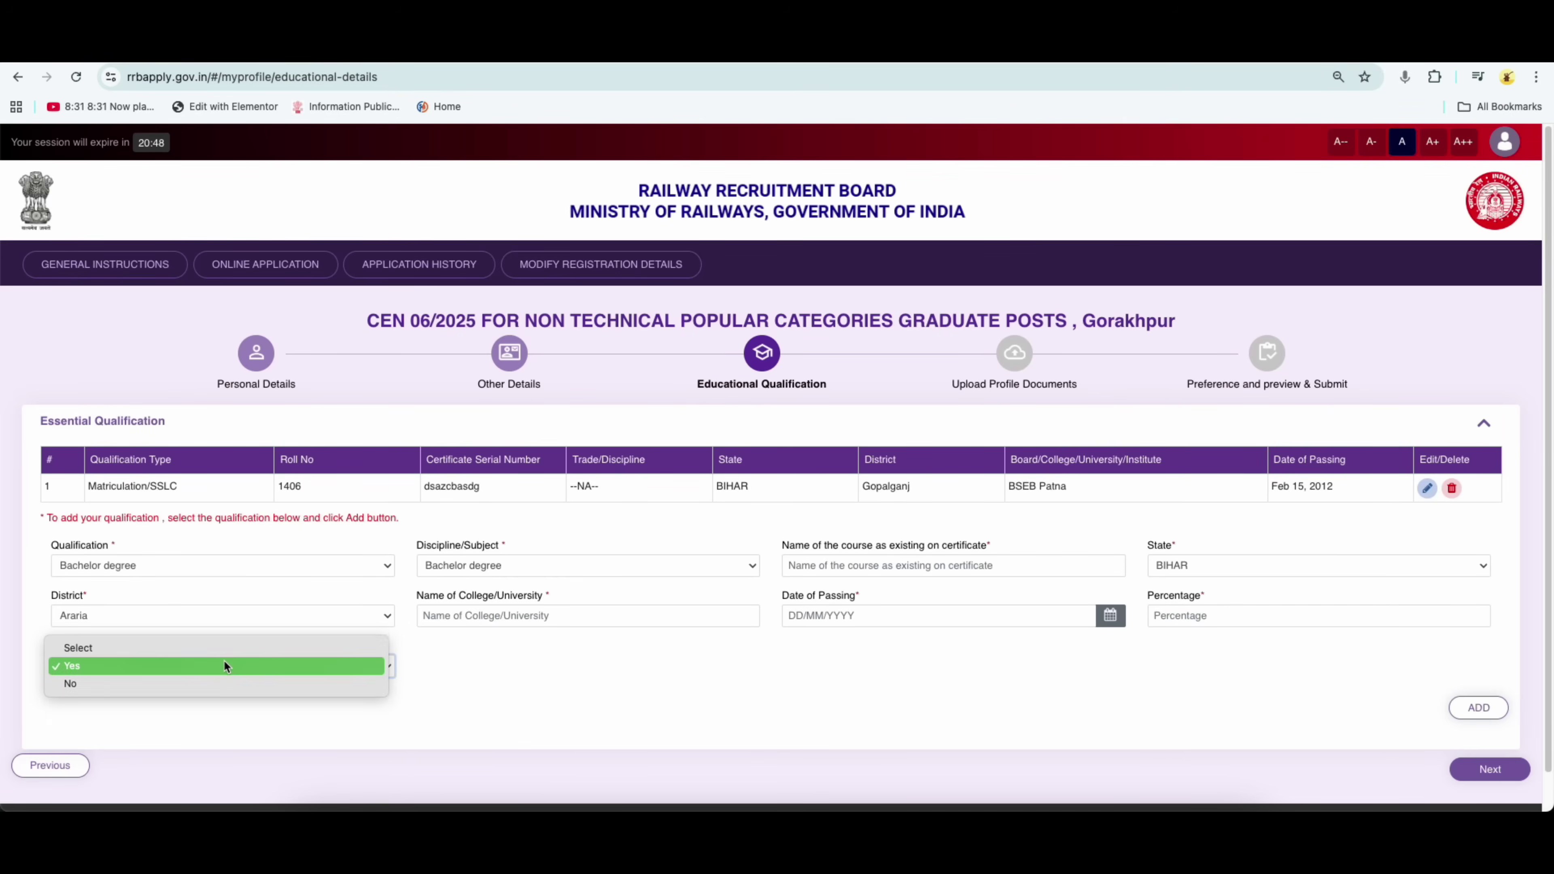
pyautogui.click(151, 685)
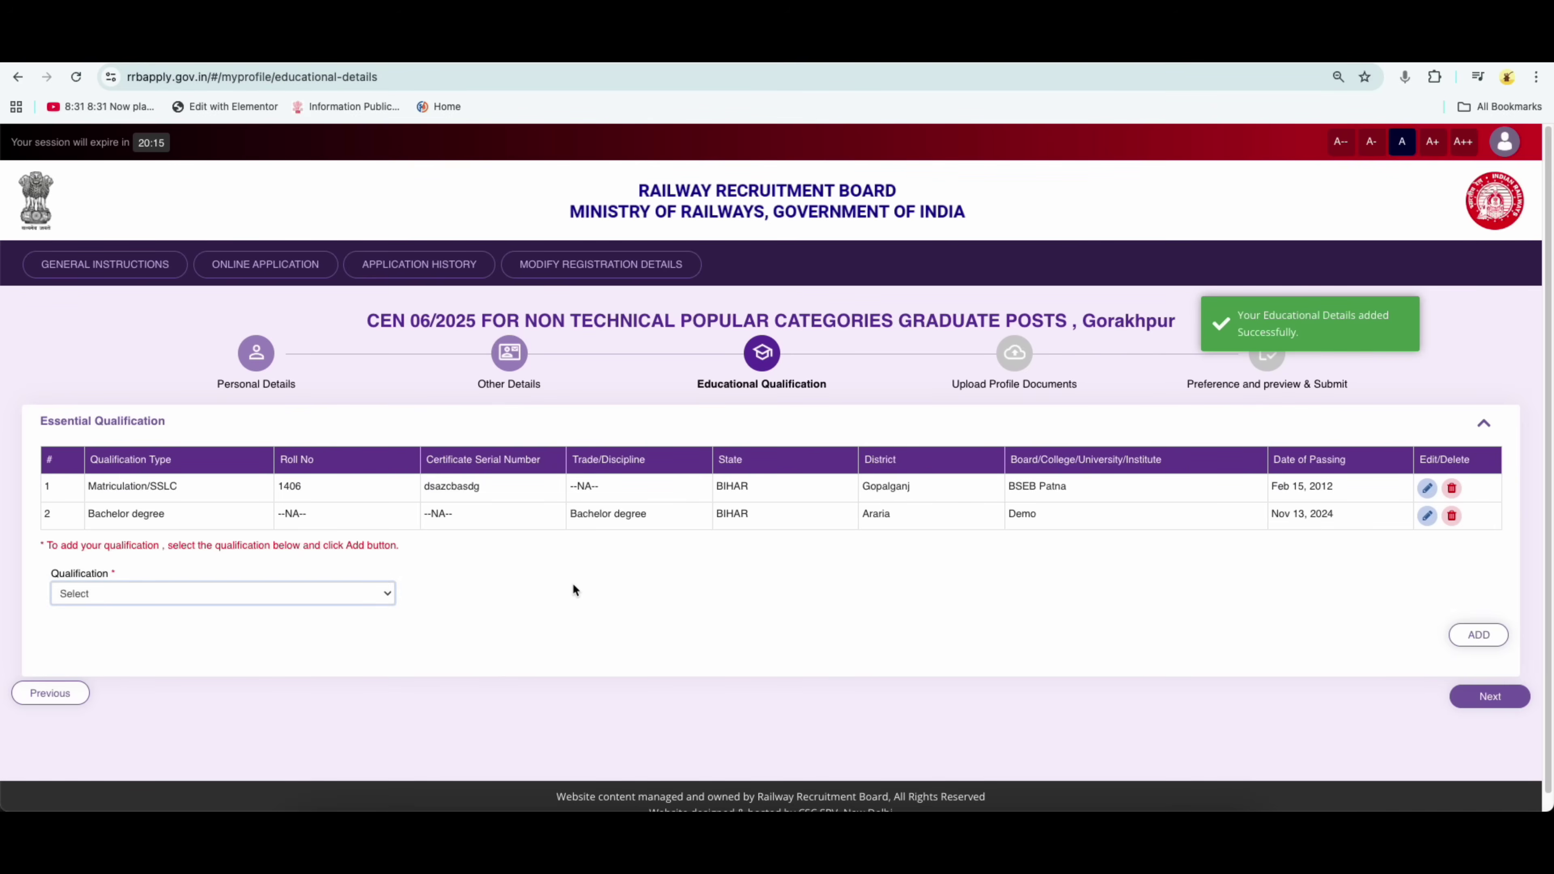
pyautogui.click(1490, 696)
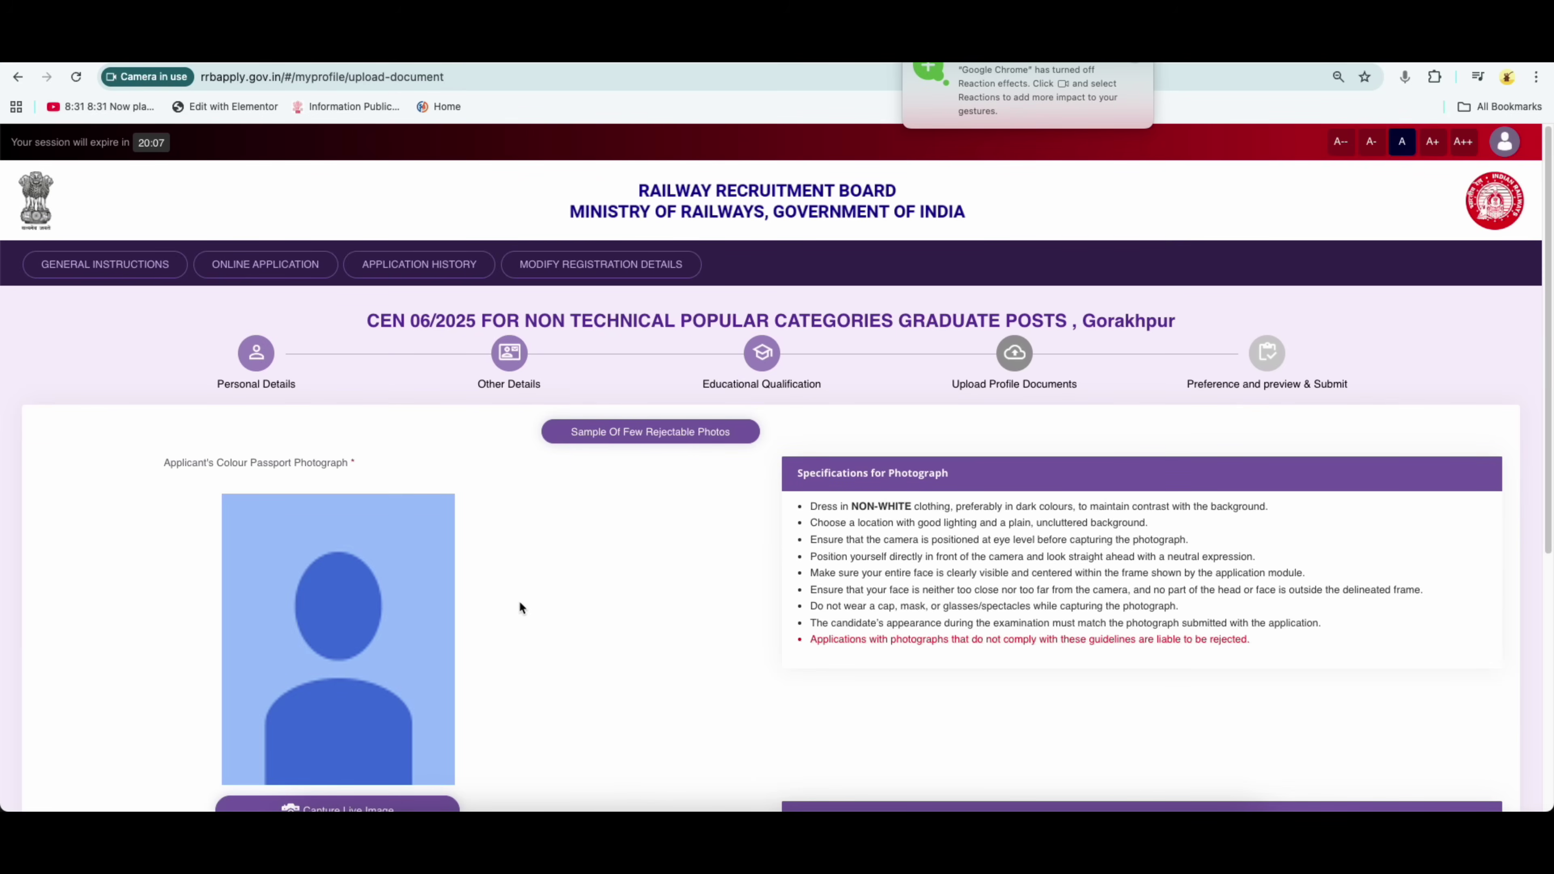
# View the QR code for capturing the live photograph from a mobile phone, and close it
pyautogui.scroll(-3, 520, 603)
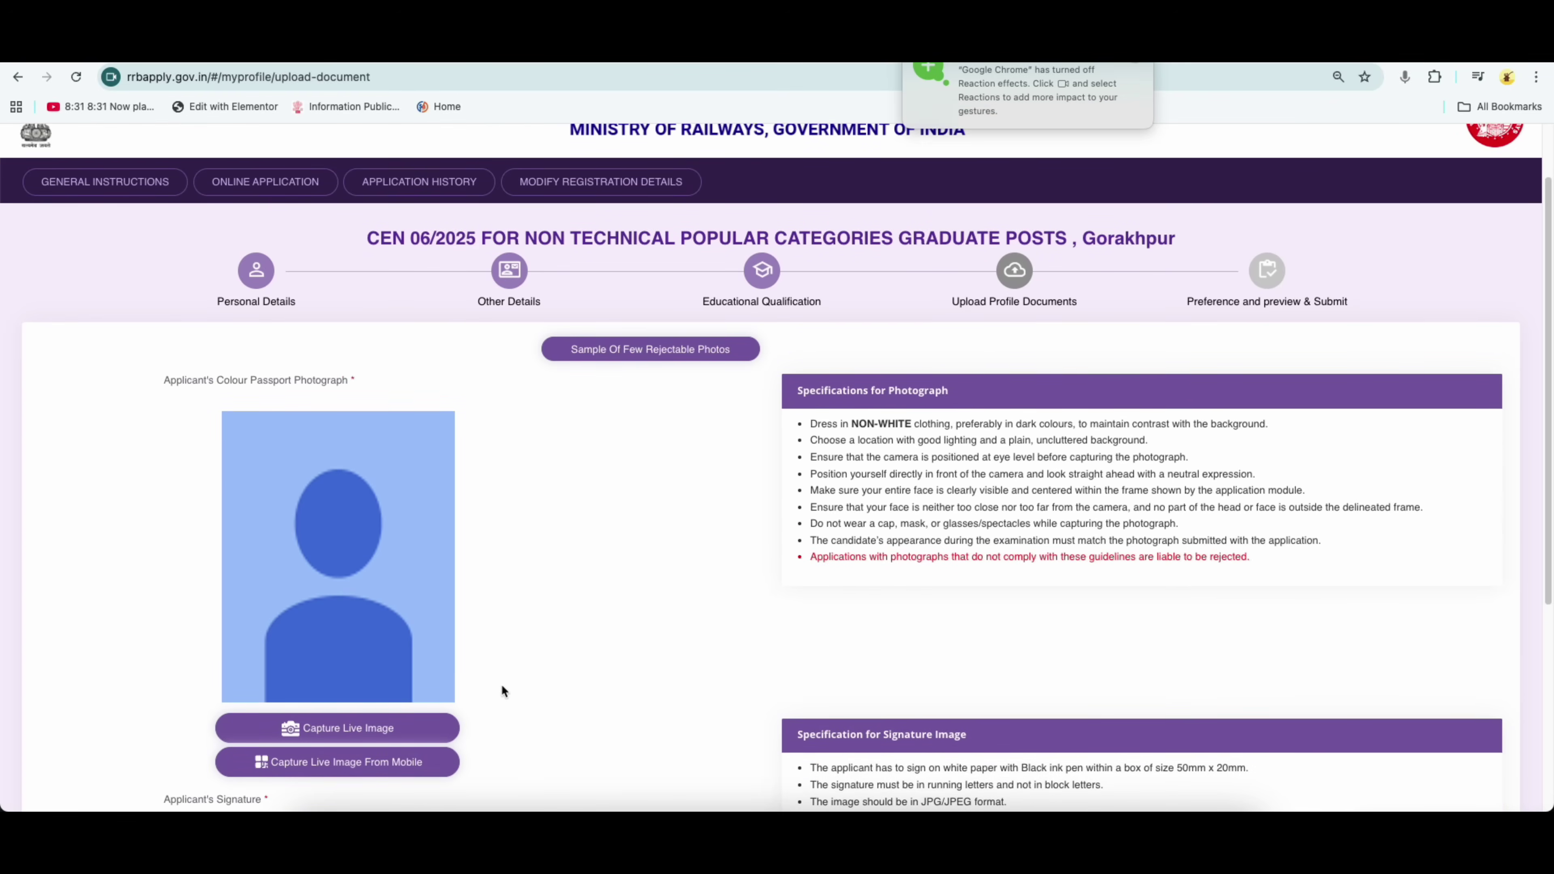
pyautogui.scroll(-1, 502, 691)
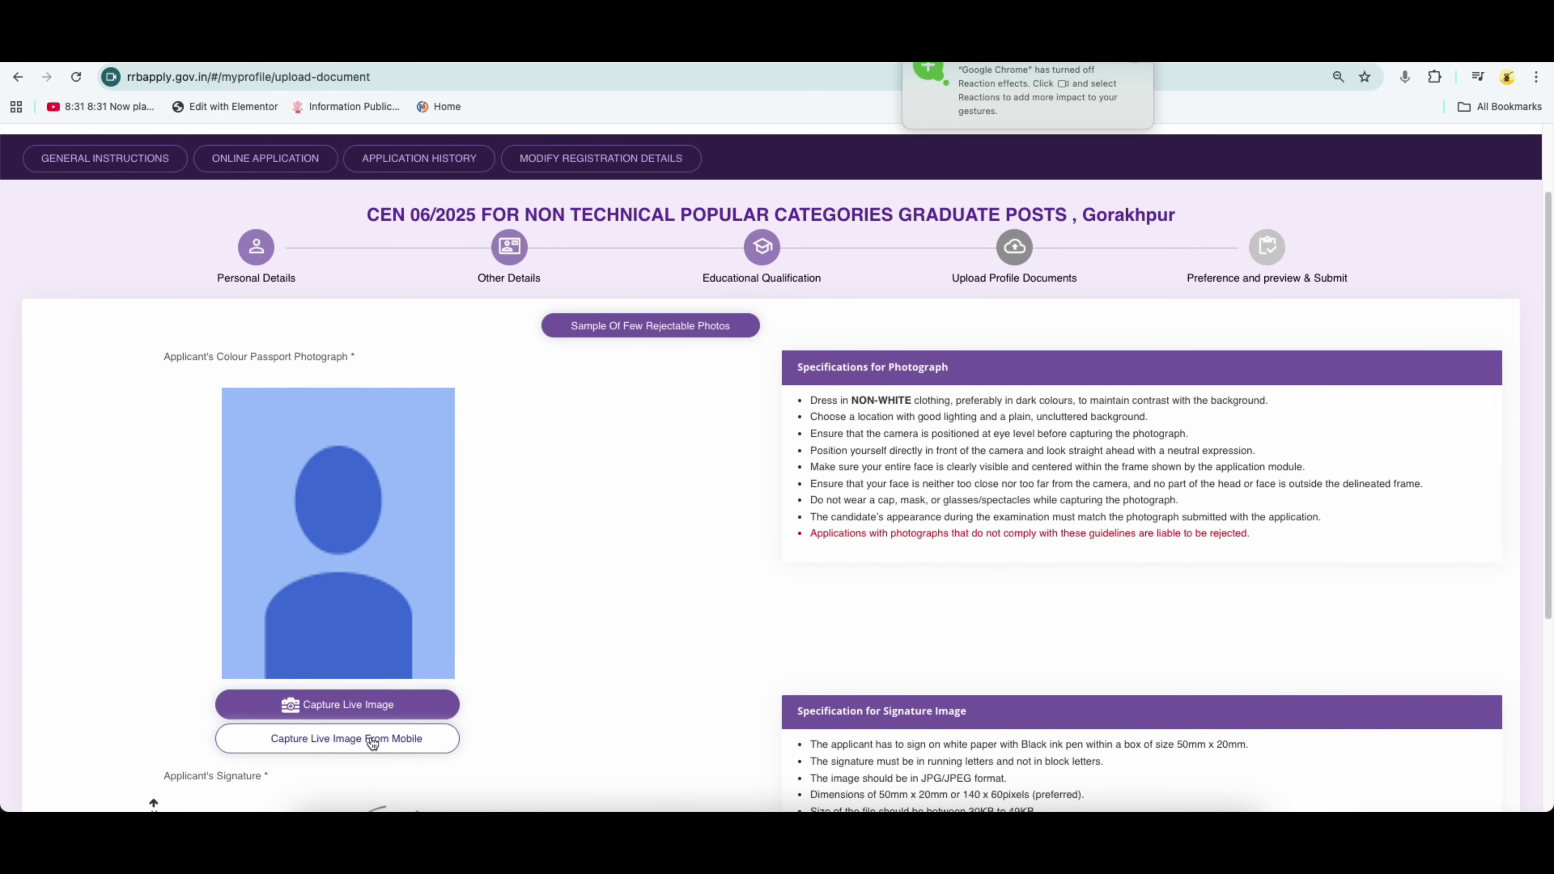
pyautogui.click(373, 741)
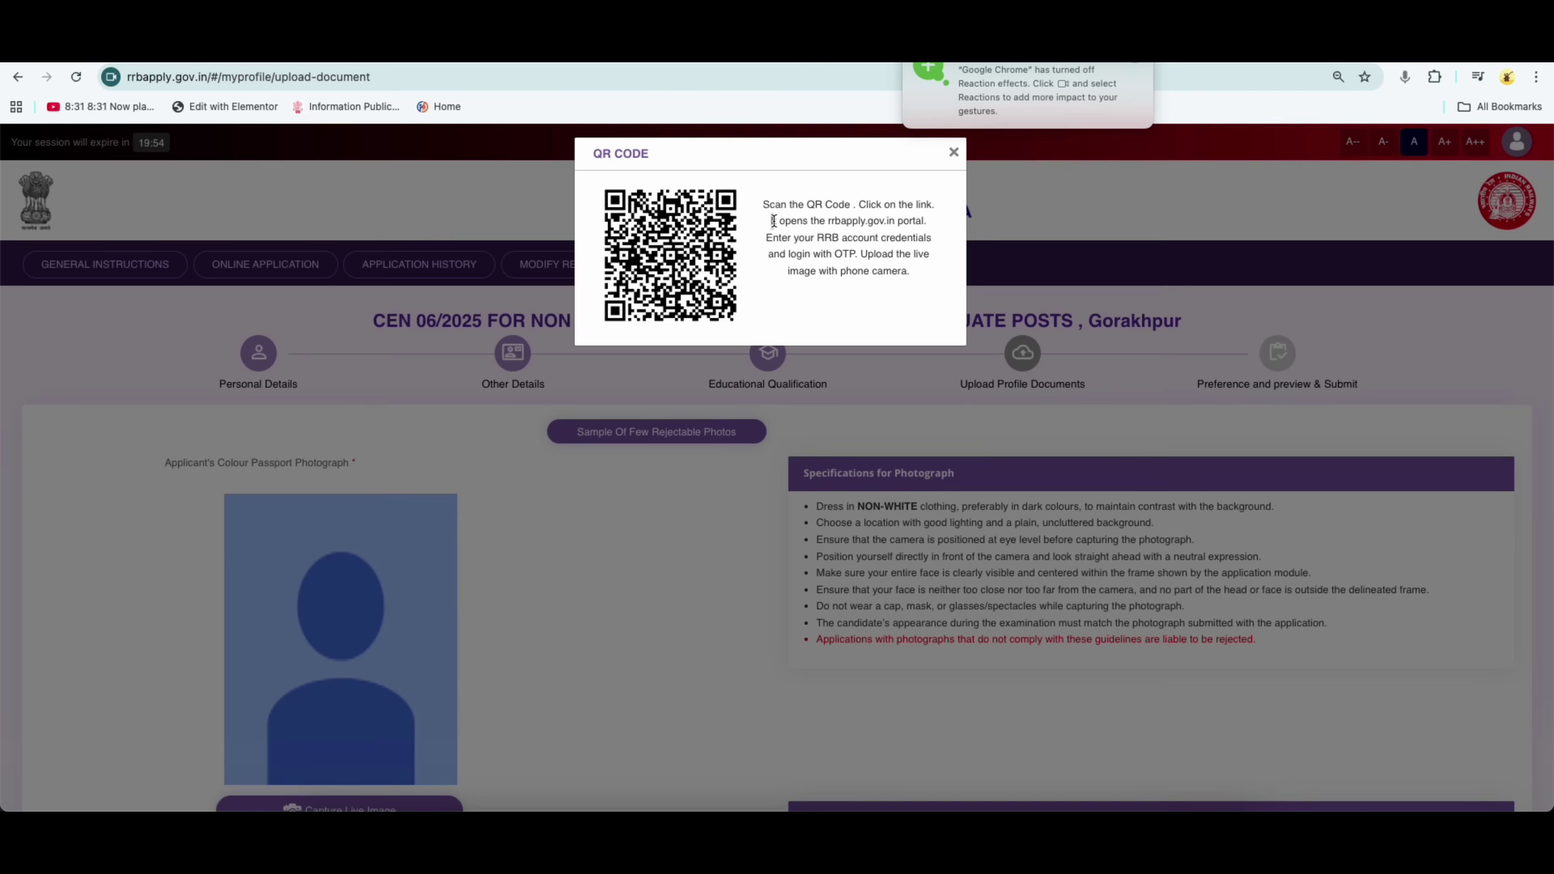
pyautogui.click(953, 154)
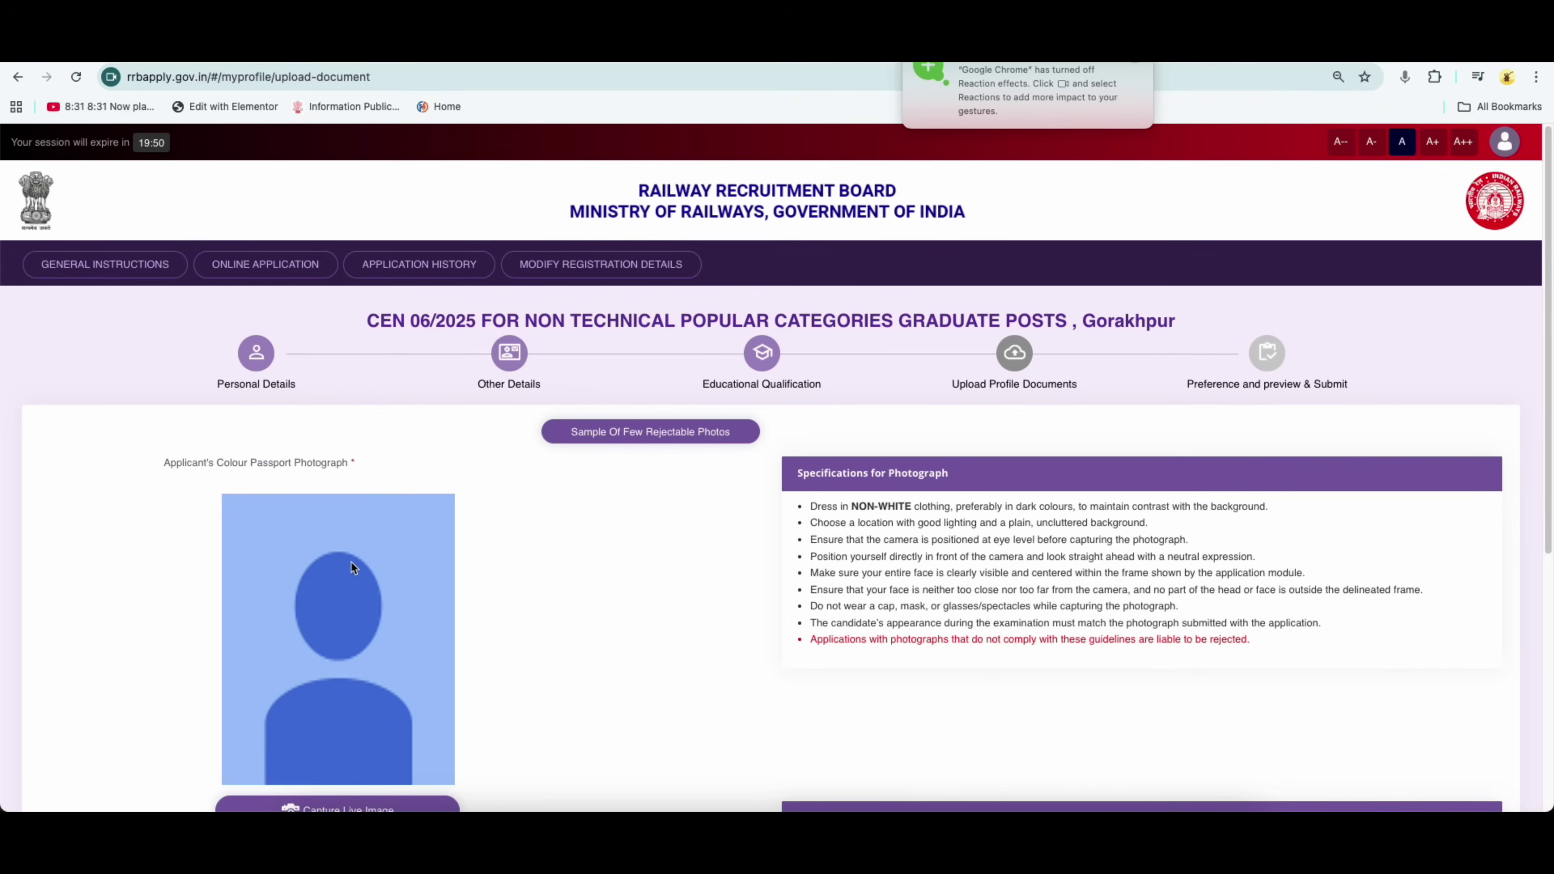
# Read the photo capturing instructions and try to capture a live image for the applicant's passport photograph
pyautogui.scroll(-1, 426, 610)
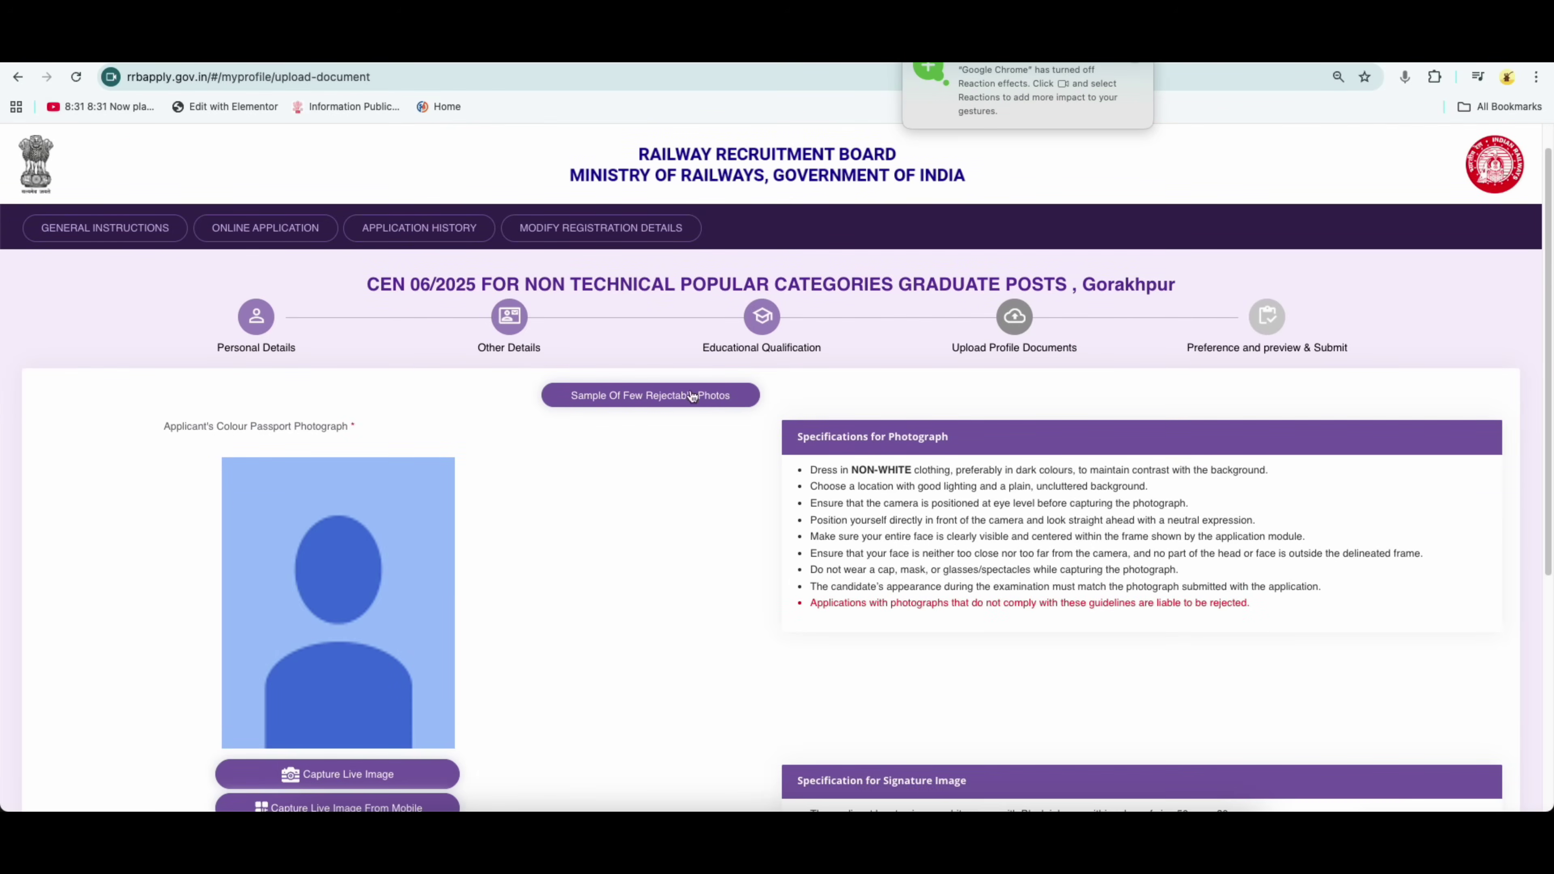
pyautogui.scroll(-2, 386, 554)
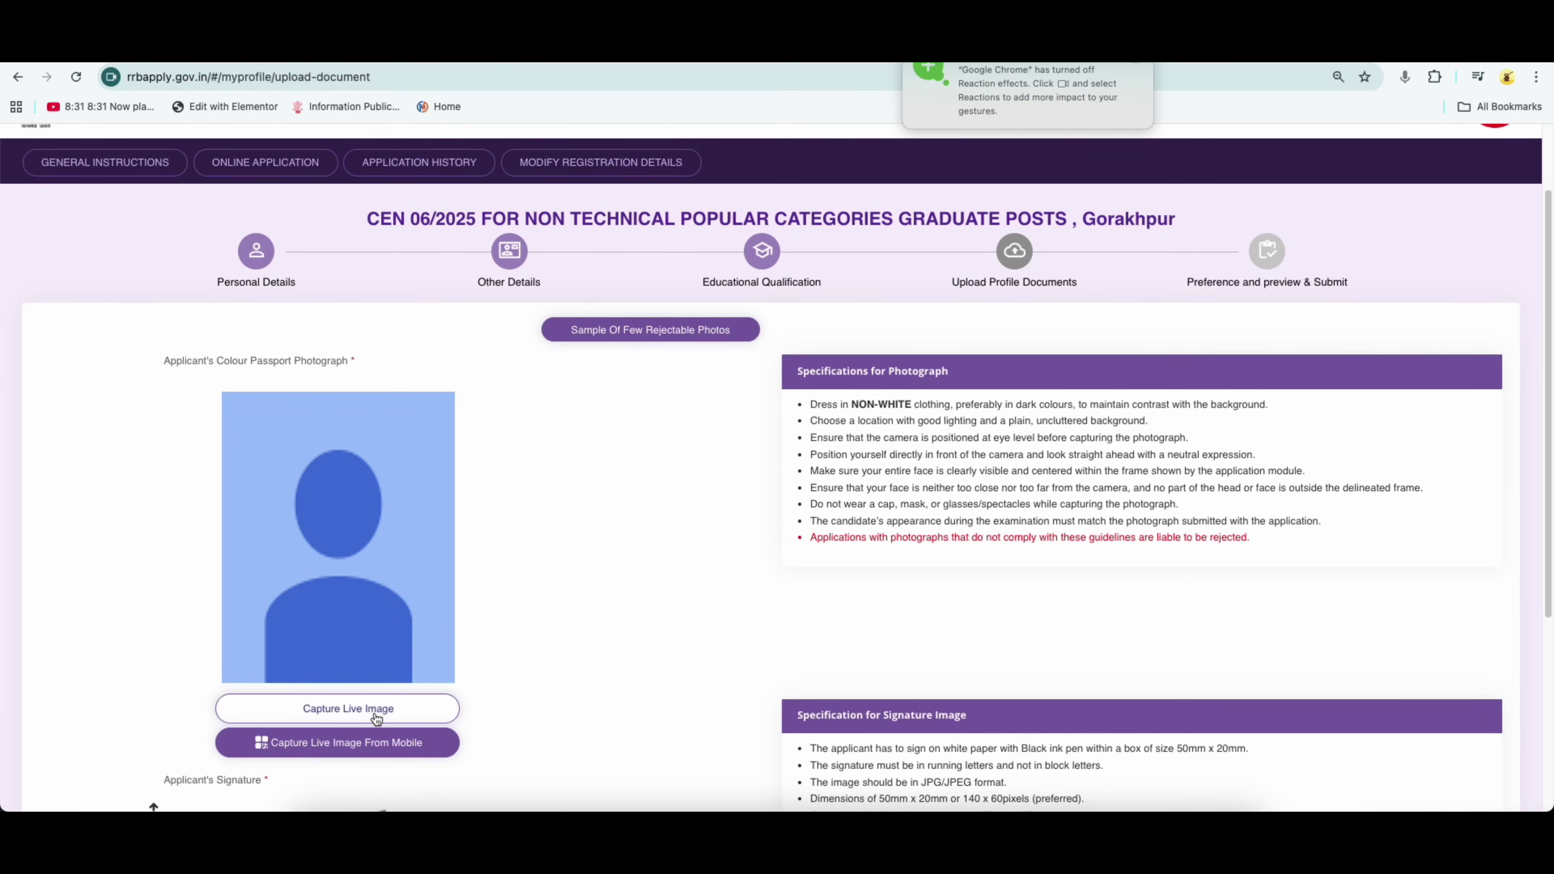
pyautogui.click(377, 717)
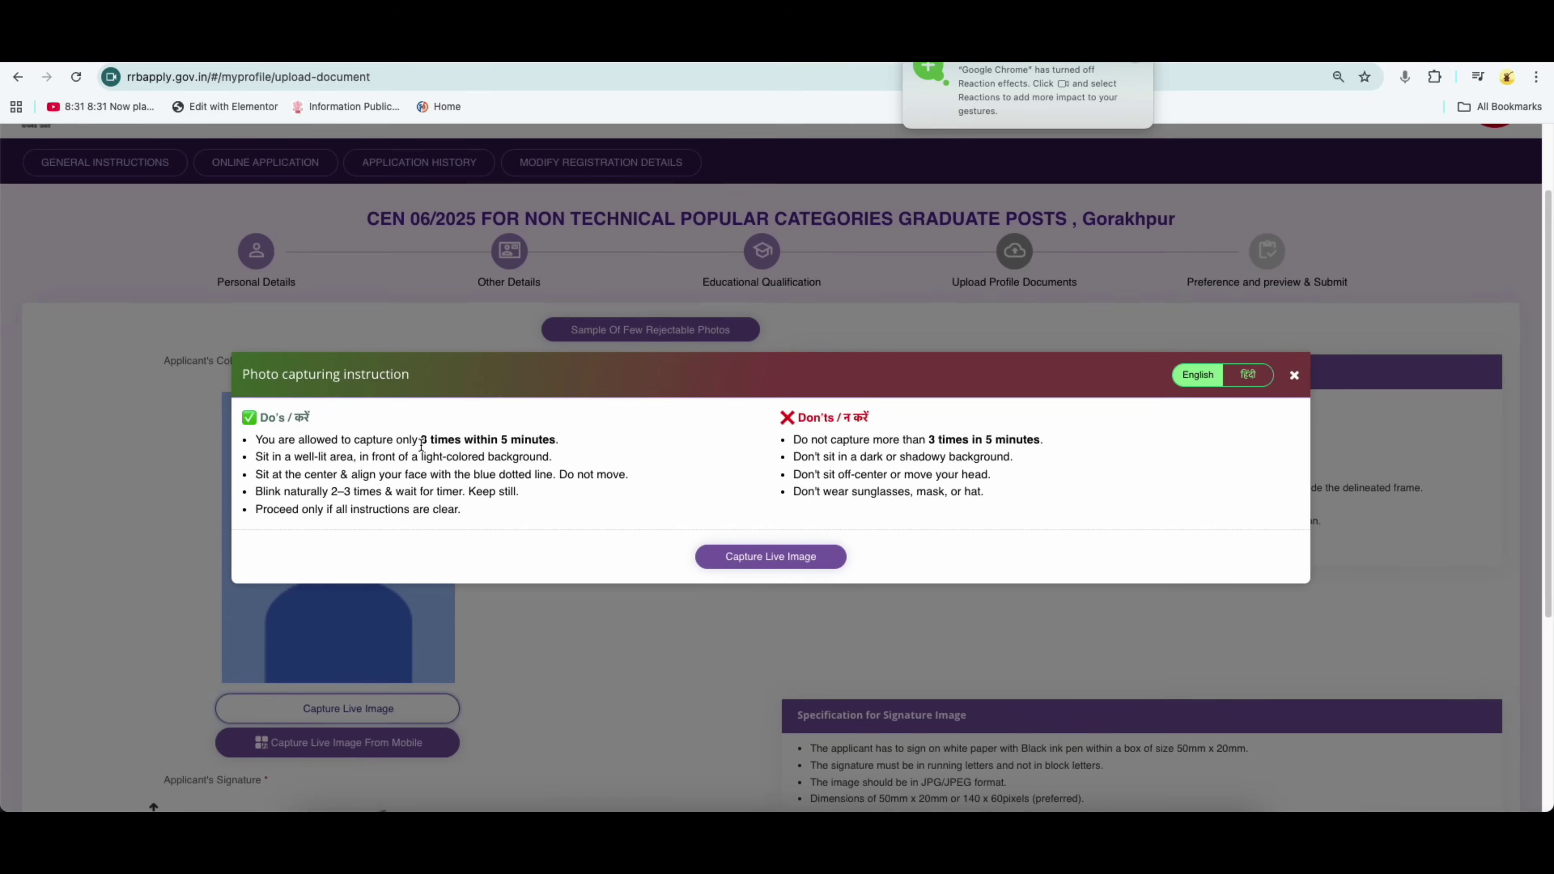
pyautogui.moveTo(421, 442); pyautogui.dragTo(555, 440)
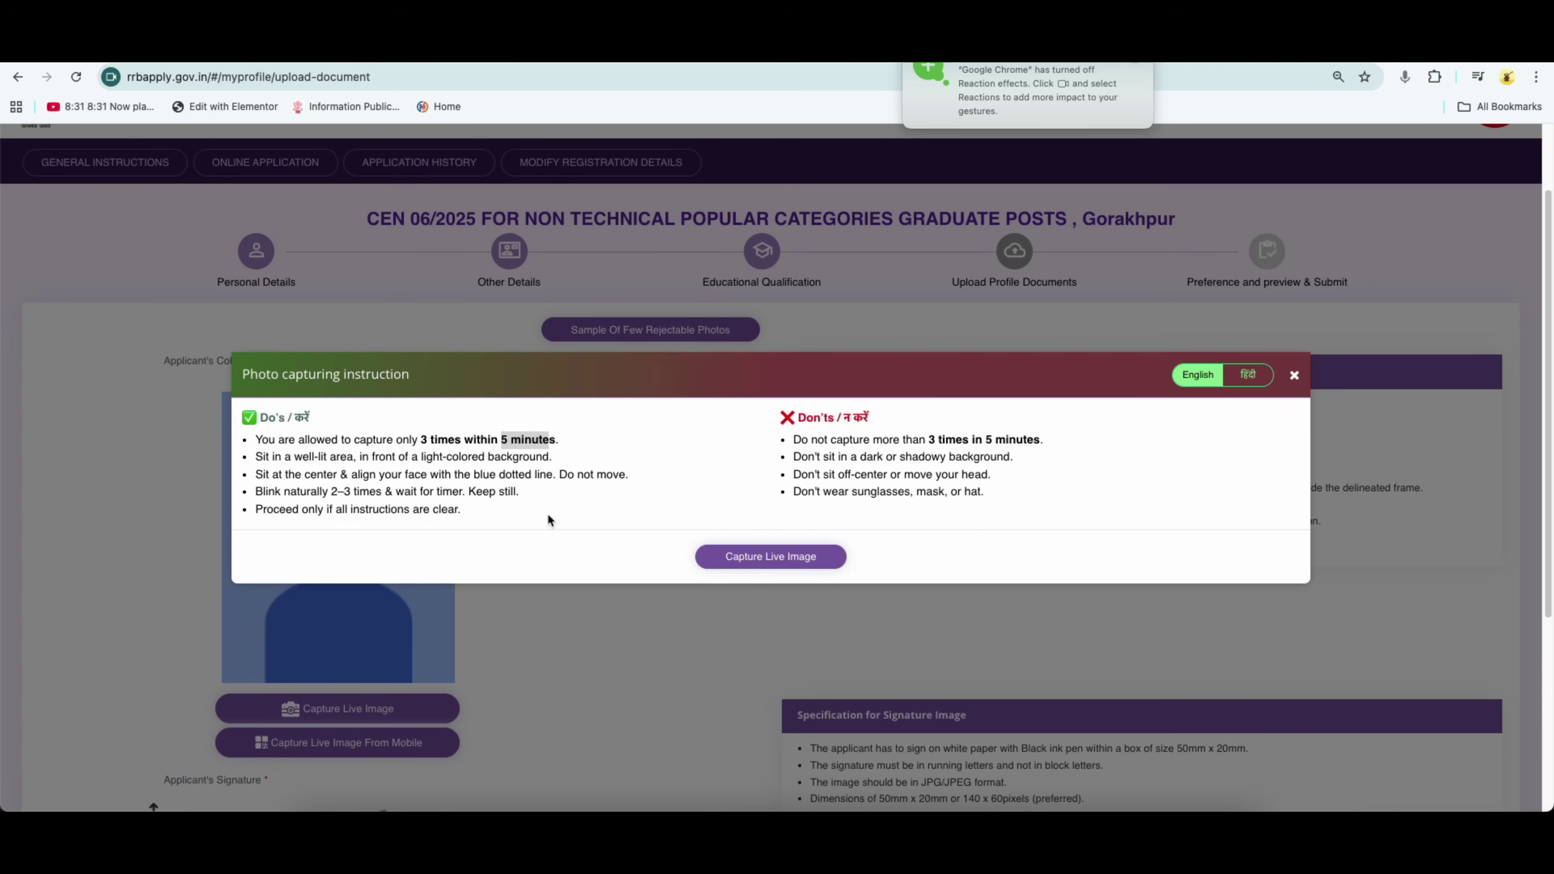
pyautogui.click(748, 559)
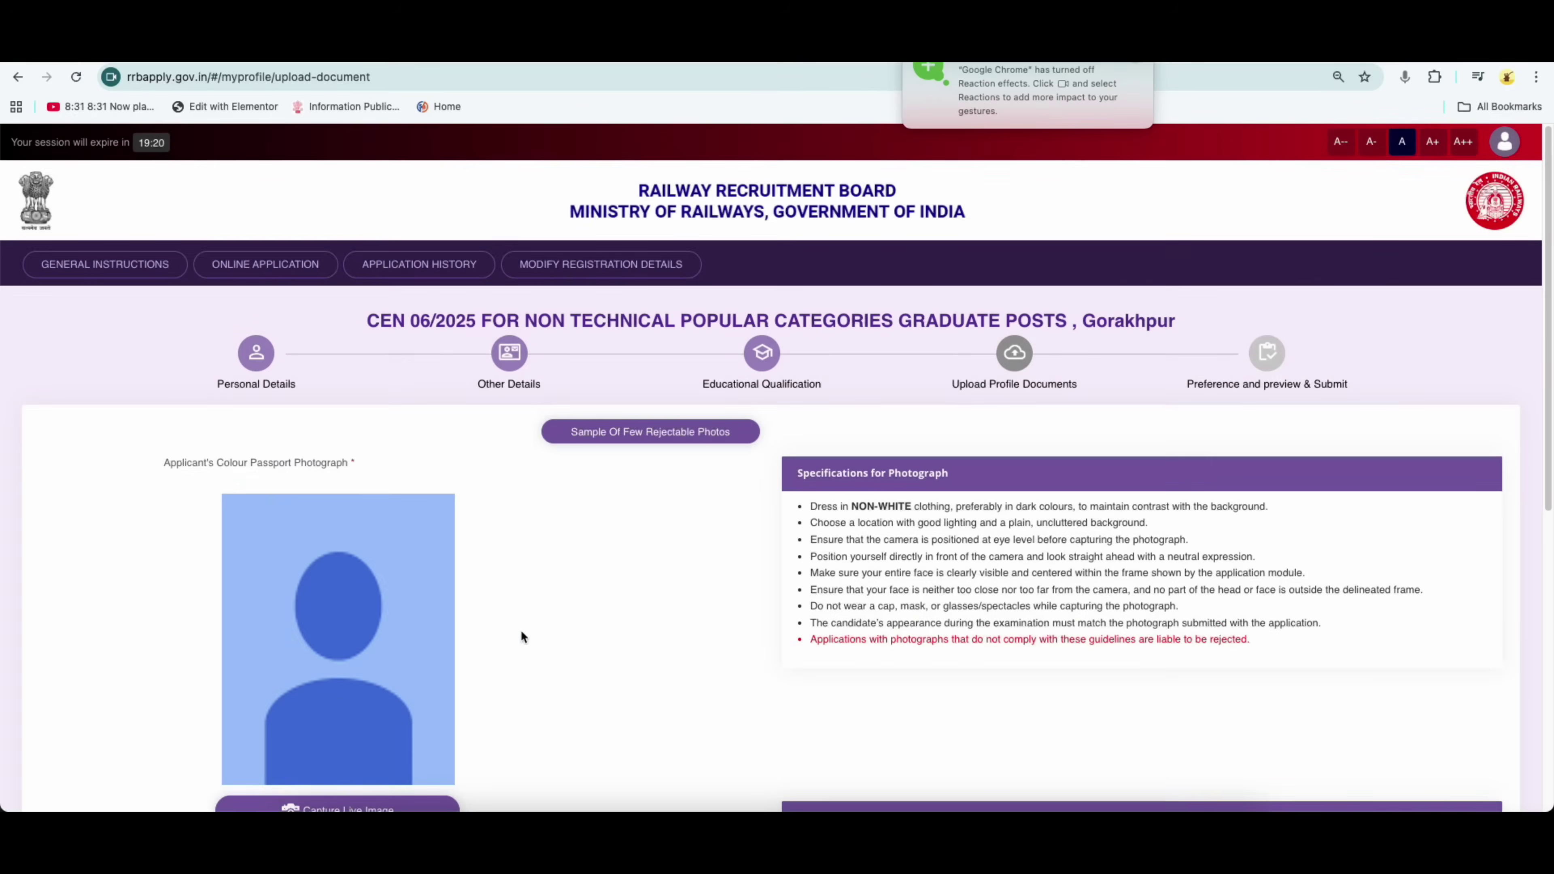
pyautogui.scroll(-1, 550, 636)
pyautogui.click(379, 761)
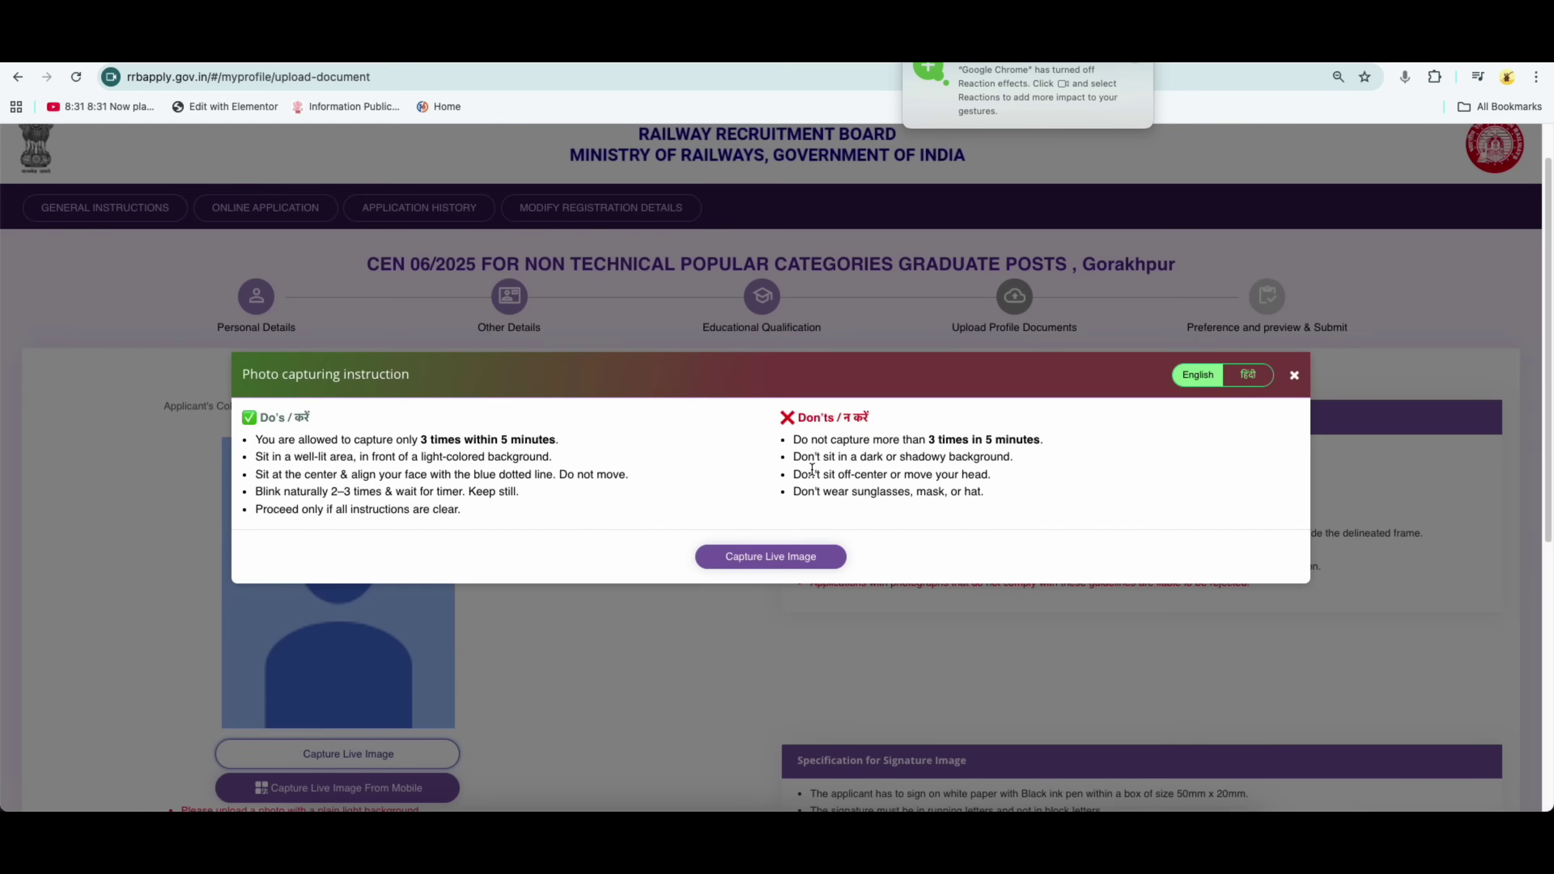
pyautogui.click(758, 553)
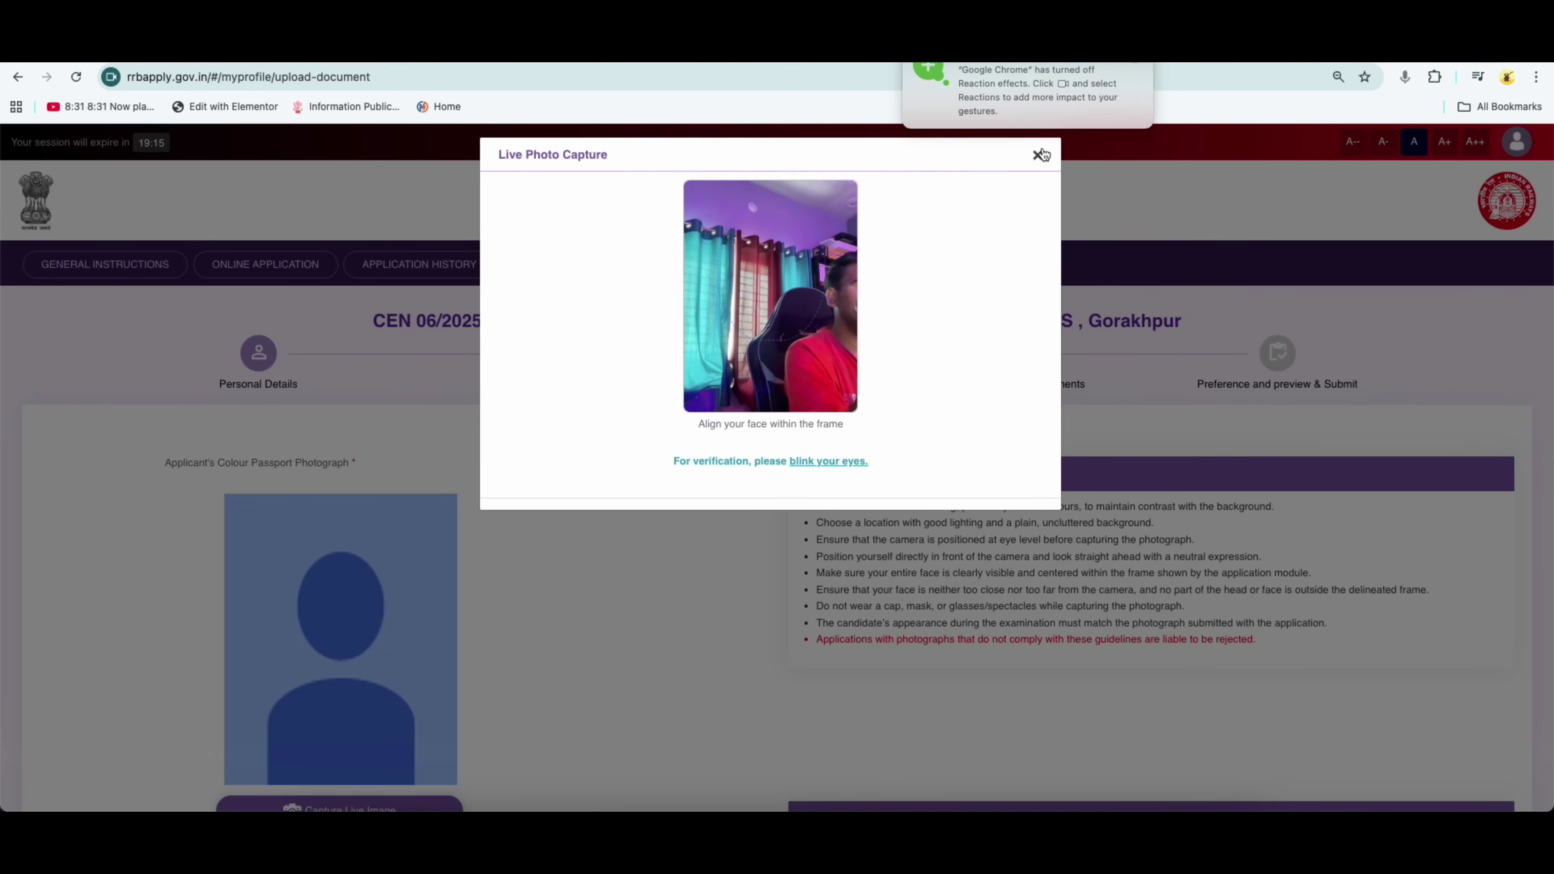
pyautogui.click(1038, 155)
# Examine the clothing requirement in the photograph specifications and the reasons listed for the rejected live photo
pyautogui.scroll(-1, 614, 586)
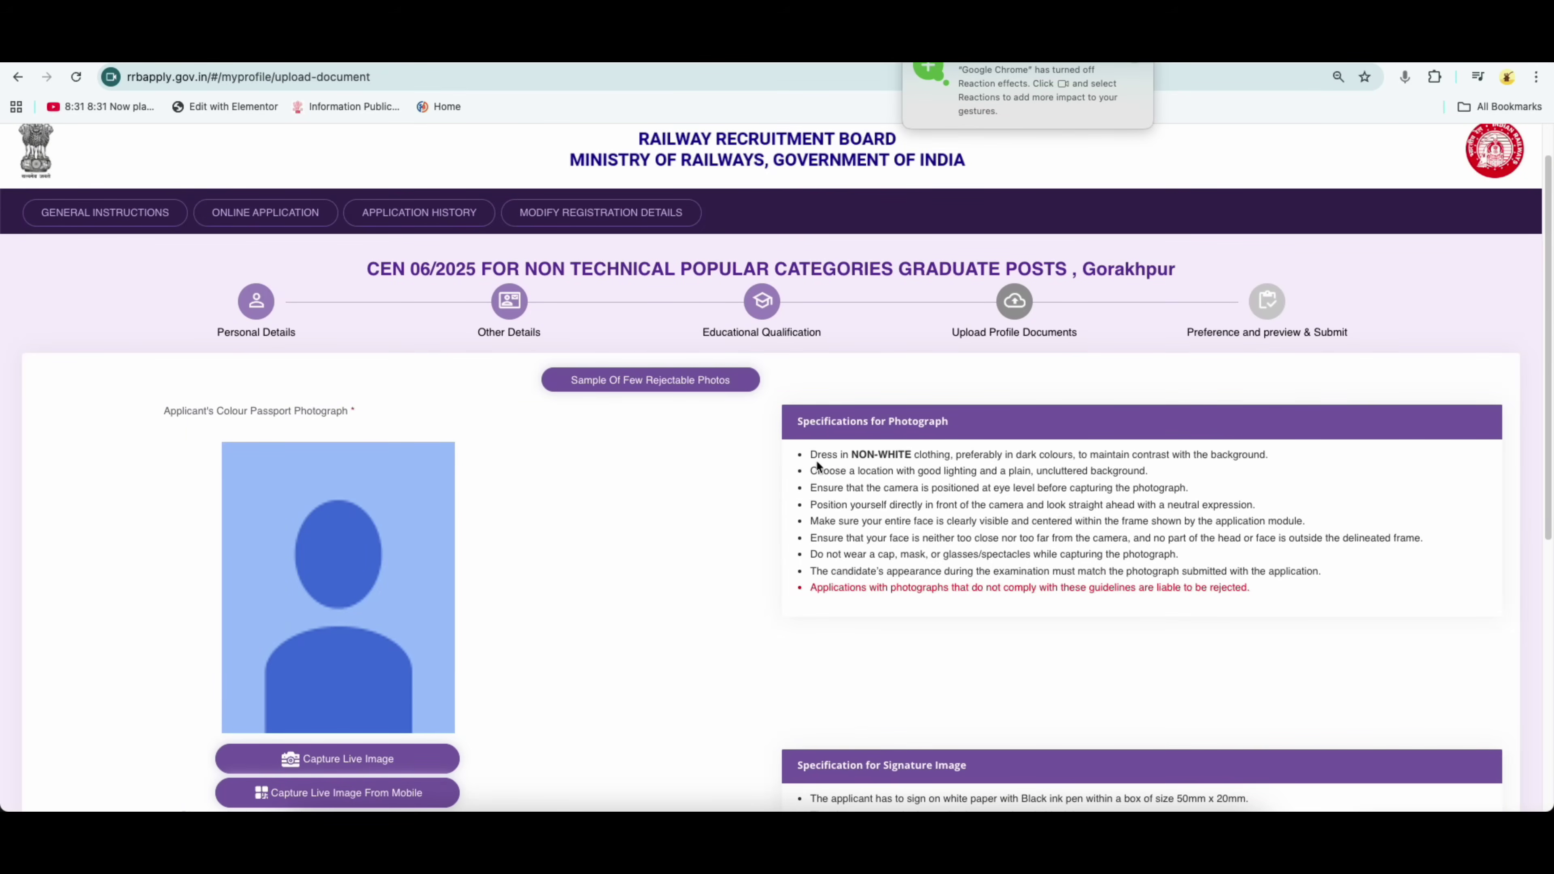
pyautogui.moveTo(852, 455); pyautogui.dragTo(896, 459)
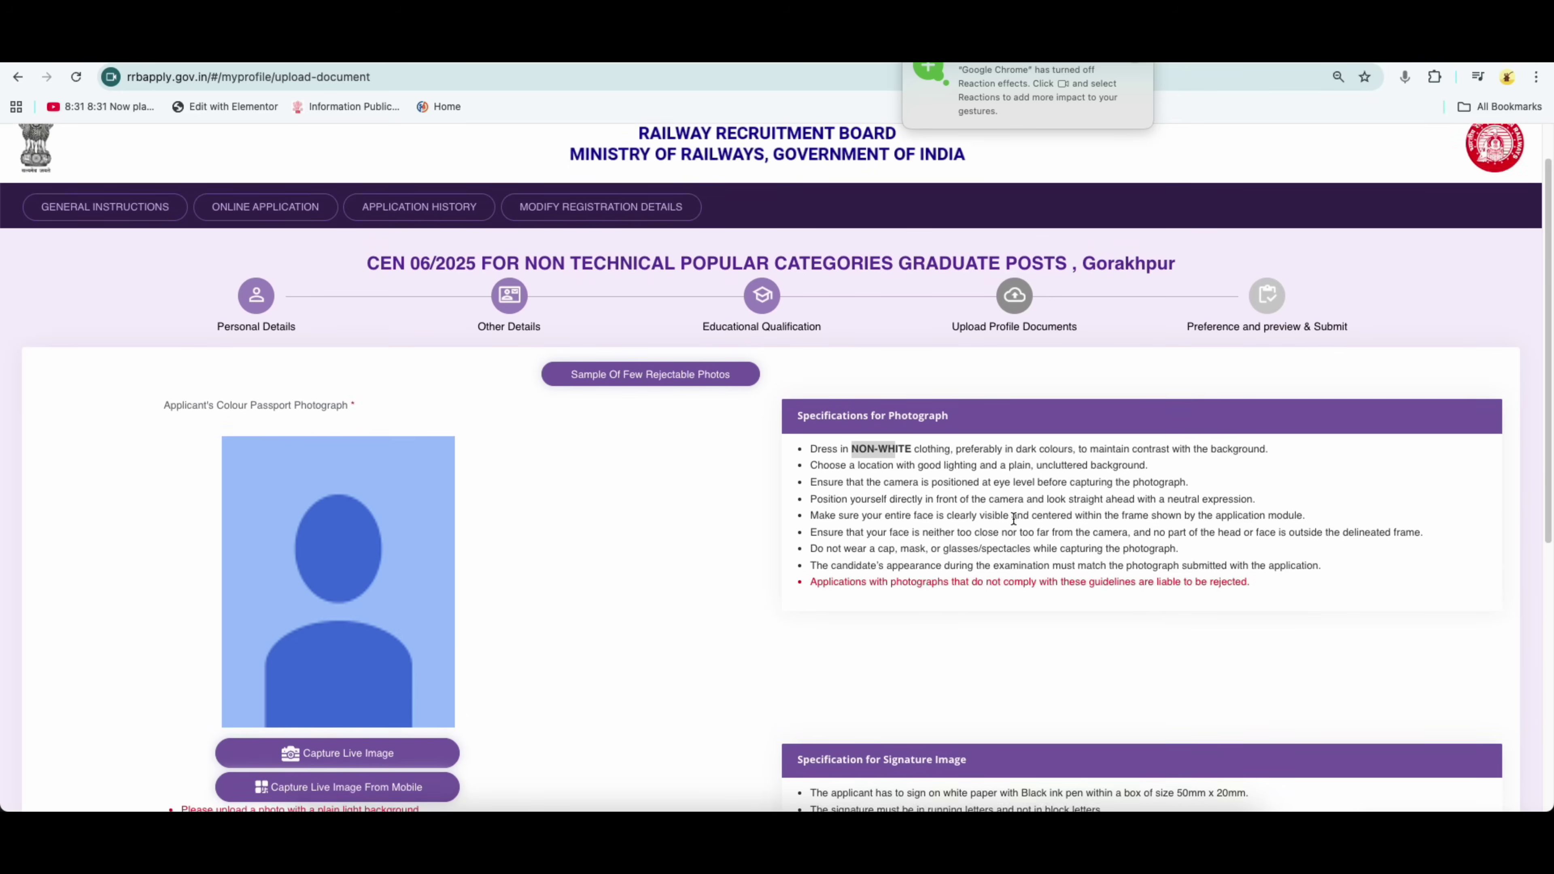
pyautogui.scroll(-5, 951, 540)
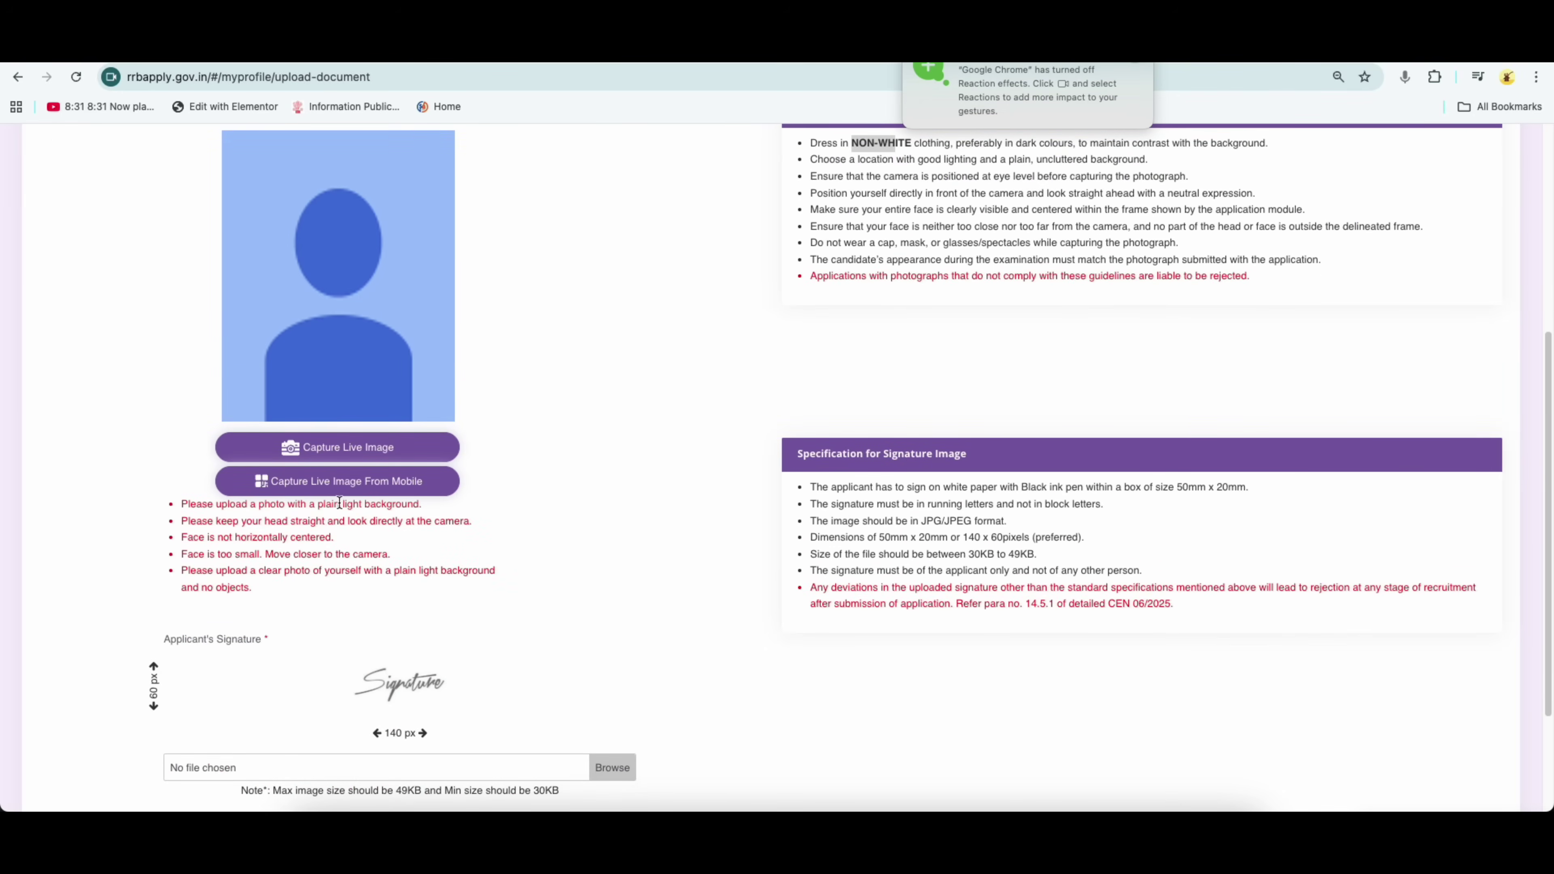
pyautogui.moveTo(344, 501); pyautogui.dragTo(407, 504)
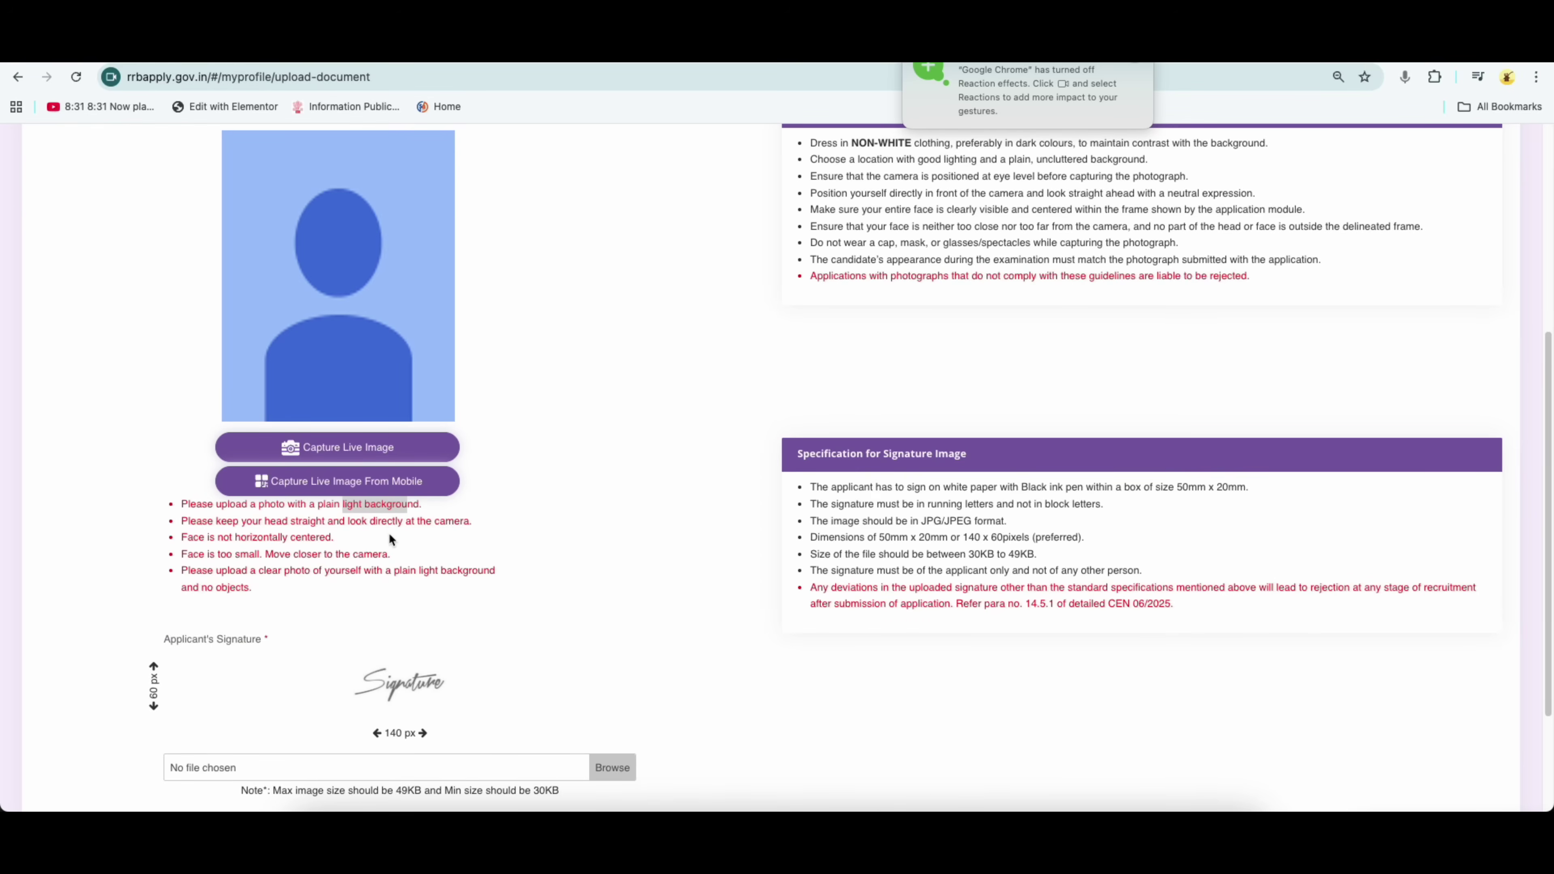
pyautogui.scroll(-1, 390, 538)
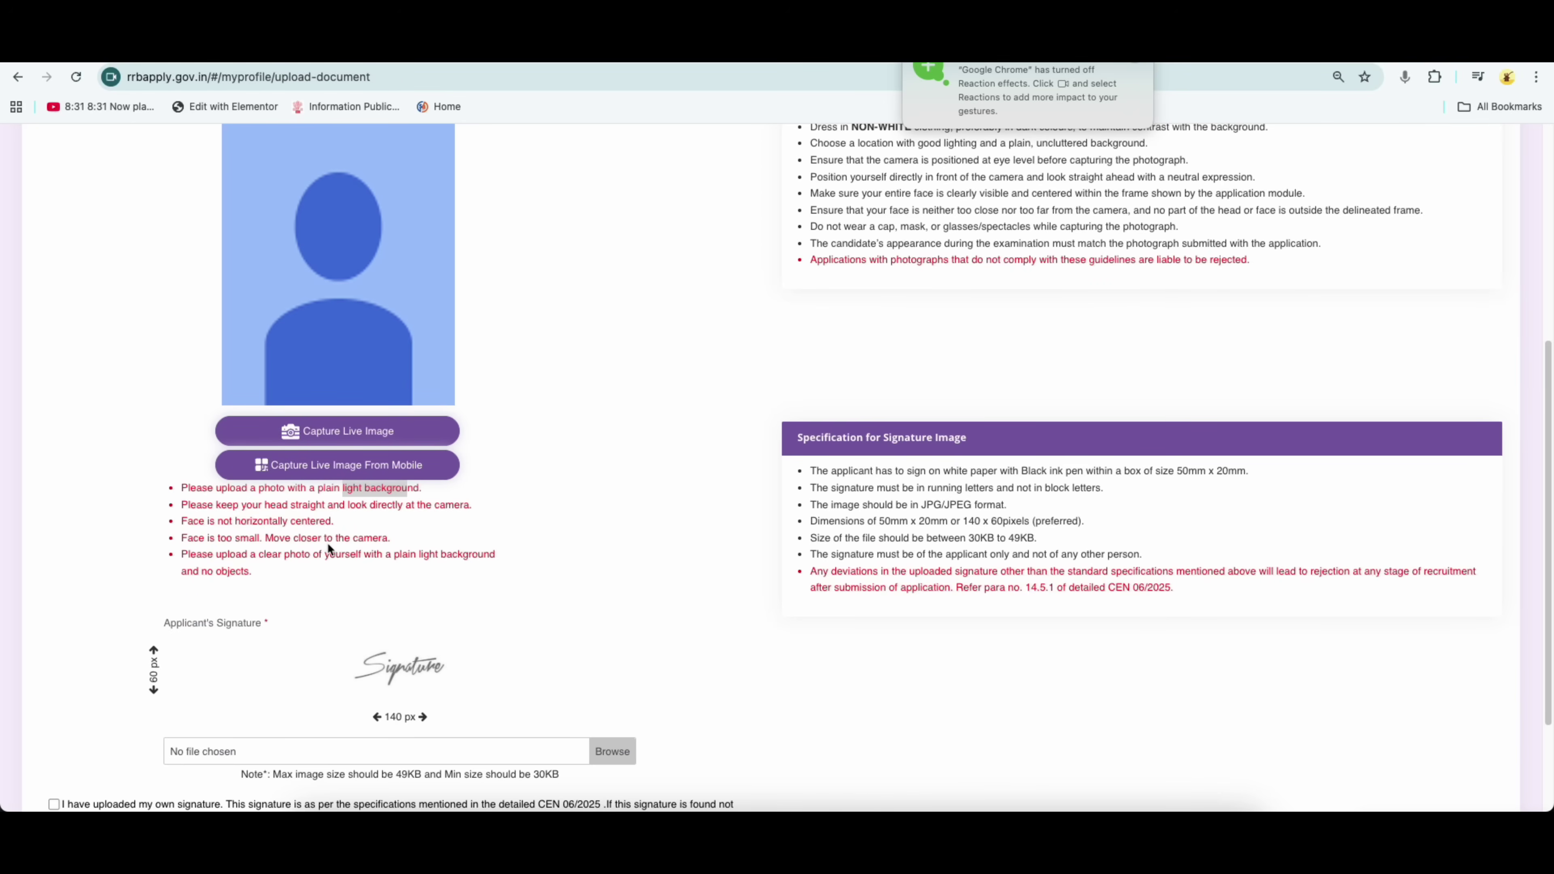
# Examine the signature image specifications for file size, dimensions and file format
pyautogui.scroll(-3, 342, 561)
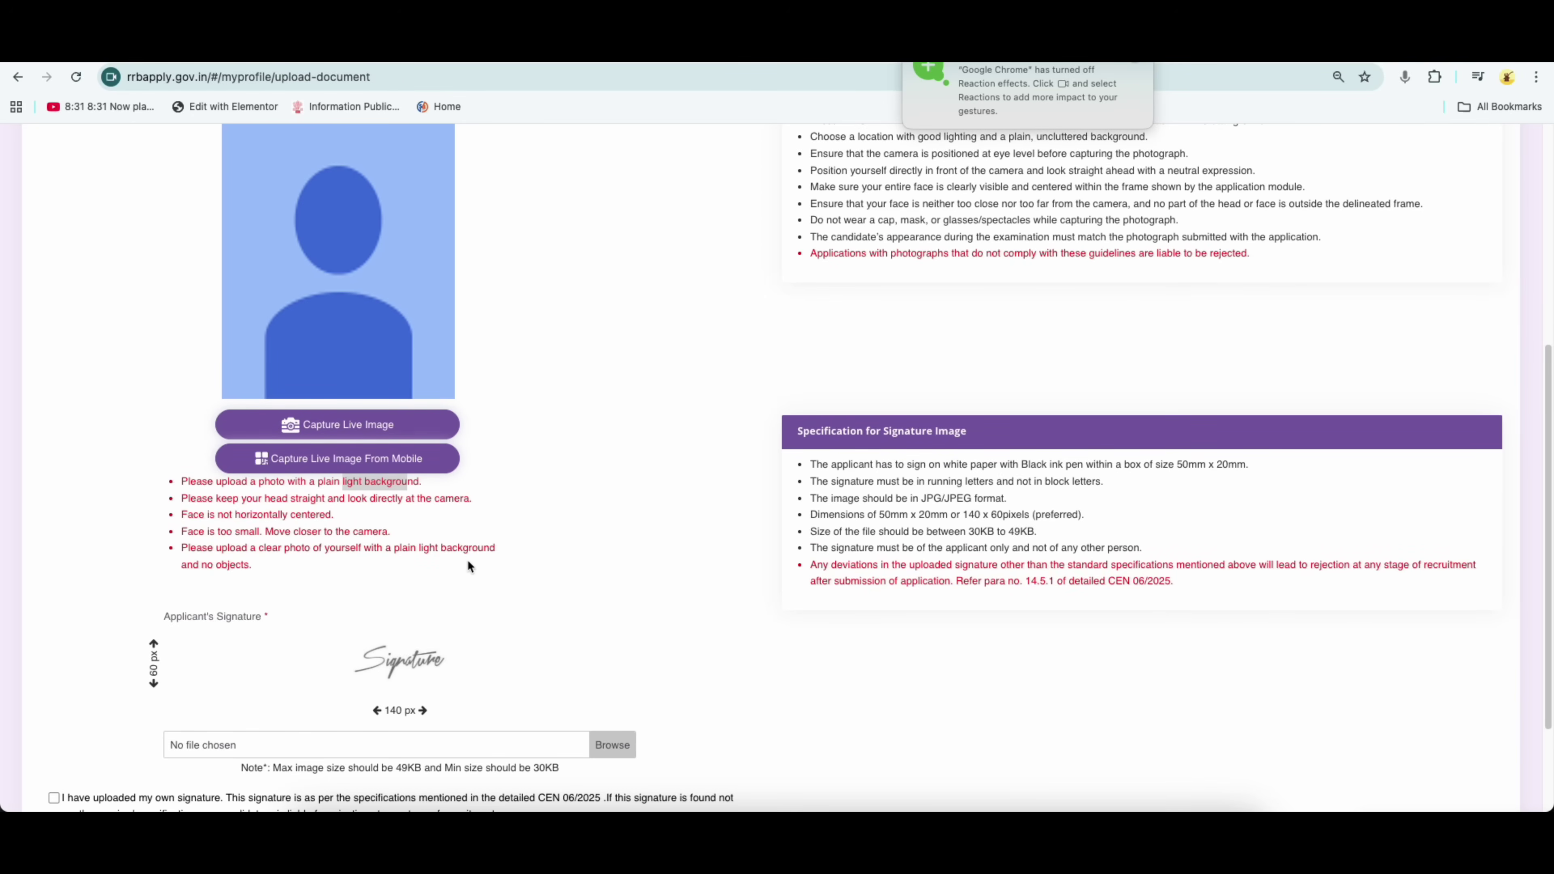
pyautogui.scroll(-5, 606, 539)
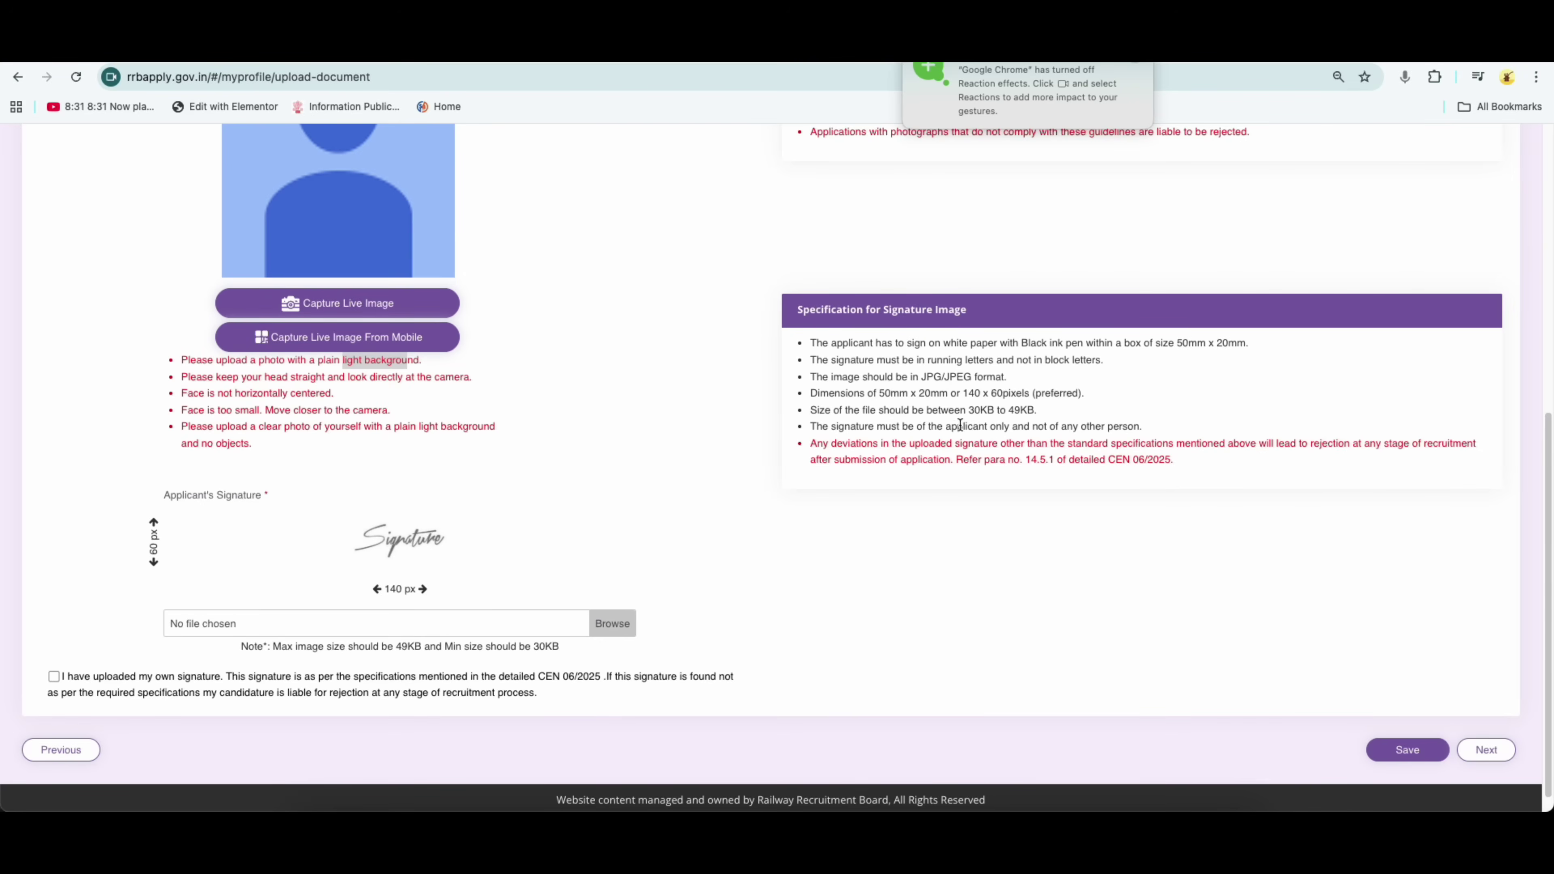
pyautogui.doubleClick(988, 410)
pyautogui.moveTo(988, 410); pyautogui.dragTo(1028, 410)
pyautogui.moveTo(879, 392); pyautogui.dragTo(1016, 392)
pyautogui.click(936, 379)
pyautogui.moveTo(928, 379); pyautogui.dragTo(950, 382)
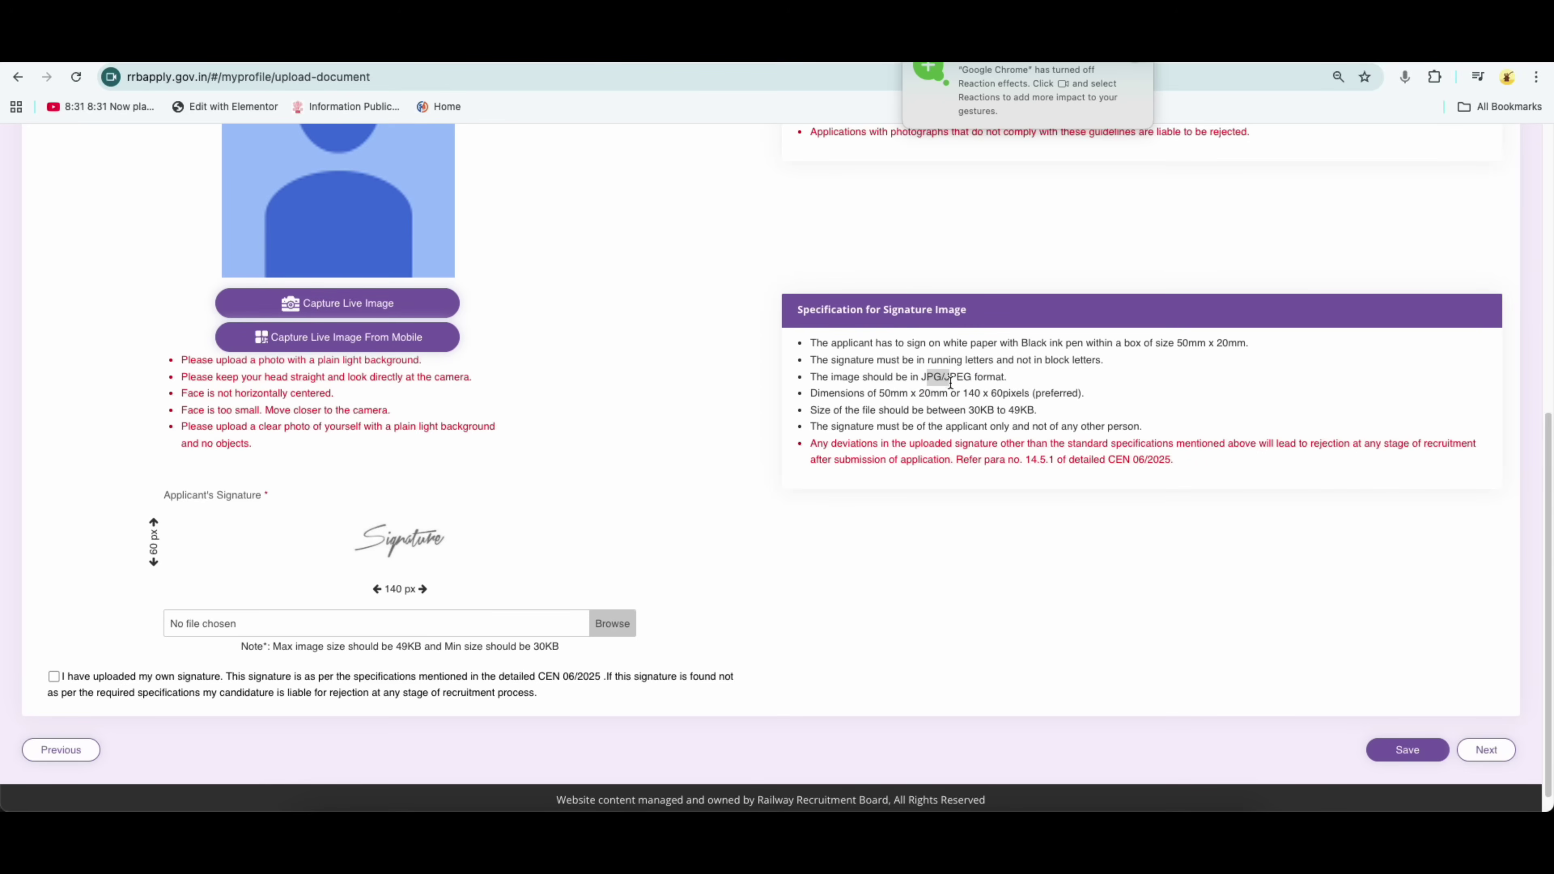
# Accept the declaration about uploading one's own signature and save the profile documents page
pyautogui.scroll(-1, 694, 605)
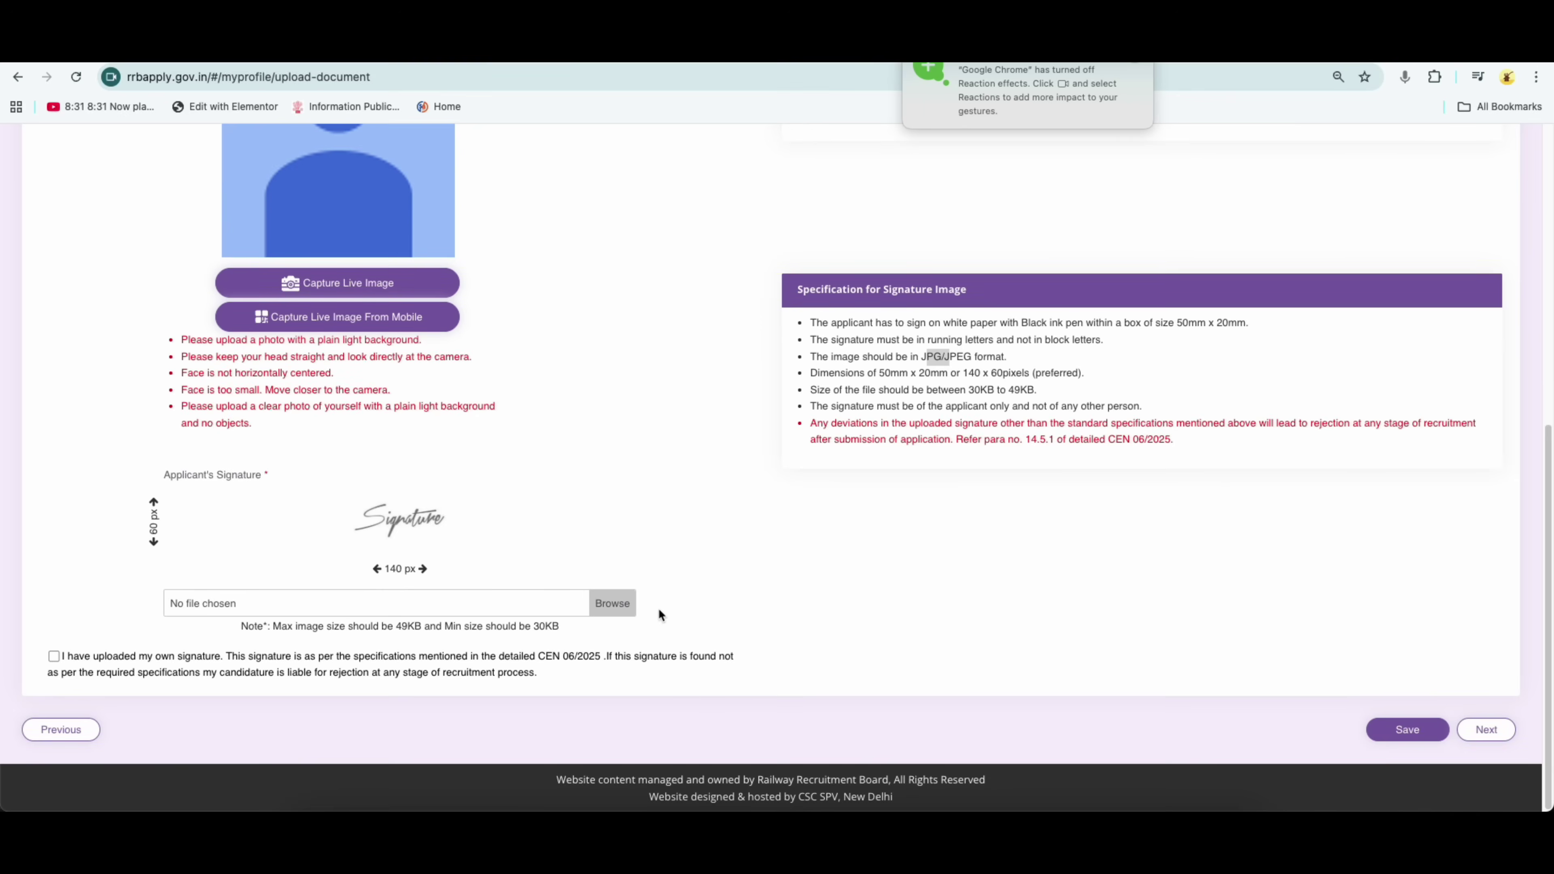
pyautogui.click(54, 656)
pyautogui.click(1421, 739)
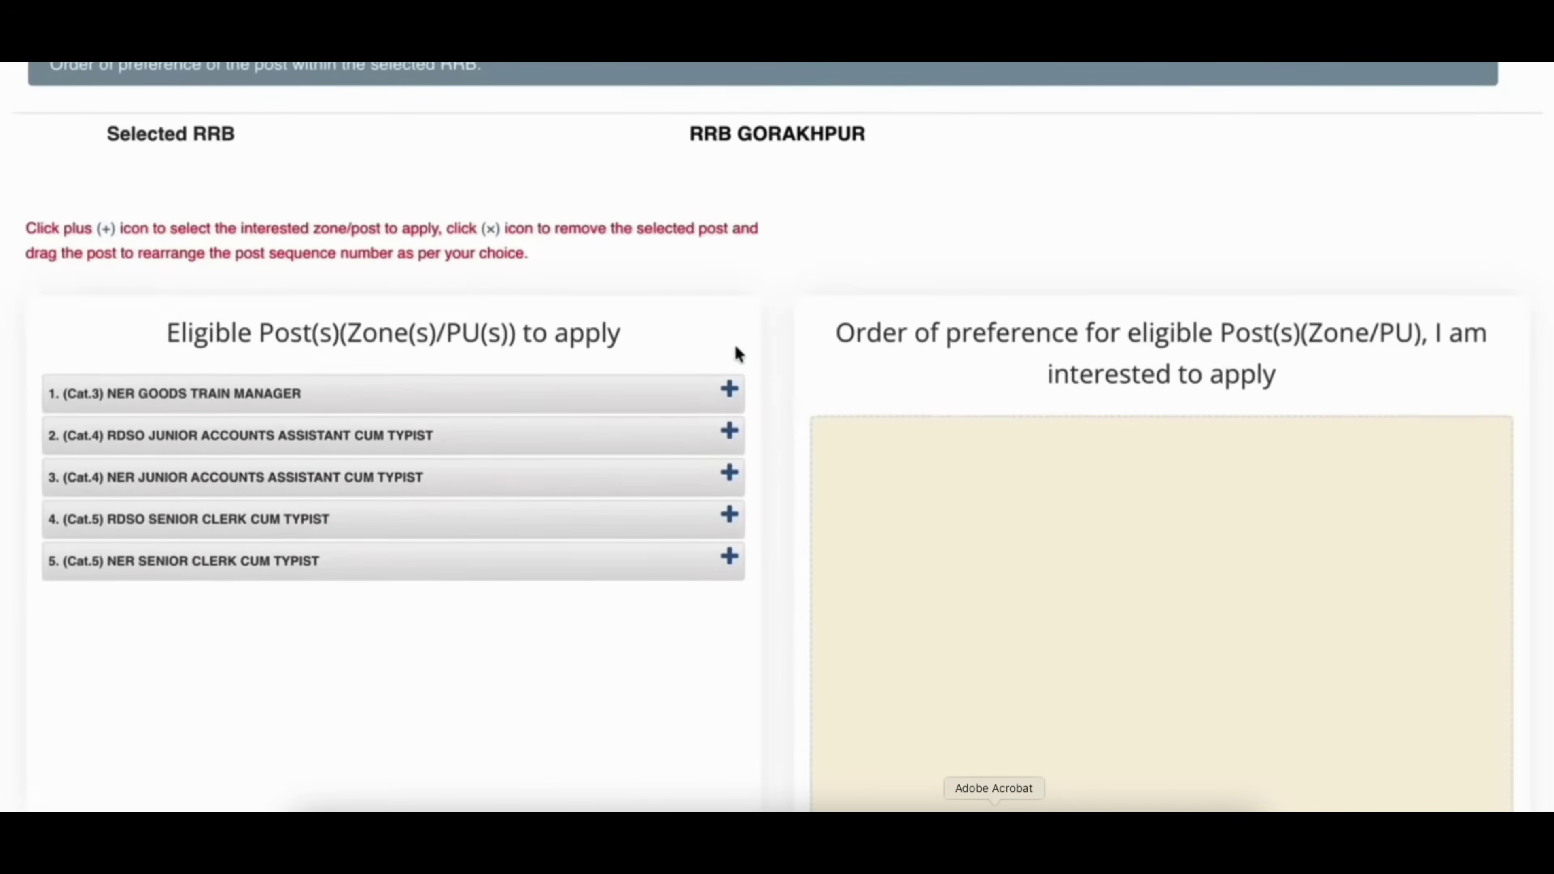
# Add all five eligible posts in order: NER Junior Accounts Assistant, NER Goods Train Manager, RDSO Senior Clerk, RDSO Junior Accounts Assistant, NER Senior Clerk
pyautogui.scroll(-3, 788, 486)
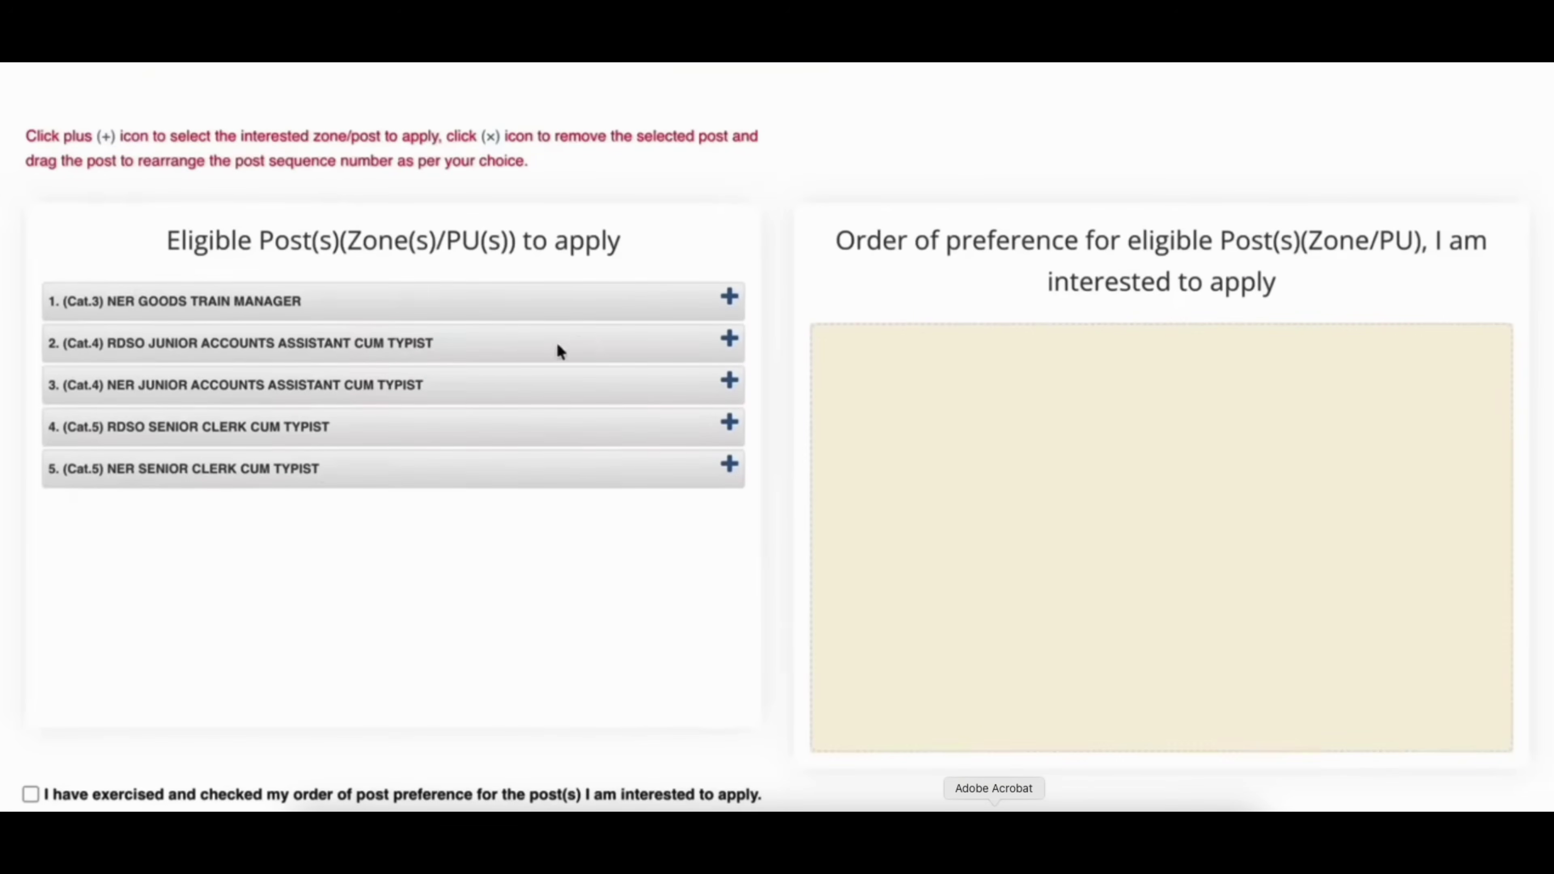
pyautogui.scroll(3, 575, 343)
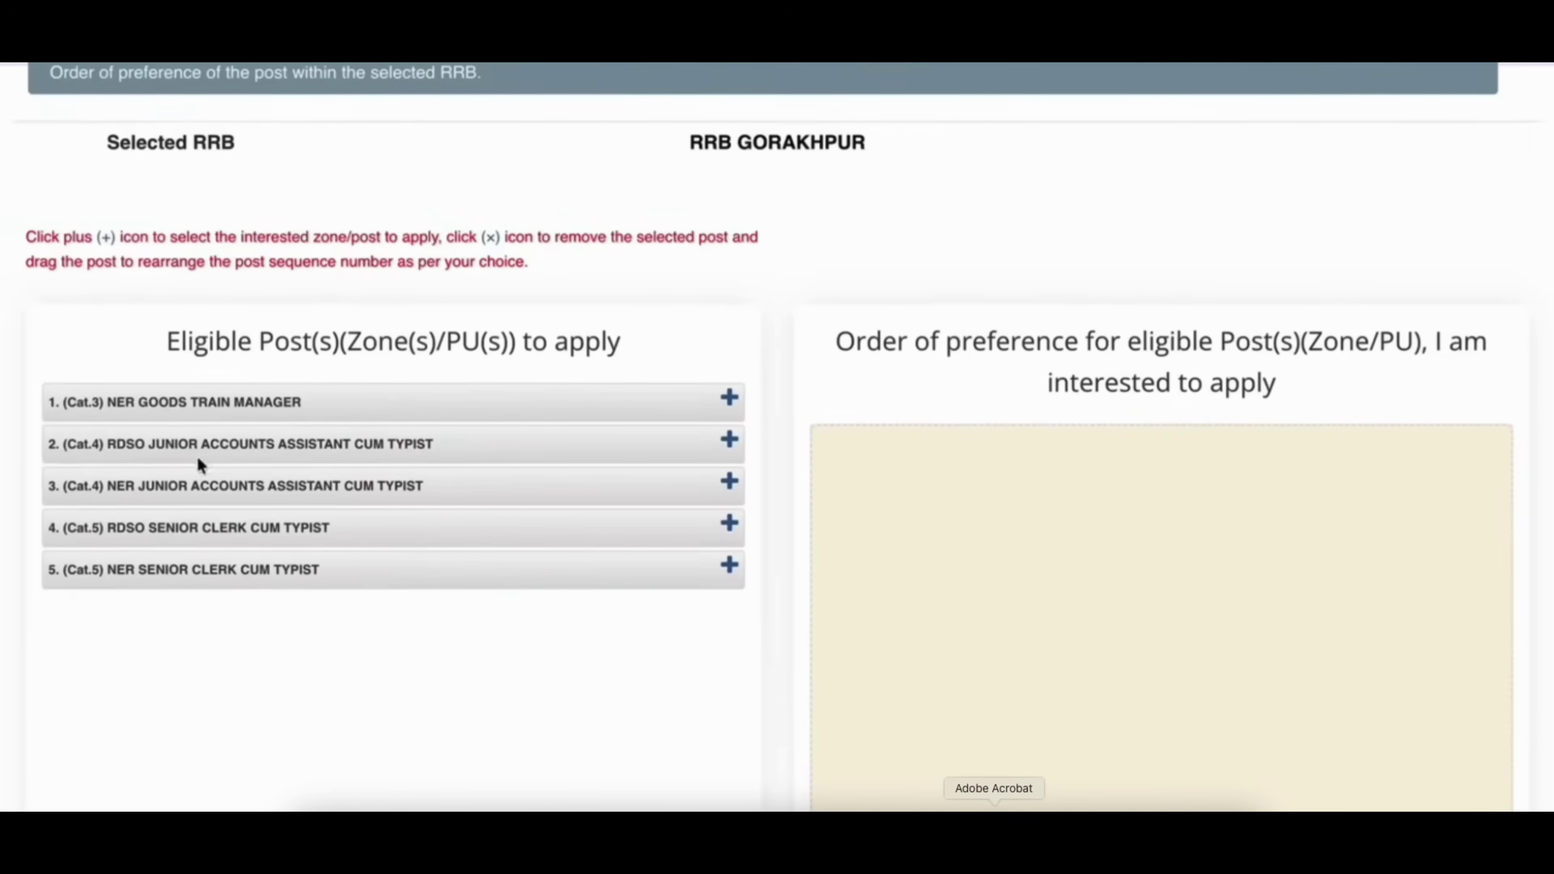
pyautogui.scroll(-3, 123, 609)
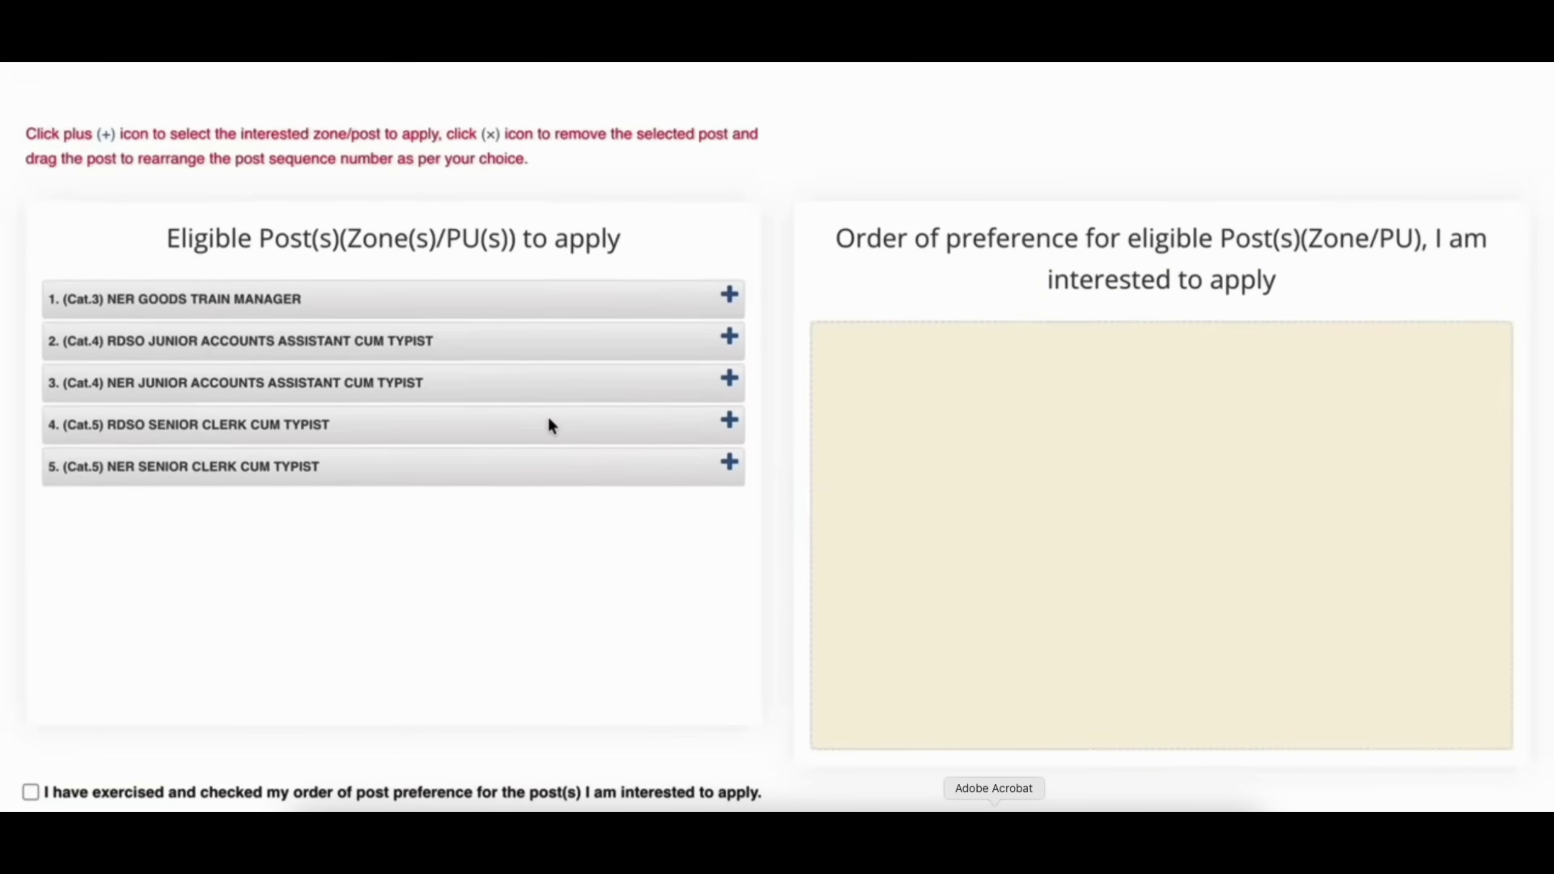
pyautogui.scroll(-2, 600, 371)
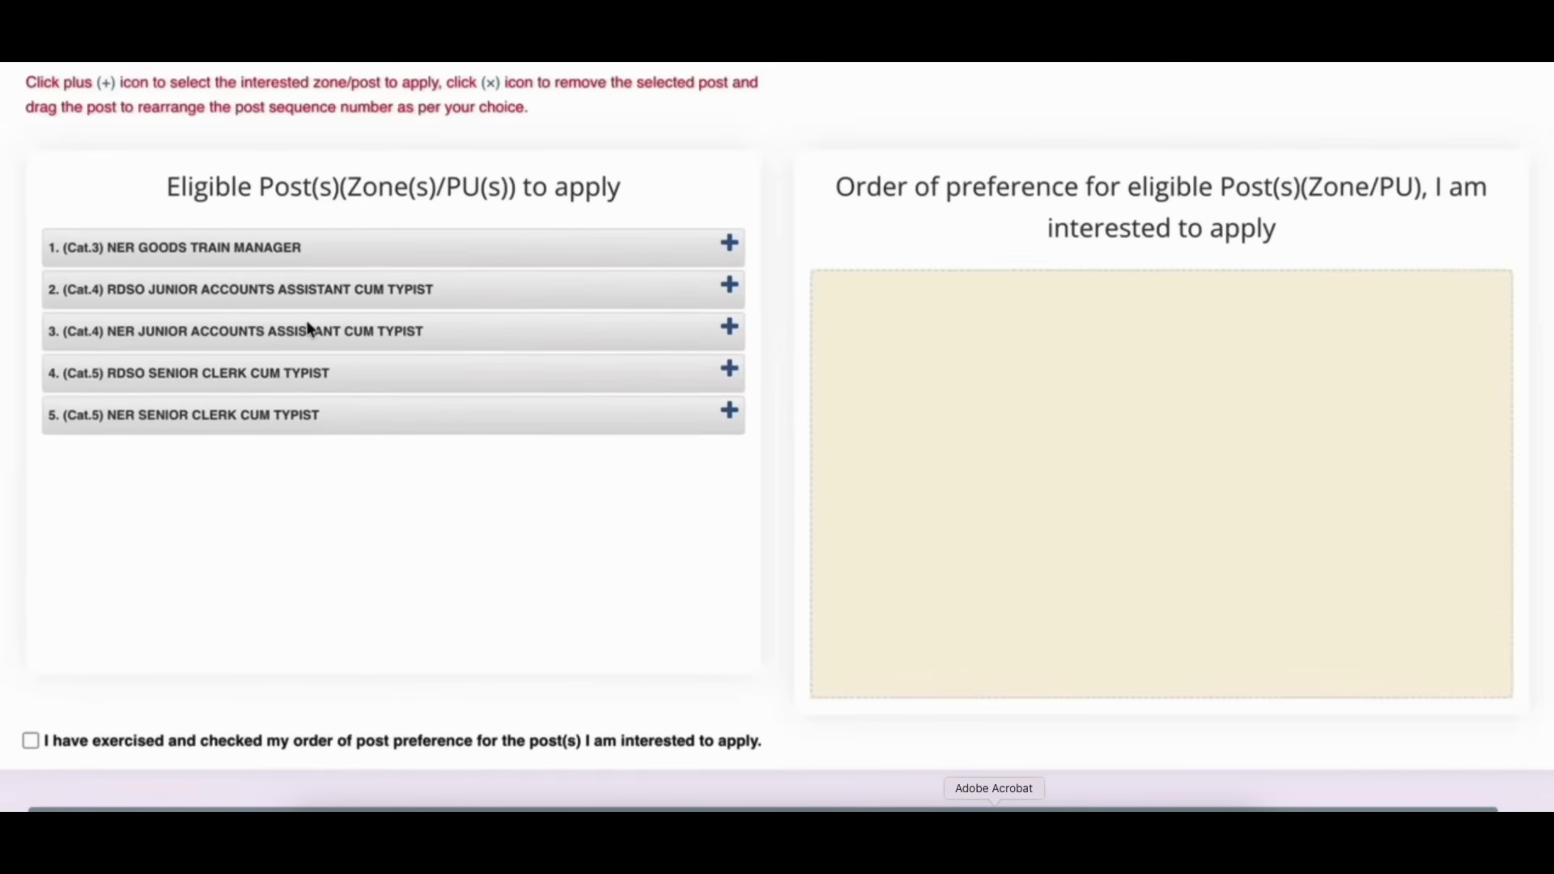
pyautogui.click(731, 329)
pyautogui.click(730, 245)
pyautogui.click(731, 284)
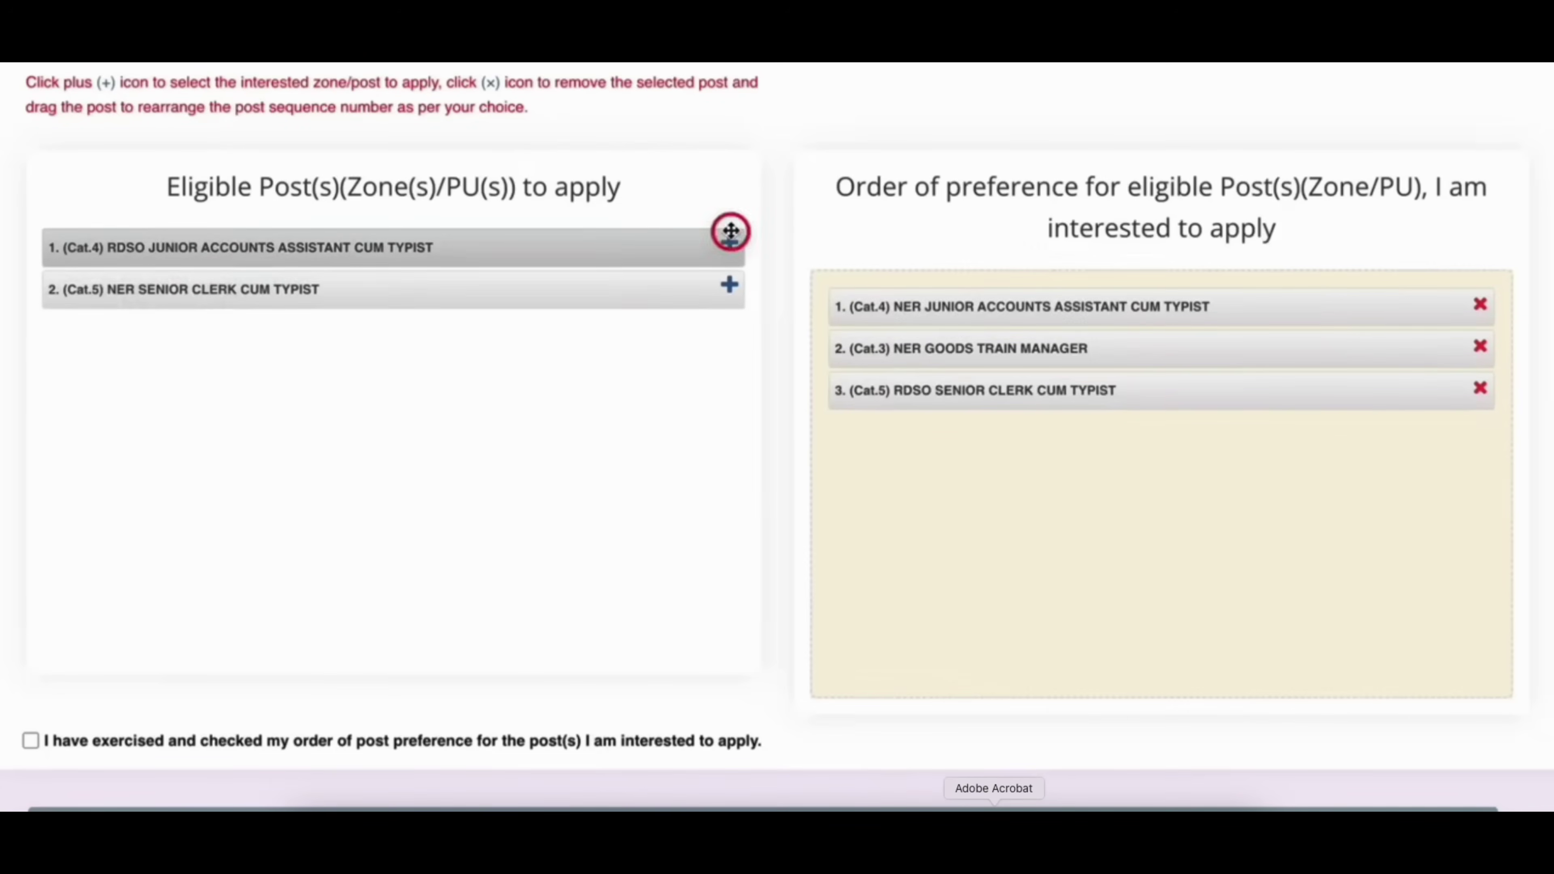
pyautogui.click(730, 244)
pyautogui.click(730, 243)
pyautogui.scroll(-4, 755, 463)
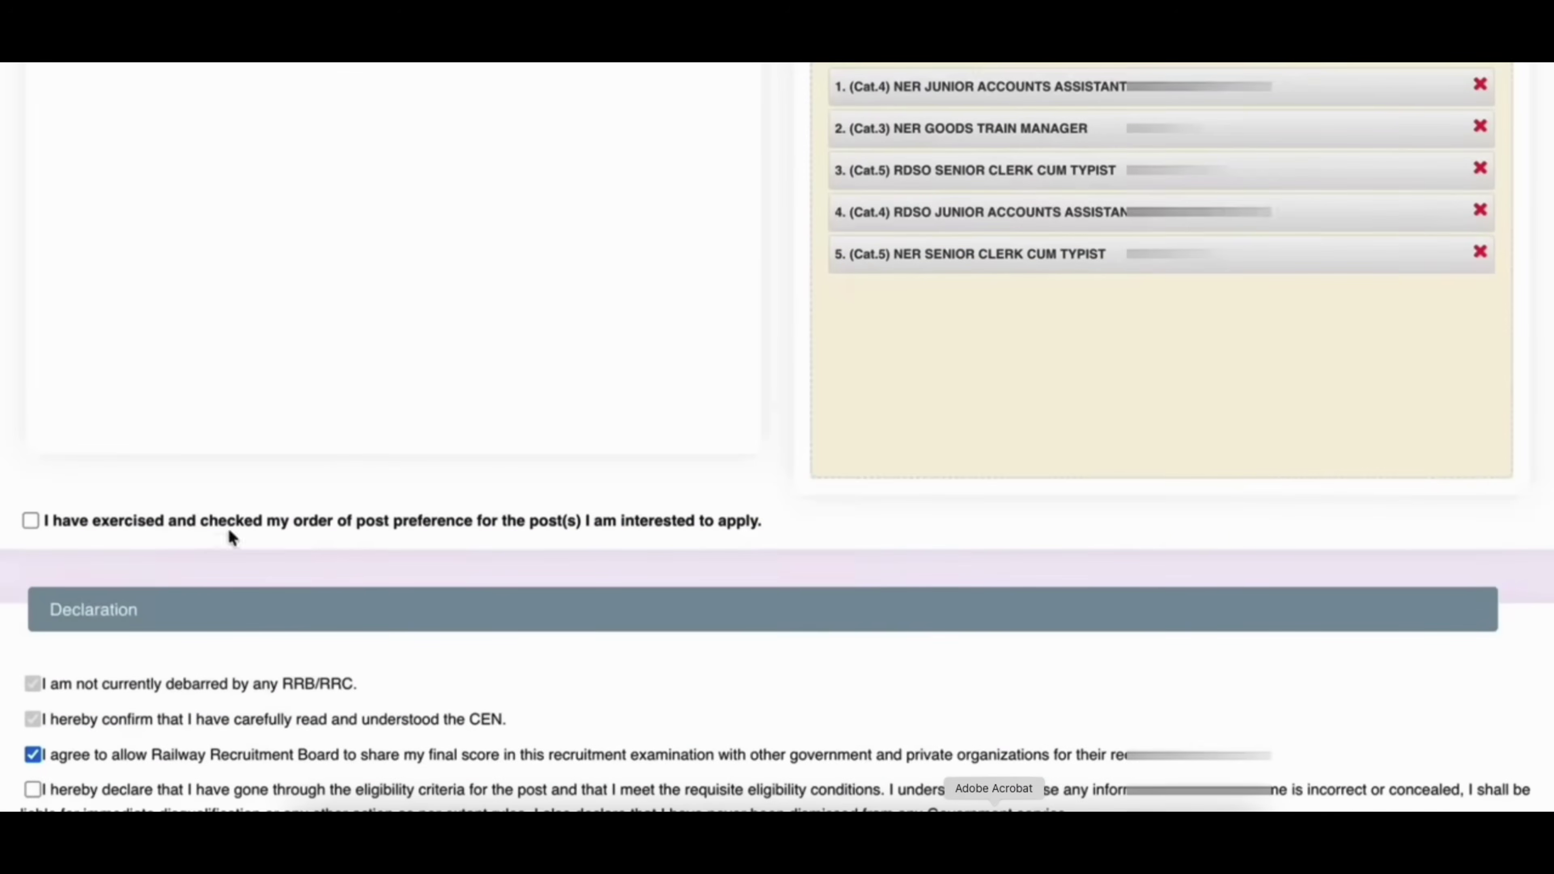
# Confirm the order of post preference, complete the declaration with place PATNA and the eligibility statement accepted, and save
pyautogui.click(30, 521)
pyautogui.scroll(-5, 351, 490)
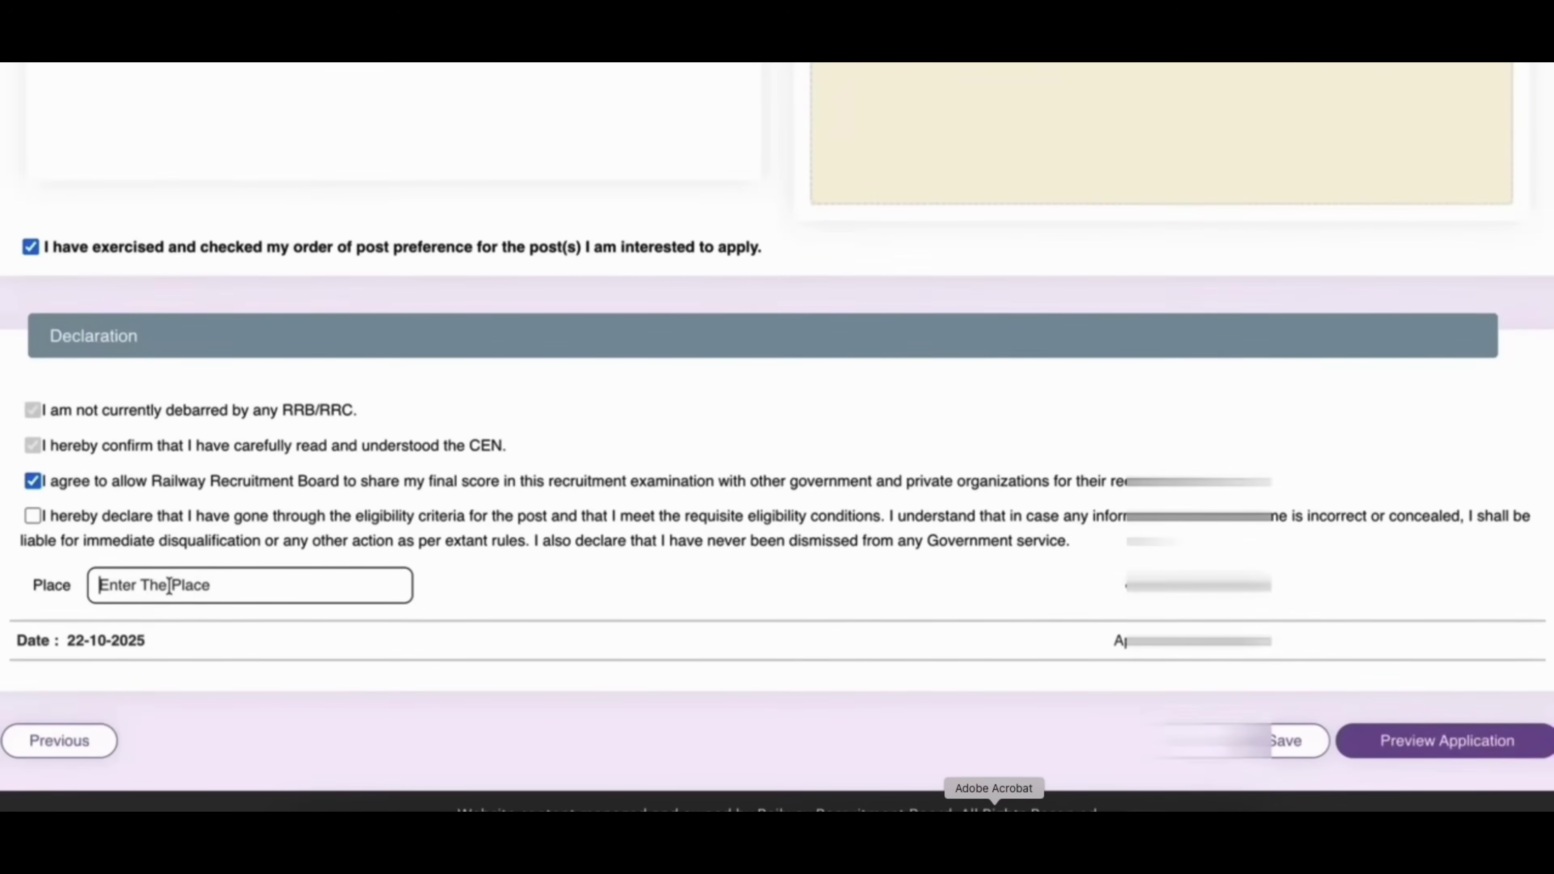
pyautogui.click(169, 586)
pyautogui.write('PATNA')
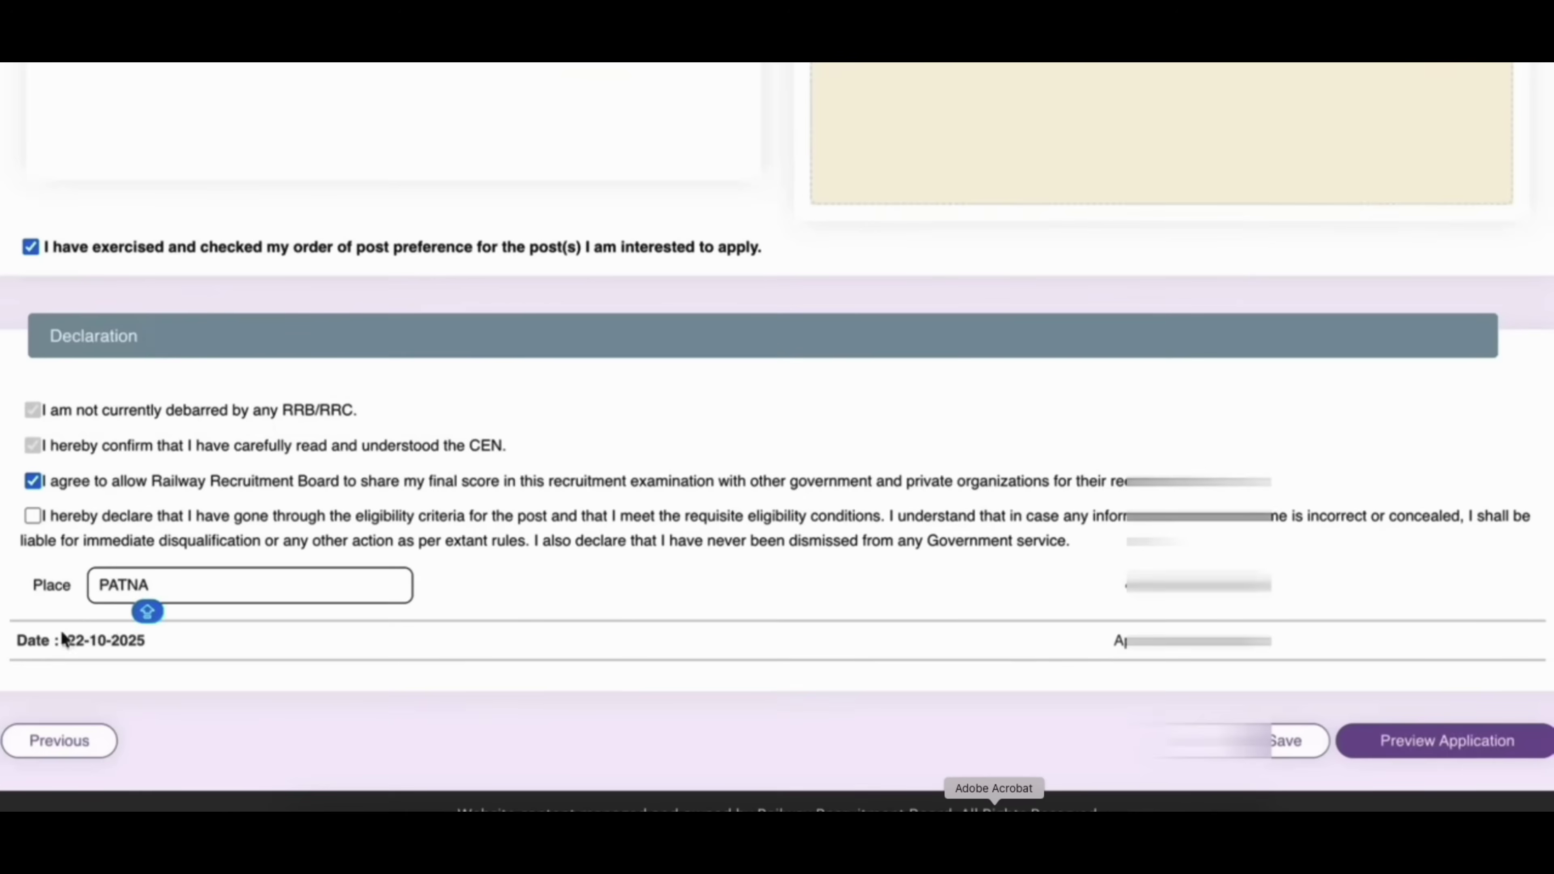
pyautogui.click(33, 516)
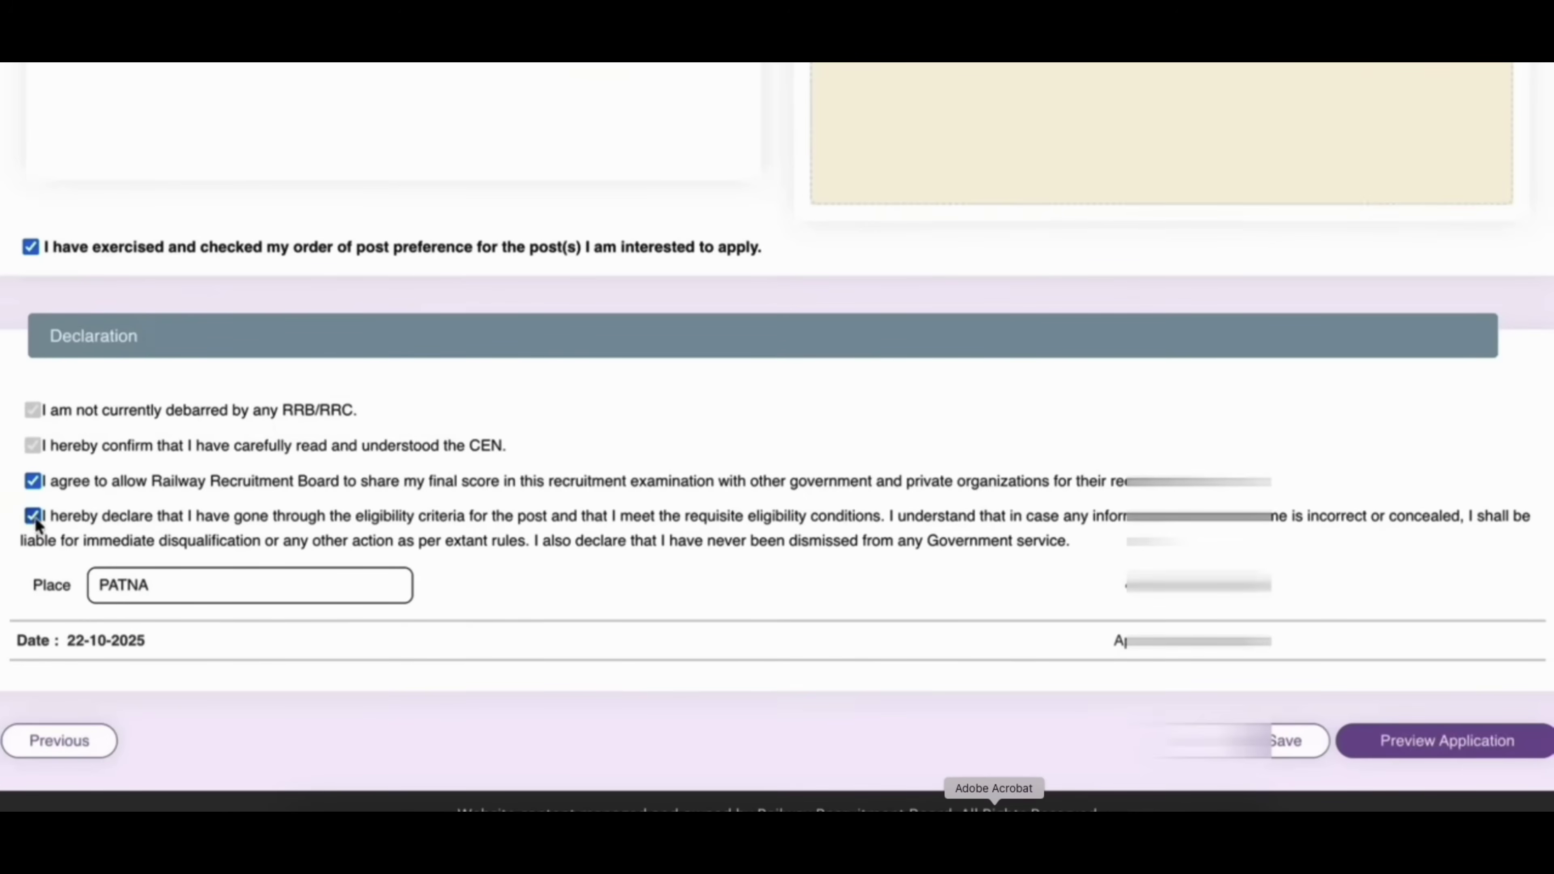
pyautogui.click(1281, 758)
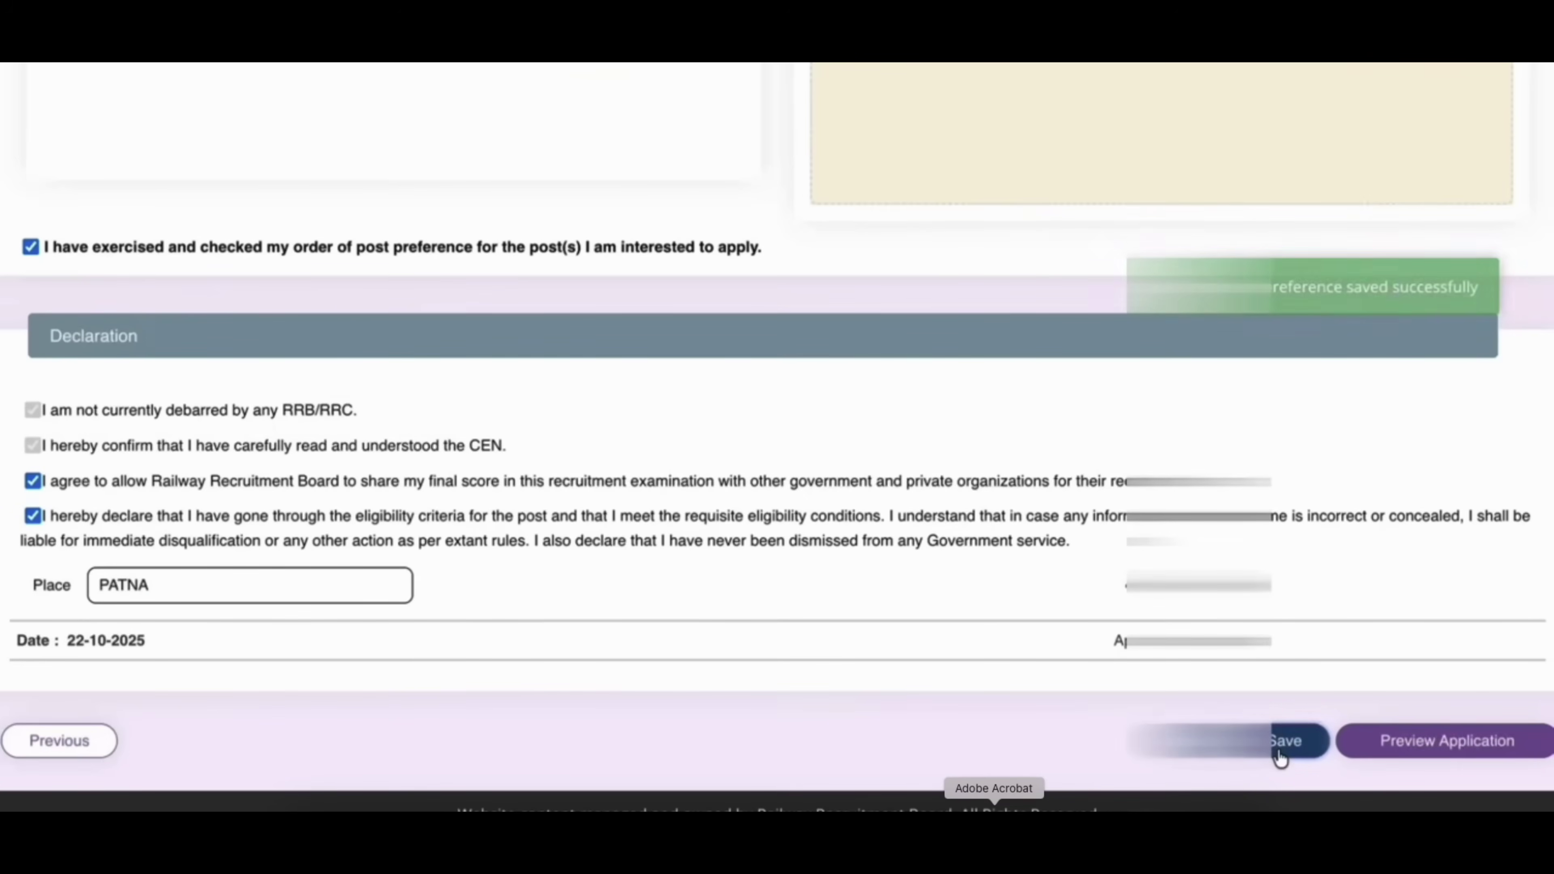
# Preview the application, try to submit it, and cancel the final submission confirmation
pyautogui.click(1438, 749)
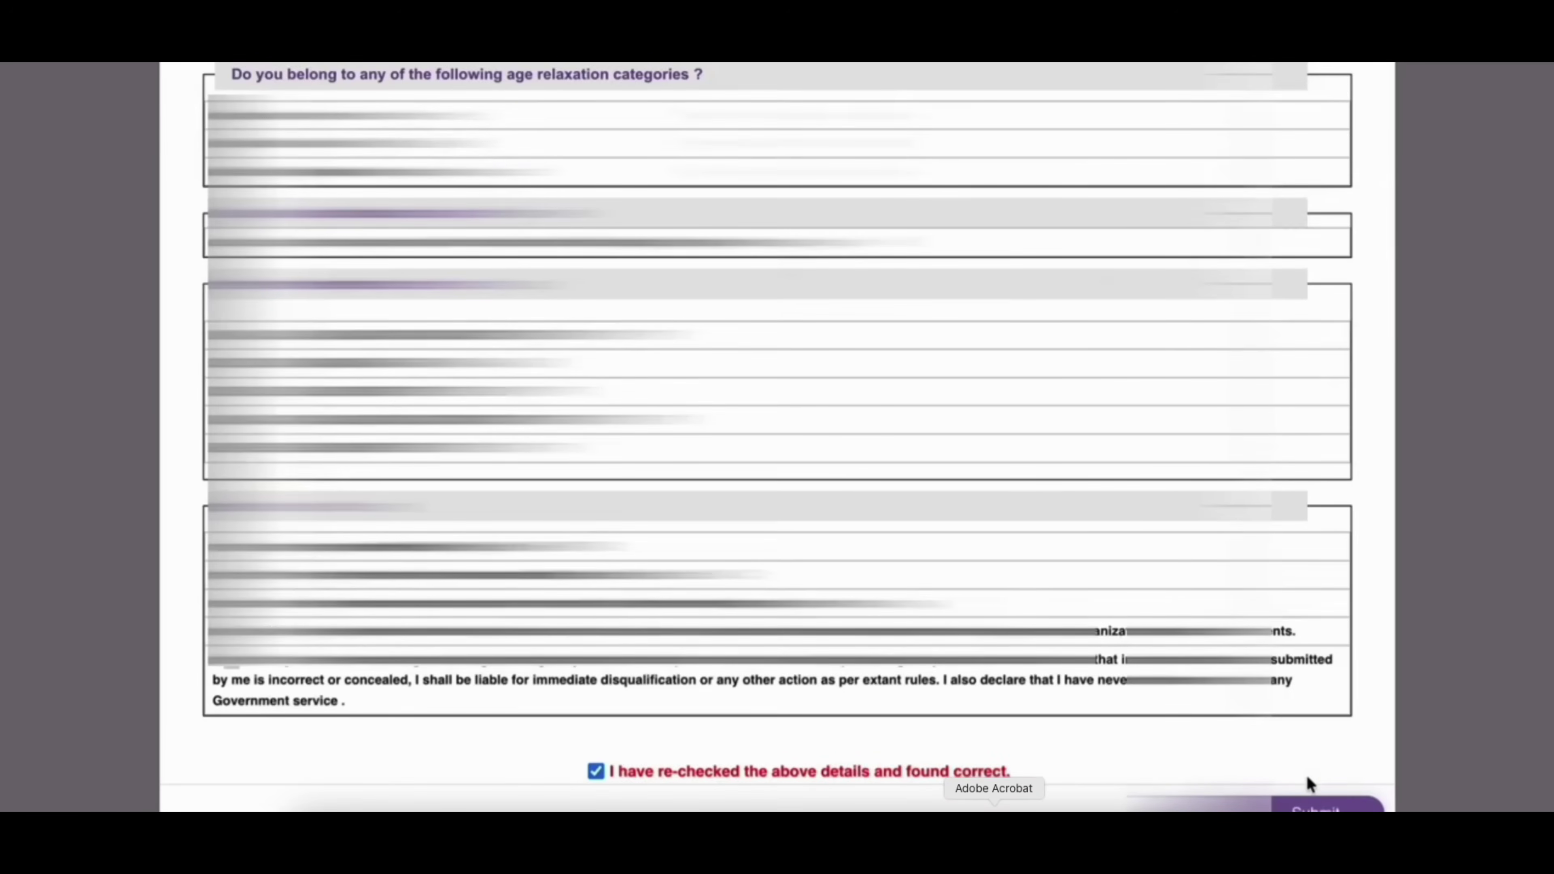
pyautogui.click(1312, 804)
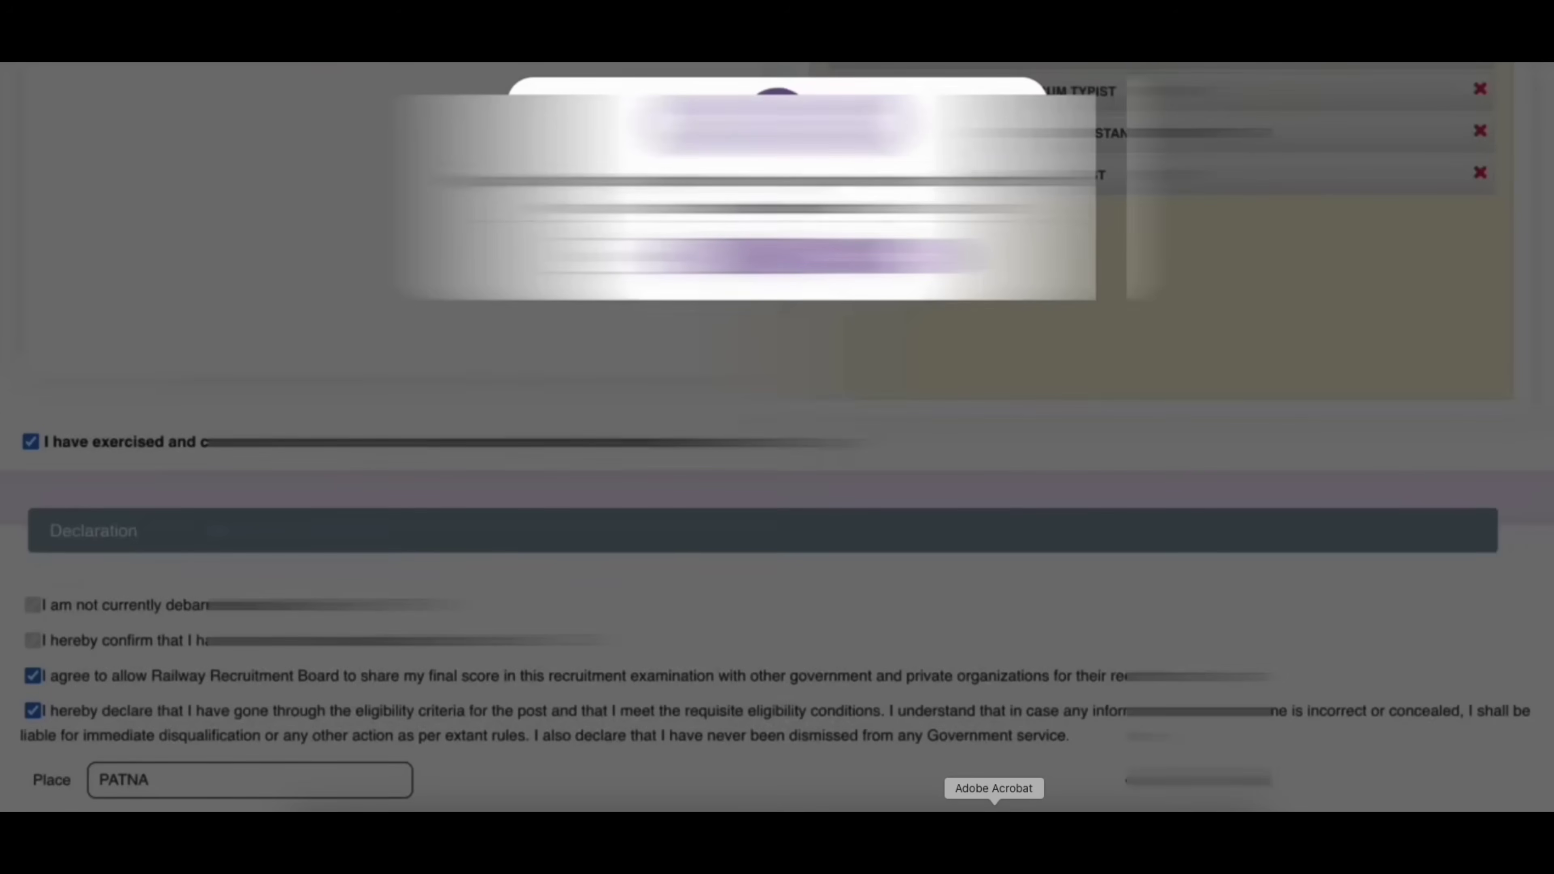
pyautogui.click(809, 261)
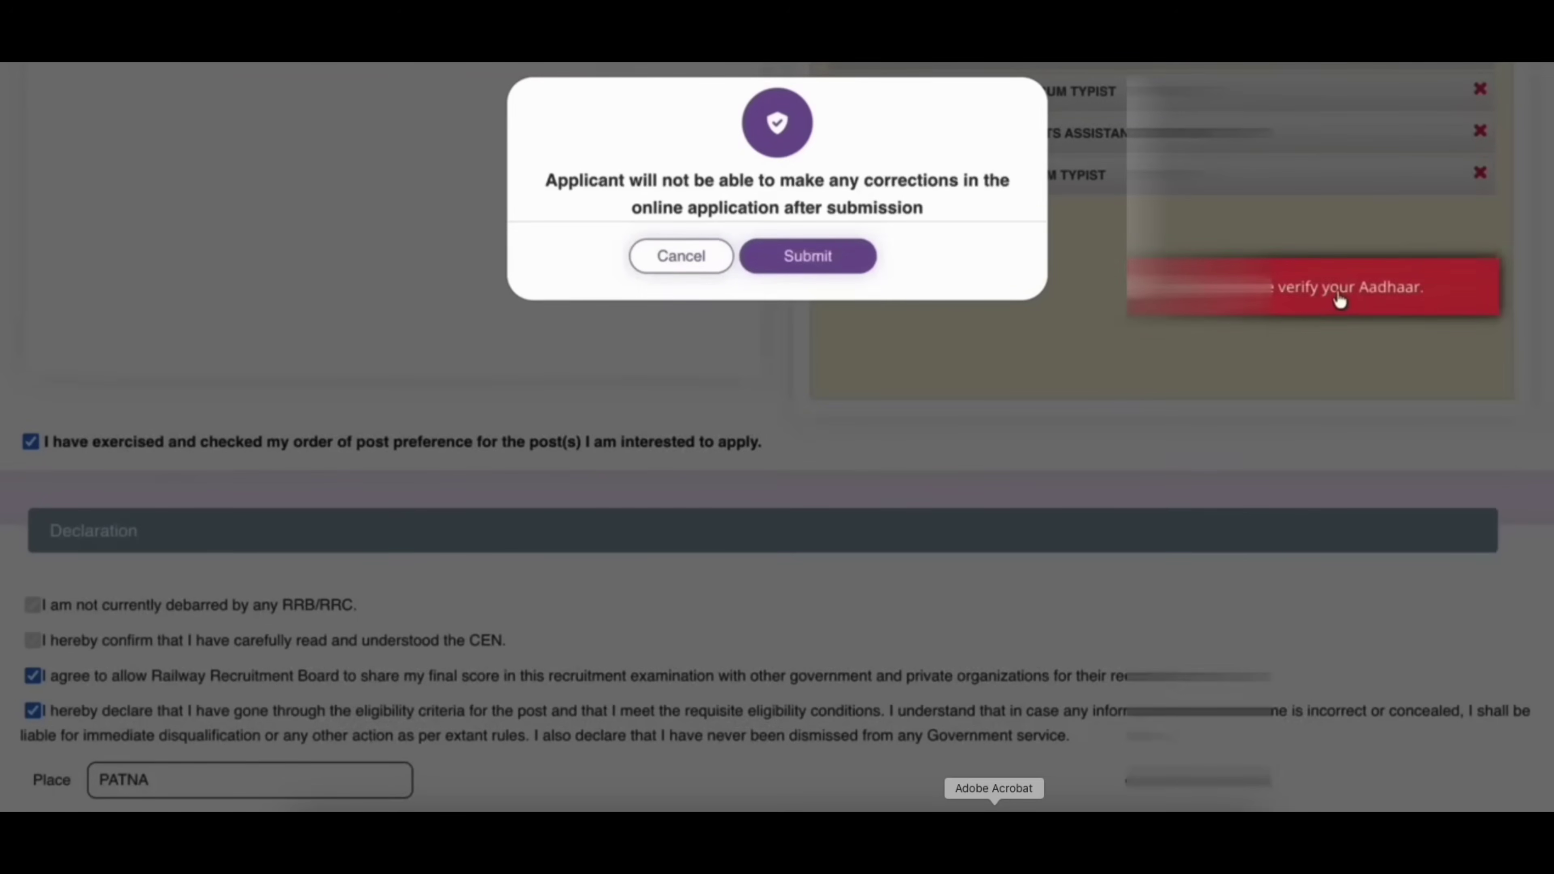
pyautogui.click(829, 280)
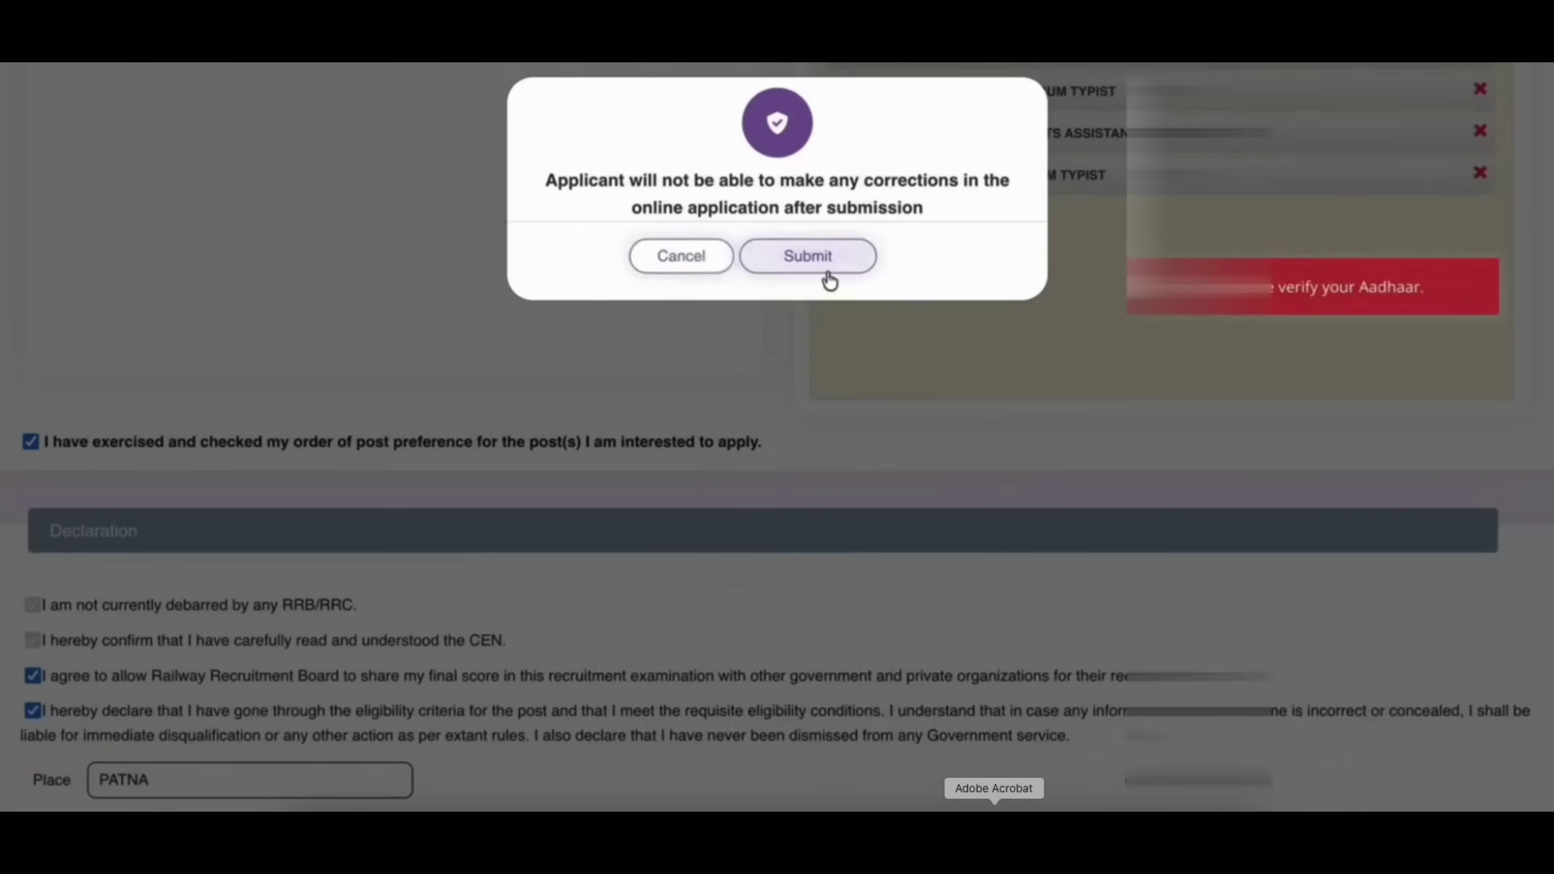
pyautogui.click(670, 257)
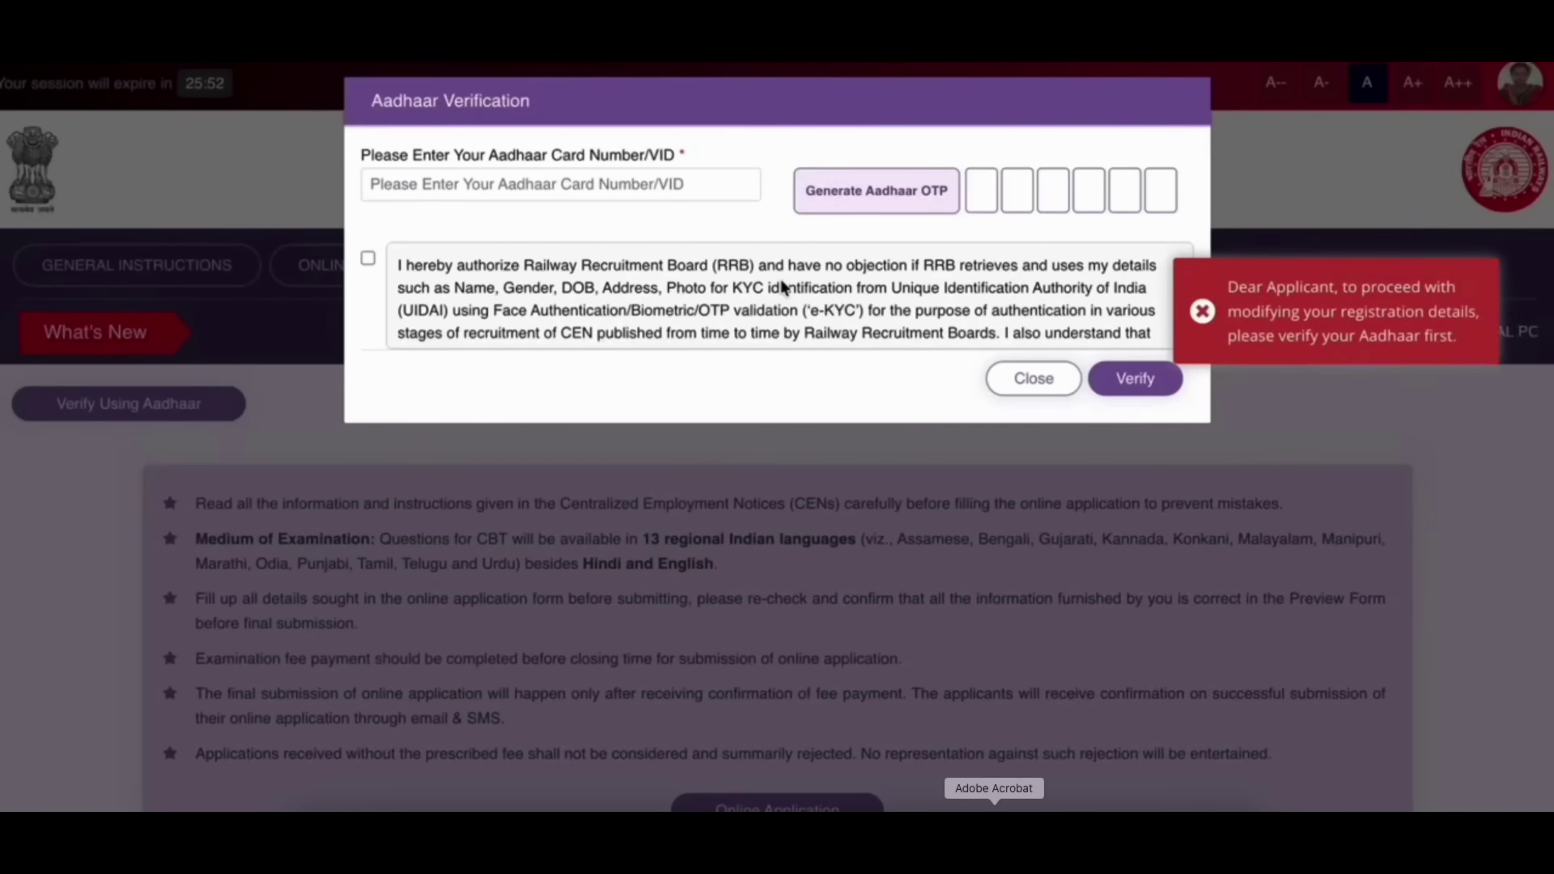
# Activate the card number field in the Aadhaar verification form and accept the e-KYC authorization consent
pyautogui.click(501, 184)
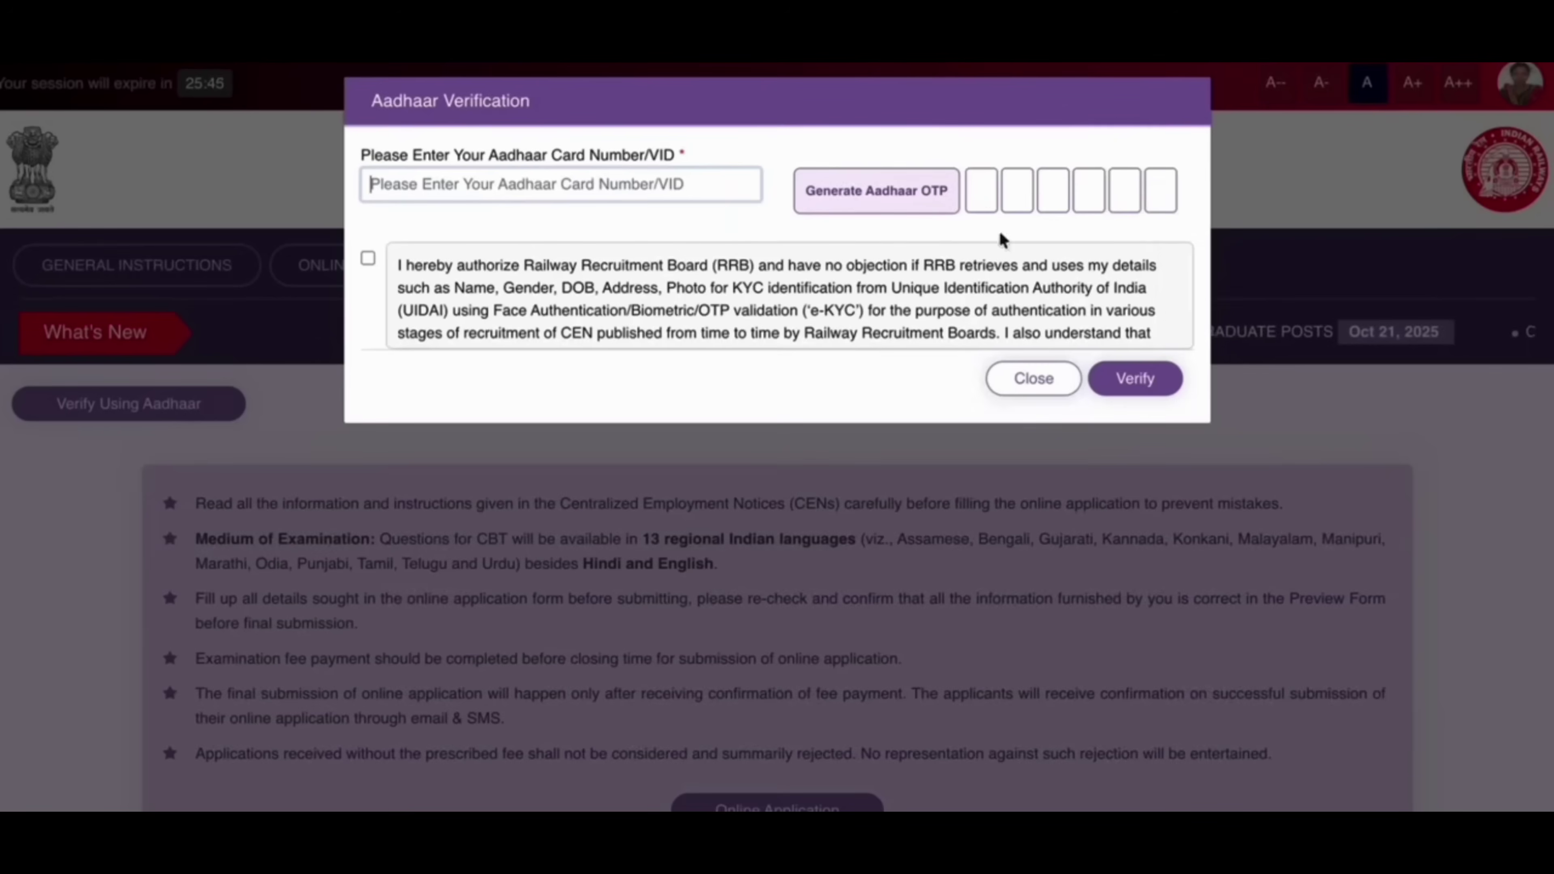
pyautogui.click(368, 258)
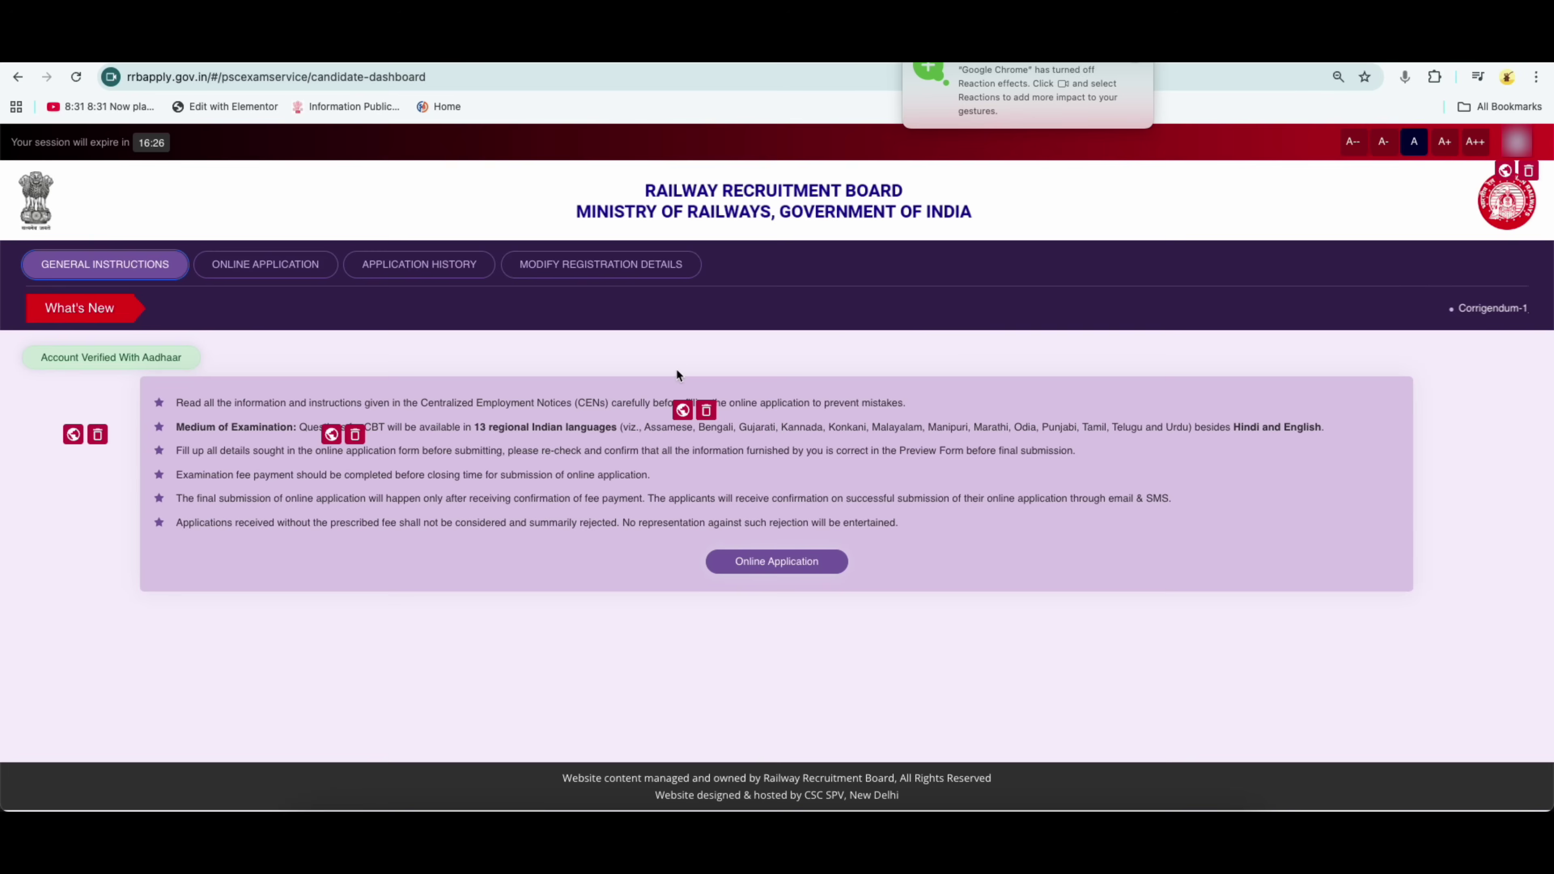